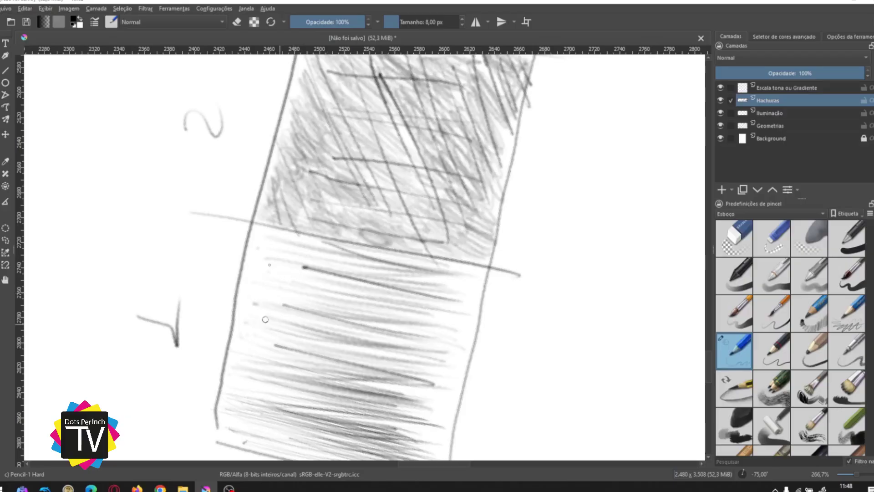
Cross-hatch square 1 of the hatching scale with light lengthwise strokes, using the Pencil-1 Hard brush at 8 px.
mouse_move(255, 241)
mouse_down()
mouse_move(252, 281)
mouse_move(259, 282)
mouse_up()
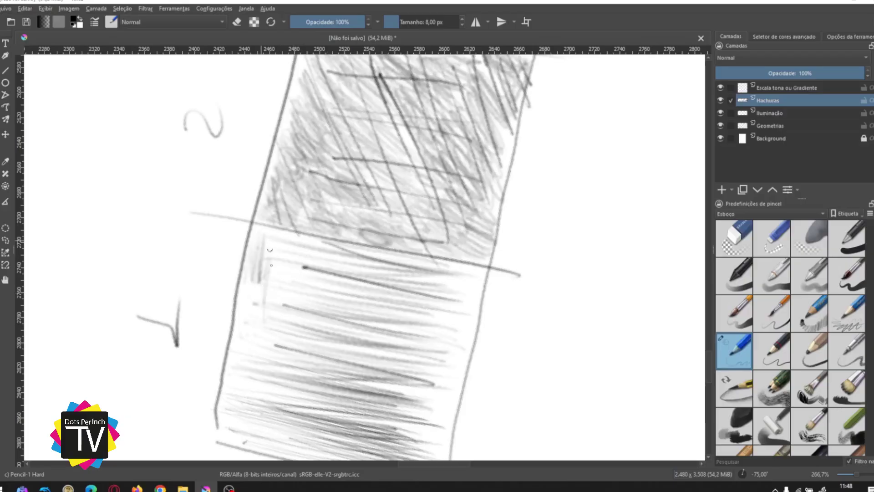
mouse_move(281, 238)
mouse_down()
mouse_move(265, 319)
mouse_move(269, 272)
mouse_move(255, 309)
mouse_move(248, 281)
mouse_move(243, 327)
mouse_up()
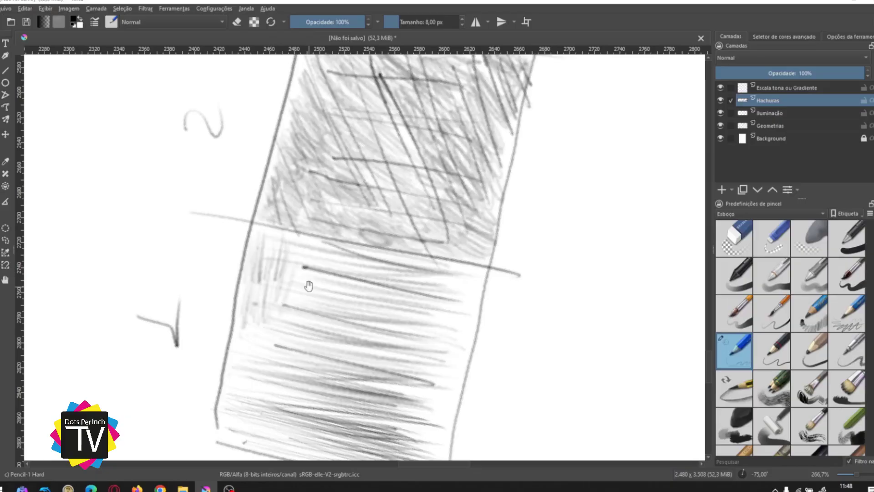
drag(309, 285, 306, 169)
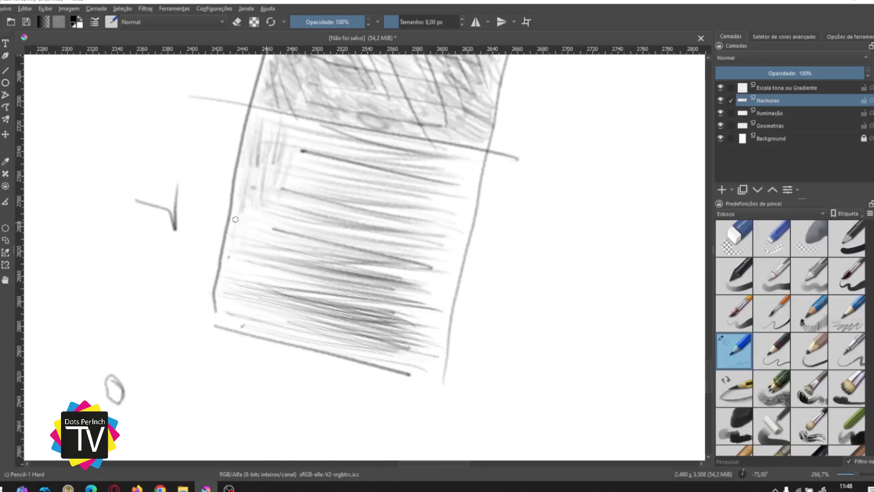
mouse_move(261, 202)
mouse_down()
mouse_move(235, 242)
mouse_move(263, 323)
mouse_up()
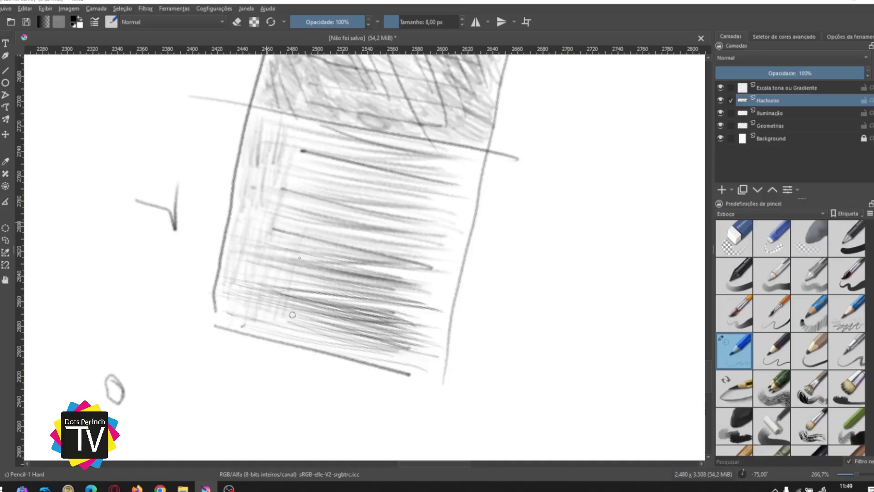
drag(433, 359, 472, 164)
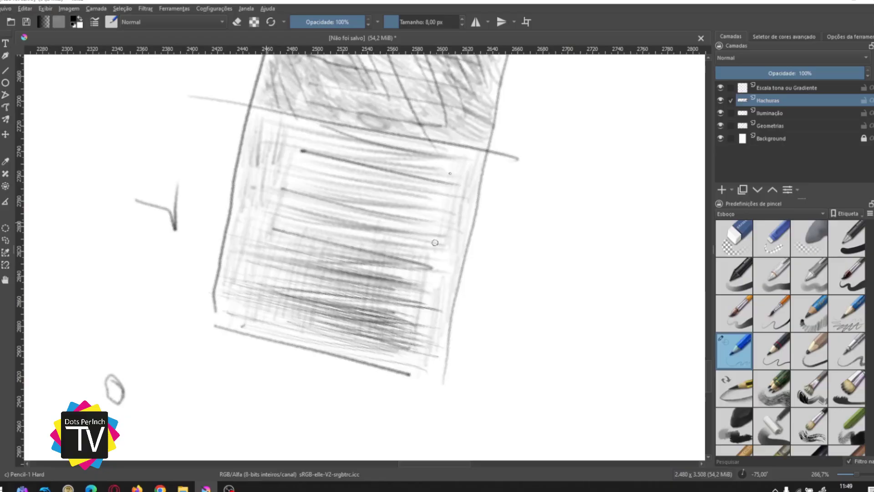
drag(407, 183, 359, 226)
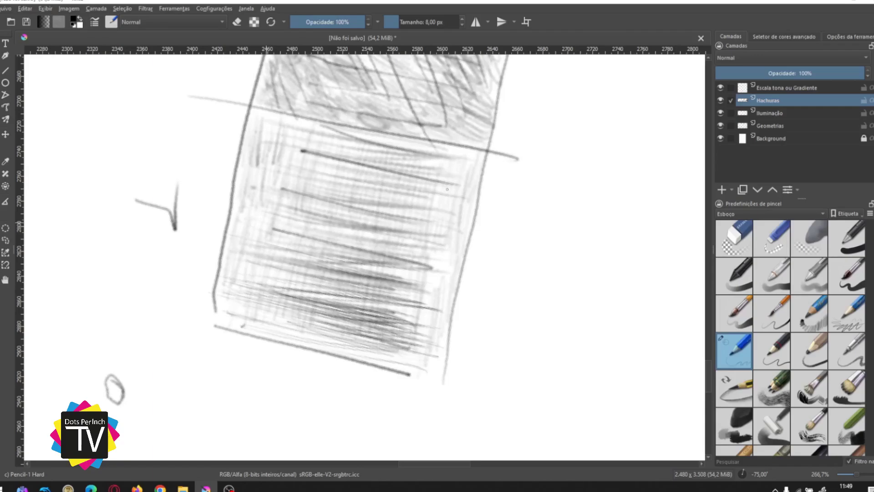
Shade the upper-left corner of square 3 with light pencil strokes over its existing cross-hatching.
key(5)
key(ctrl+minus)
key(ctrl+minus)
key(ctrl+minus)
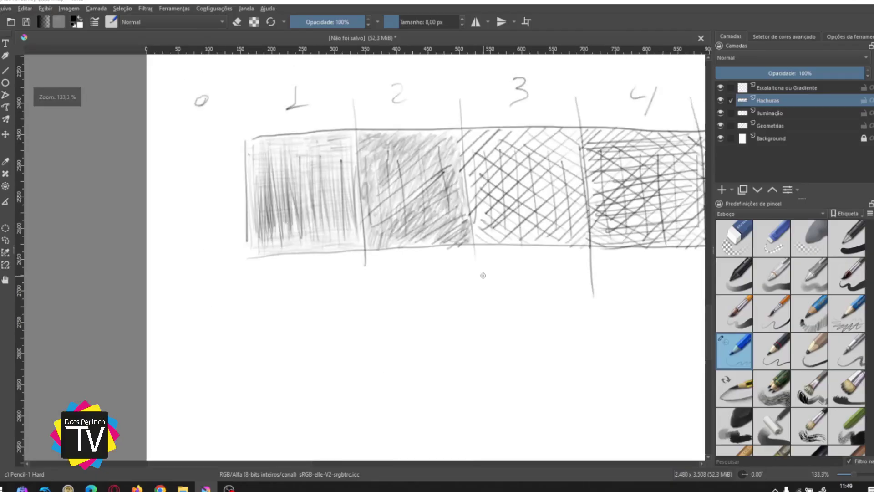
mouse_move(467, 254)
mouse_down()
mouse_move(345, 234)
mouse_move(299, 272)
mouse_up()
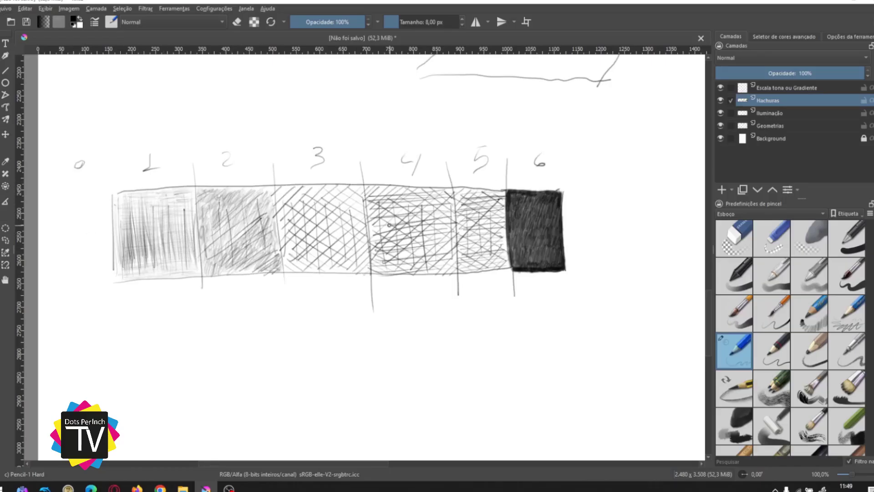
key(ctrl+plus)
key(ctrl+plus)
key(ctrl+plus)
key(ctrl+plus)
mouse_move(281, 188)
mouse_down()
mouse_move(470, 277)
mouse_move(471, 328)
mouse_move(463, 324)
mouse_up()
drag(272, 178, 281, 164)
mouse_move(277, 122)
mouse_down()
mouse_move(211, 119)
mouse_move(201, 158)
mouse_move(196, 125)
mouse_up()
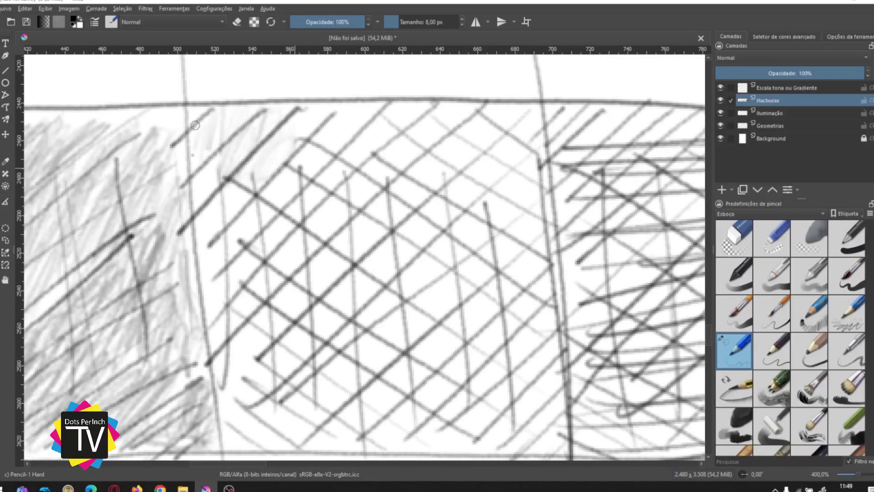
drag(194, 158, 219, 178)
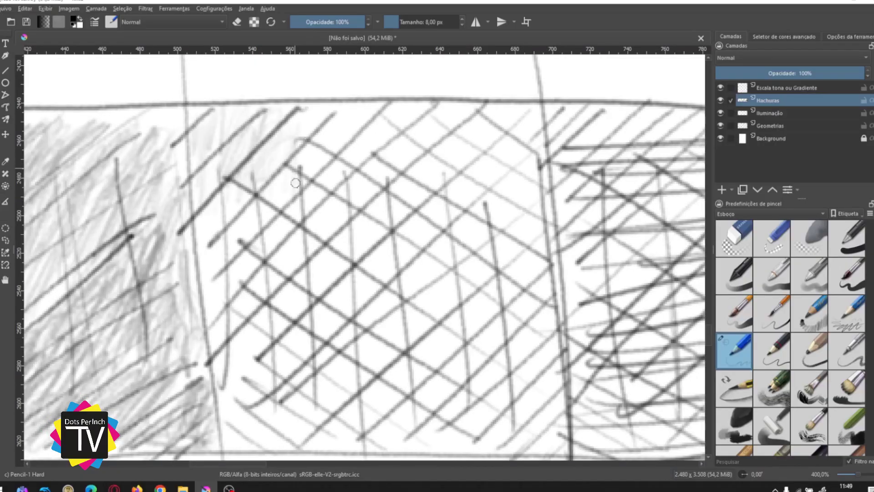
mouse_move(306, 213)
mouse_down()
mouse_move(268, 291)
mouse_move(248, 277)
mouse_move(227, 196)
mouse_move(211, 269)
mouse_move(203, 227)
mouse_up()
Extend the light shading in square 3 down its left side and across its upper edge.
drag(327, 258, 288, 242)
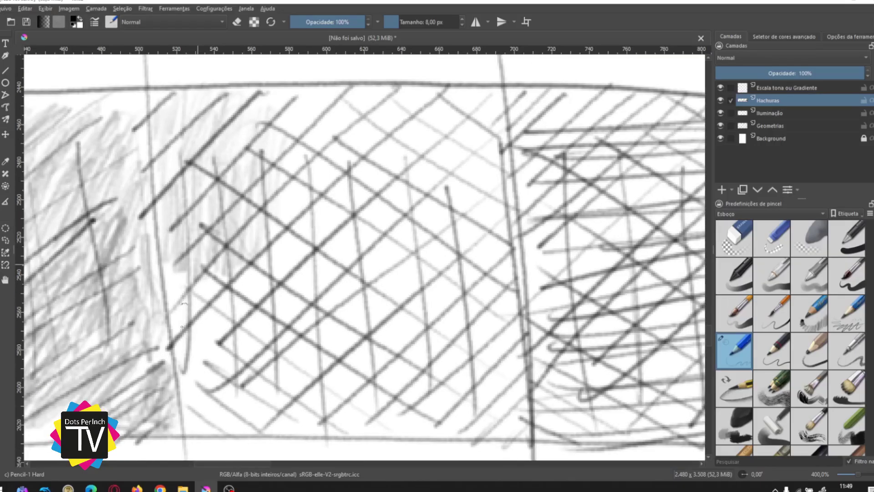
drag(166, 251, 177, 316)
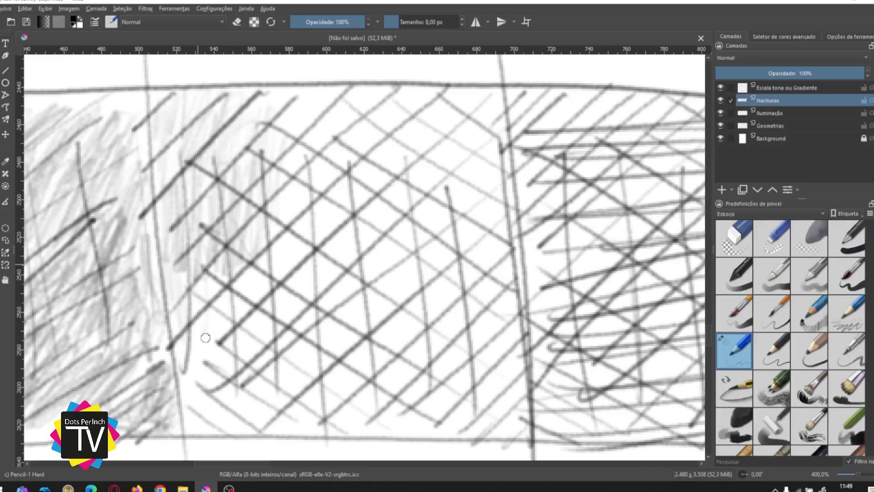
mouse_move(267, 268)
mouse_down()
mouse_move(209, 310)
mouse_move(200, 361)
mouse_move(172, 298)
mouse_move(191, 420)
mouse_move(205, 369)
mouse_move(216, 423)
mouse_move(253, 426)
mouse_up()
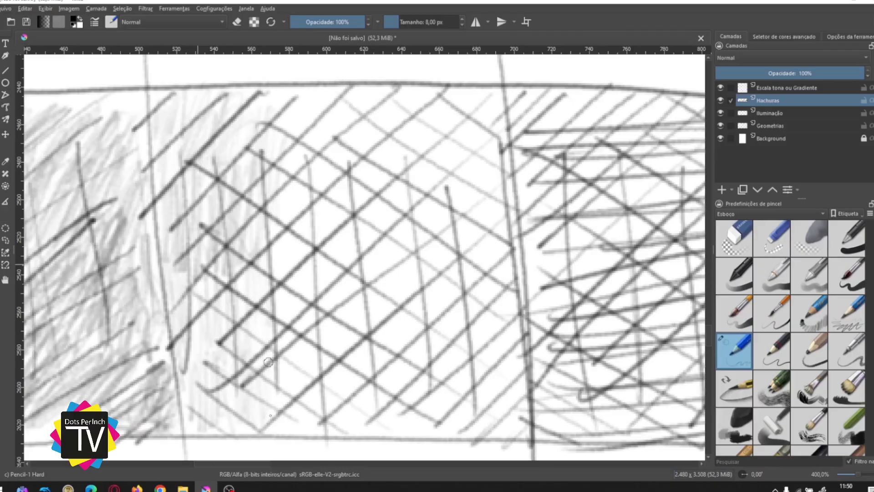
mouse_move(268, 362)
mouse_down()
mouse_move(281, 412)
mouse_move(302, 364)
mouse_move(313, 408)
mouse_move(326, 378)
mouse_move(306, 279)
mouse_move(313, 293)
mouse_move(300, 357)
mouse_move(281, 181)
mouse_move(291, 273)
mouse_move(261, 111)
mouse_move(226, 162)
mouse_move(210, 100)
mouse_move(189, 155)
mouse_move(168, 159)
mouse_move(162, 121)
mouse_move(153, 137)
mouse_up()
mouse_move(297, 109)
mouse_down()
mouse_move(318, 110)
mouse_move(313, 168)
mouse_move(419, 91)
mouse_move(415, 159)
mouse_up()
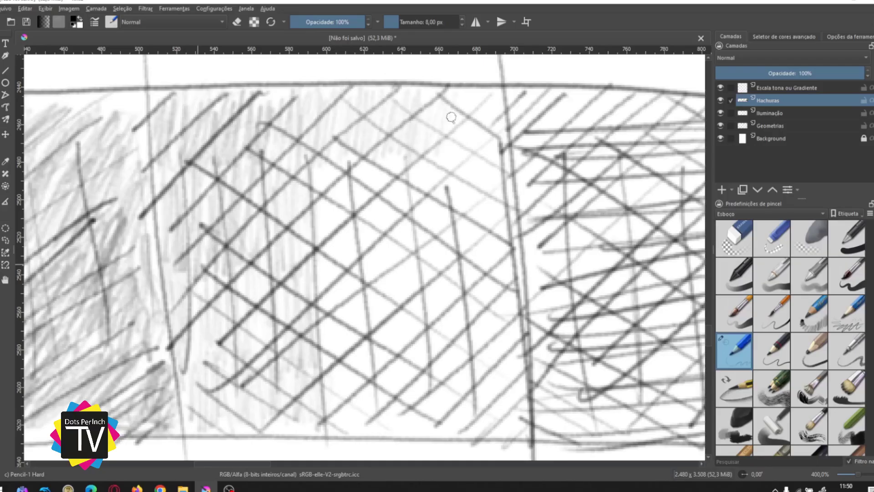
Fill the remaining middle, right side and lower-left corner of square 3 with light pencil shading.
mouse_move(451, 117)
mouse_down()
mouse_move(471, 136)
mouse_move(409, 227)
mouse_move(385, 209)
mouse_move(345, 233)
mouse_move(318, 200)
mouse_move(377, 401)
mouse_move(408, 273)
mouse_move(415, 322)
mouse_move(444, 282)
mouse_move(482, 400)
mouse_move(512, 291)
mouse_move(520, 391)
mouse_move(510, 348)
mouse_move(389, 339)
mouse_up()
mouse_move(403, 411)
mouse_down()
mouse_move(443, 410)
mouse_move(453, 430)
mouse_move(463, 396)
mouse_move(483, 431)
mouse_move(499, 395)
mouse_move(332, 397)
mouse_move(302, 435)
mouse_move(273, 351)
mouse_move(270, 283)
mouse_up()
drag(232, 342, 210, 392)
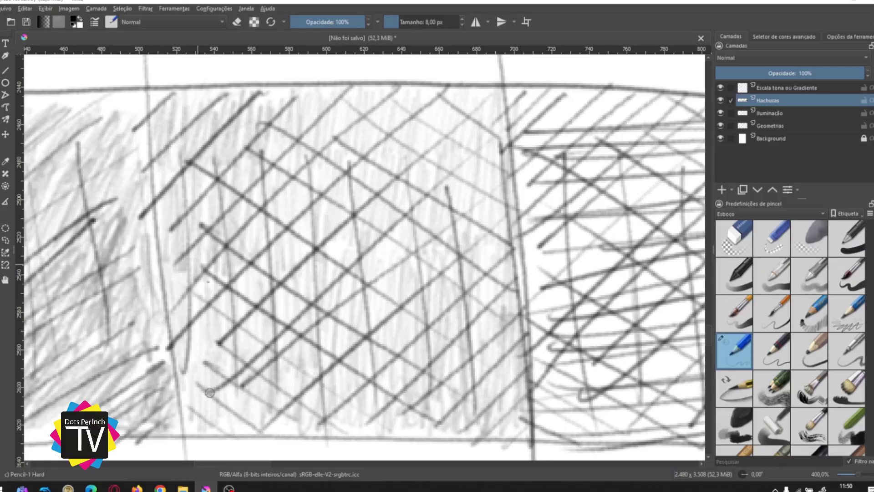
drag(203, 326, 208, 392)
Shade all of square 4 with light pencil strokes laid over its cross-hatching.
mouse_move(553, 211)
mouse_down()
mouse_move(274, 289)
mouse_move(265, 213)
mouse_up()
scroll(273, 223, down, 1)
drag(315, 192, 338, 226)
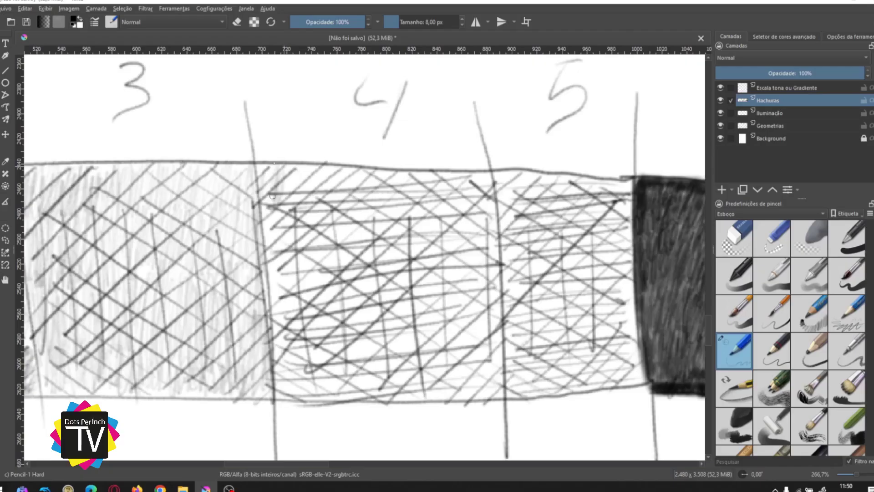
mouse_move(260, 194)
mouse_down()
mouse_move(272, 177)
mouse_move(282, 198)
mouse_move(295, 168)
mouse_up()
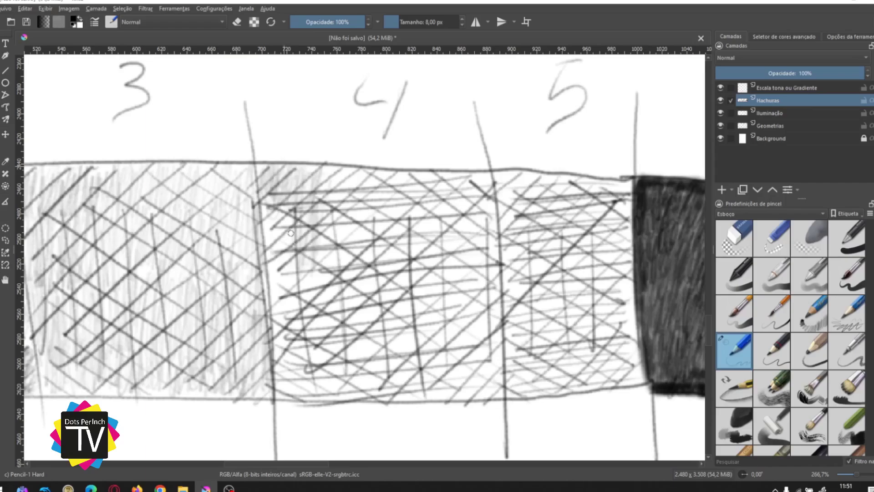
drag(265, 275, 282, 326)
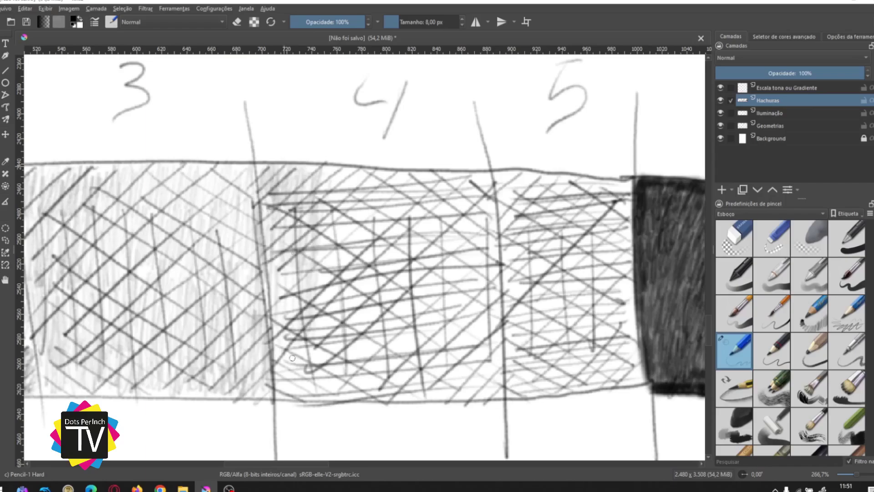
mouse_move(281, 246)
mouse_down()
mouse_move(274, 339)
mouse_move(296, 364)
mouse_move(313, 346)
mouse_move(296, 349)
mouse_move(329, 364)
mouse_move(339, 351)
mouse_move(348, 392)
mouse_move(371, 346)
mouse_move(382, 348)
mouse_move(388, 396)
mouse_move(406, 350)
mouse_move(402, 383)
mouse_move(421, 348)
mouse_move(432, 387)
mouse_move(483, 292)
mouse_move(465, 360)
mouse_move(454, 278)
mouse_move(430, 300)
mouse_move(417, 273)
mouse_move(377, 359)
mouse_move(389, 269)
mouse_move(359, 362)
mouse_move(348, 255)
mouse_move(318, 337)
mouse_move(329, 221)
mouse_move(316, 282)
mouse_up()
drag(316, 282, 343, 161)
drag(343, 161, 336, 212)
mouse_move(353, 167)
mouse_down()
mouse_move(356, 189)
mouse_move(384, 182)
mouse_move(418, 203)
mouse_move(489, 182)
mouse_move(459, 321)
mouse_move(455, 296)
mouse_move(487, 298)
mouse_move(493, 339)
mouse_move(481, 283)
mouse_move(431, 328)
mouse_up()
Shade square 5 with light pencil strokes between its cross-hatching lines.
drag(525, 241, 269, 224)
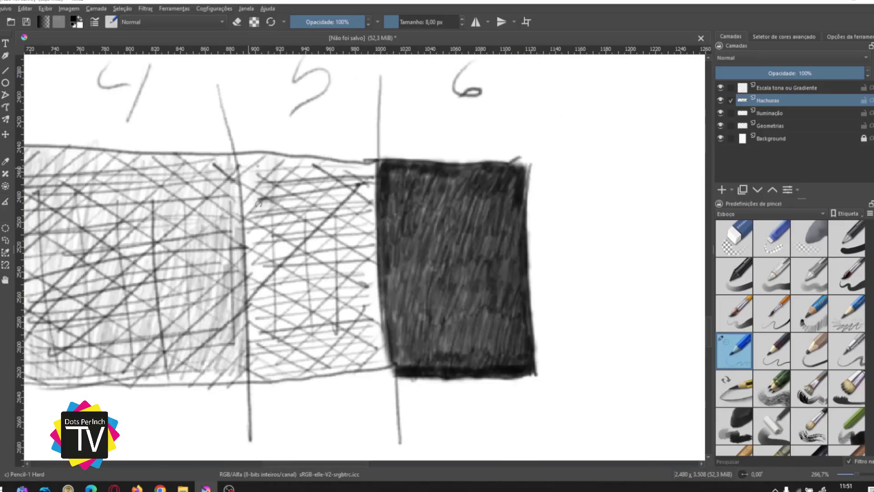
mouse_move(278, 234)
mouse_down()
mouse_move(311, 164)
mouse_move(327, 241)
mouse_move(342, 169)
mouse_move(360, 230)
mouse_move(377, 182)
mouse_move(362, 318)
mouse_move(345, 214)
mouse_move(333, 224)
mouse_move(325, 319)
mouse_move(316, 318)
mouse_move(310, 228)
mouse_move(300, 294)
mouse_move(293, 245)
mouse_move(286, 319)
mouse_move(278, 237)
mouse_move(269, 310)
mouse_move(259, 241)
mouse_move(253, 318)
mouse_move(250, 200)
mouse_move(271, 269)
mouse_move(255, 386)
mouse_move(276, 391)
mouse_move(290, 350)
mouse_move(314, 328)
mouse_move(326, 378)
mouse_move(337, 337)
mouse_move(352, 346)
mouse_move(371, 319)
mouse_move(386, 359)
mouse_move(365, 242)
mouse_move(321, 282)
mouse_move(360, 273)
mouse_up()
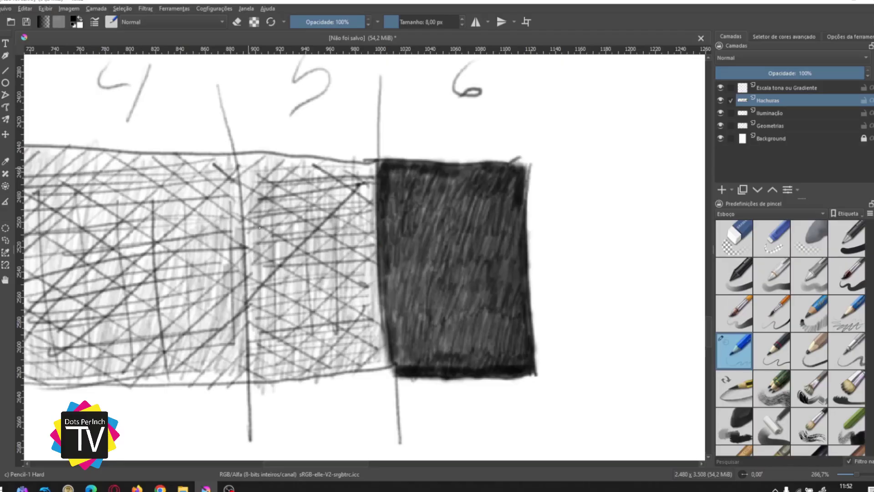
Label the dark end of the scale with a handwritten D and write a B over the 0 at the light end.
drag(228, 256, 482, 273)
key(1)
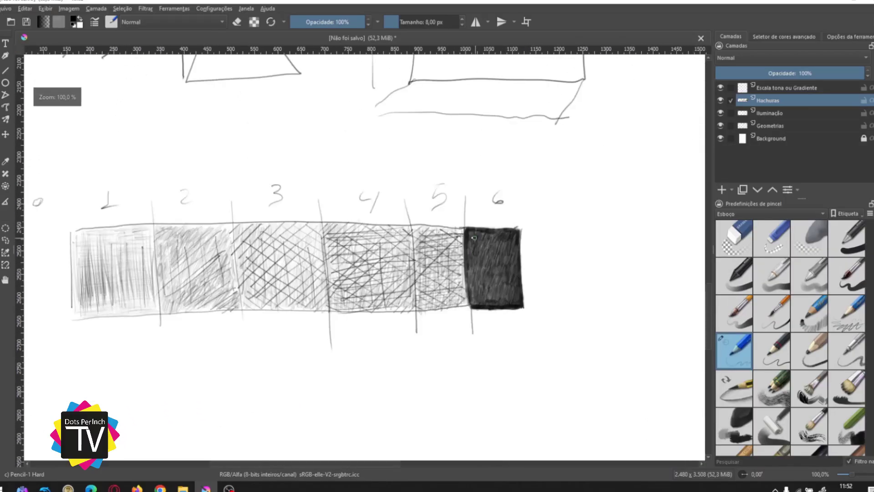
drag(335, 286, 429, 274)
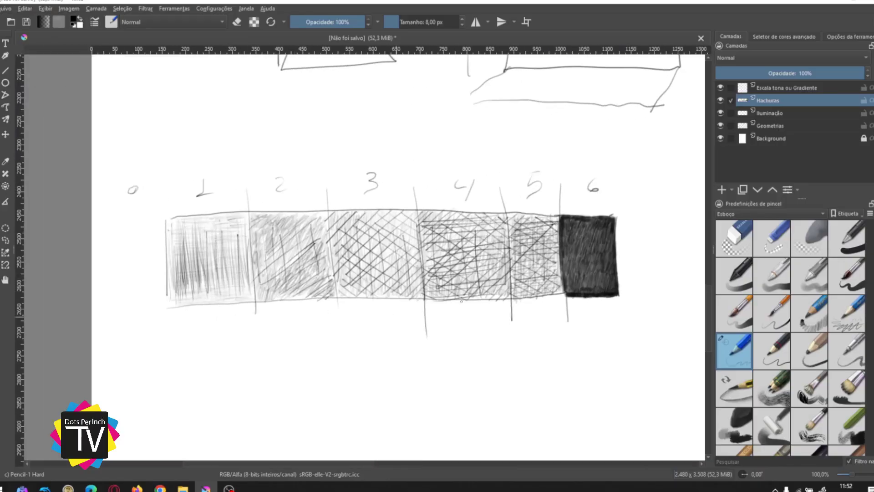
drag(498, 277, 530, 269)
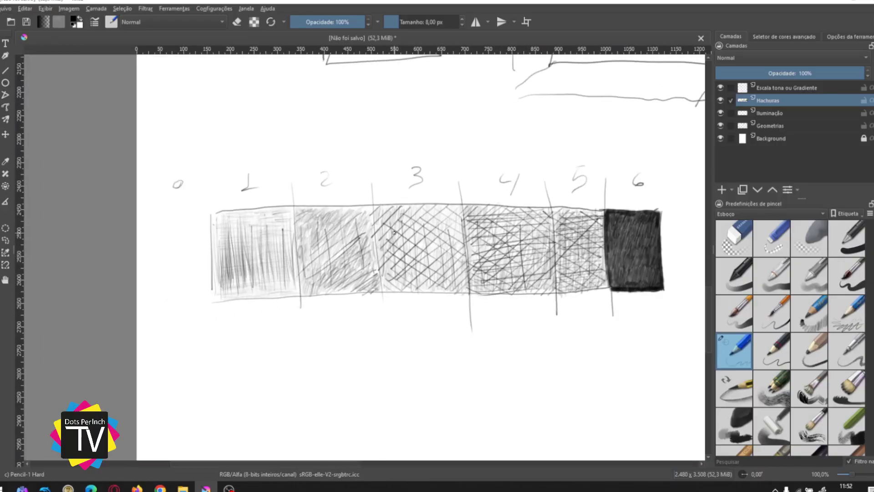
drag(640, 217, 491, 208)
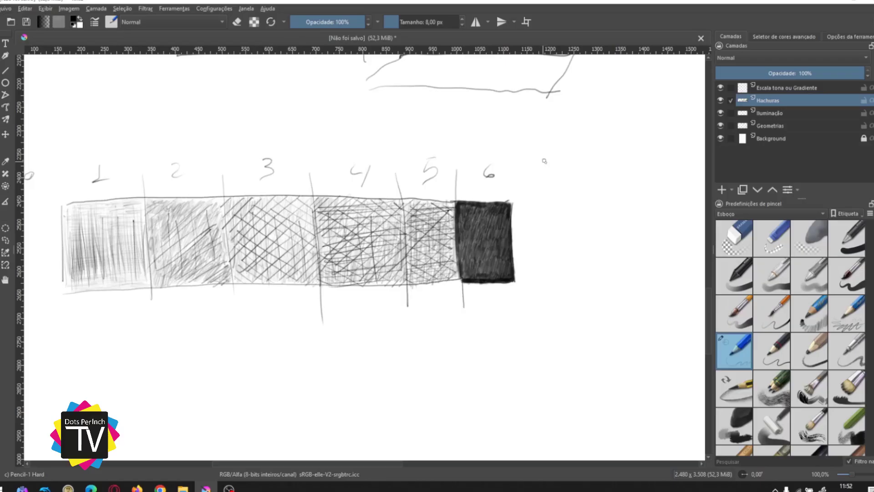
drag(536, 172, 546, 187)
drag(209, 188, 210, 202)
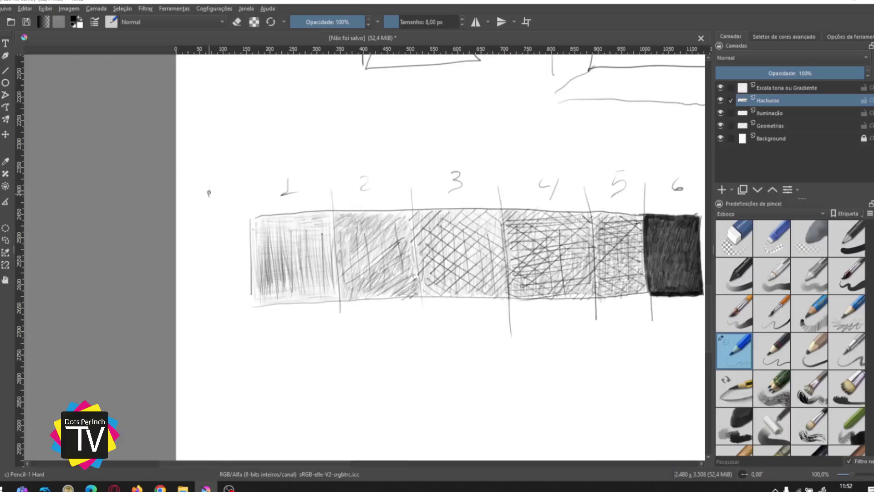
Draw a long line beneath the hatching scale and write "D 100%" at its dark end.
drag(498, 223, 402, 219)
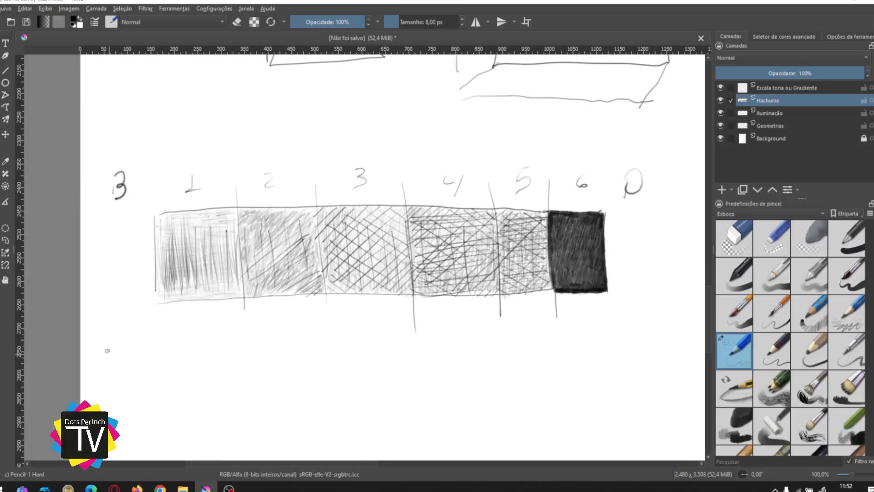
drag(118, 335, 569, 315)
drag(581, 315, 583, 347)
drag(583, 314, 585, 346)
drag(628, 317, 623, 337)
drag(647, 322, 645, 324)
drag(657, 324, 655, 325)
drag(673, 317, 664, 336)
drag(678, 328, 673, 332)
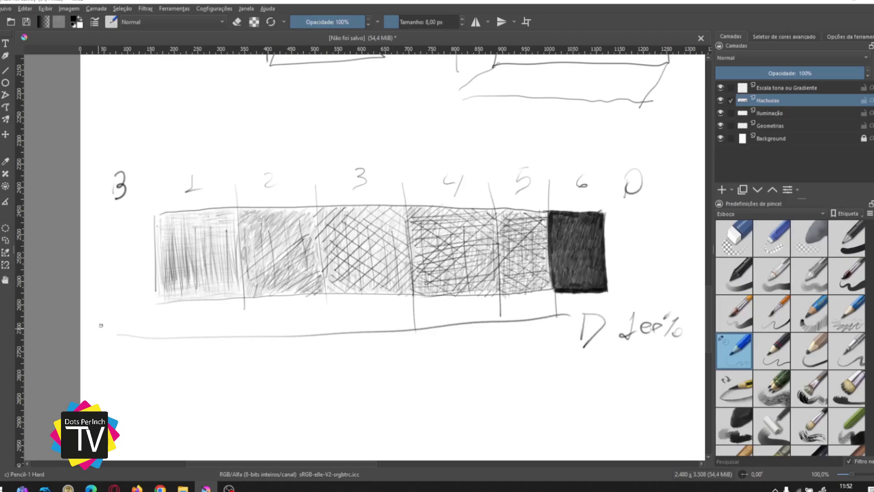
Write "0%" at the light end of the line beneath the scale.
drag(105, 319, 107, 317)
drag(118, 310, 118, 310)
drag(132, 310, 113, 348)
drag(128, 317, 127, 318)
Make "Escala tona ou Gradiente" the active layer.
drag(481, 300, 435, 296)
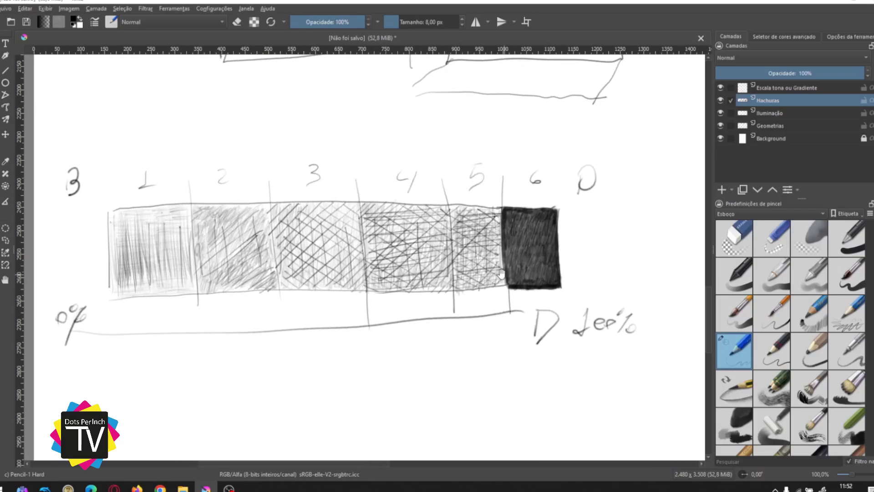
drag(501, 273, 494, 271)
click(778, 88)
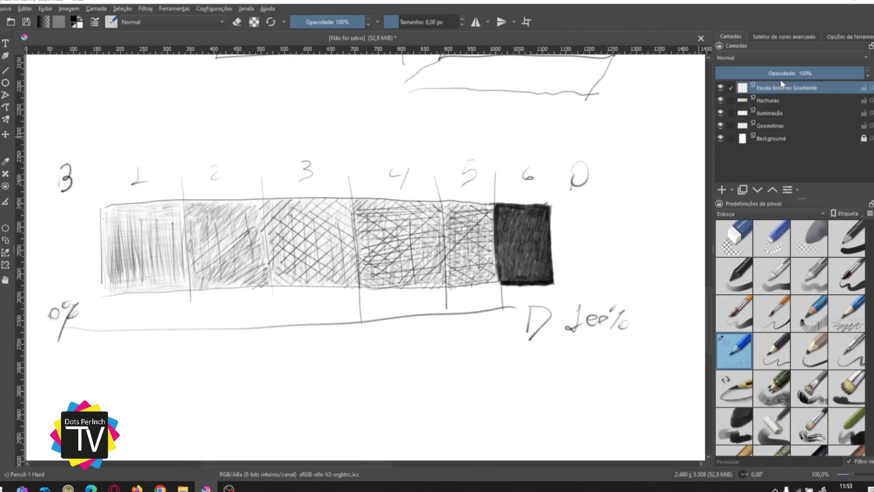
Set the brush size to 24 px and sketch a curved light boundary inside the upper-right part of the circle.
drag(557, 199, 569, 367)
drag(529, 189, 223, 225)
drag(560, 238, 471, 234)
key(ctrl+plus)
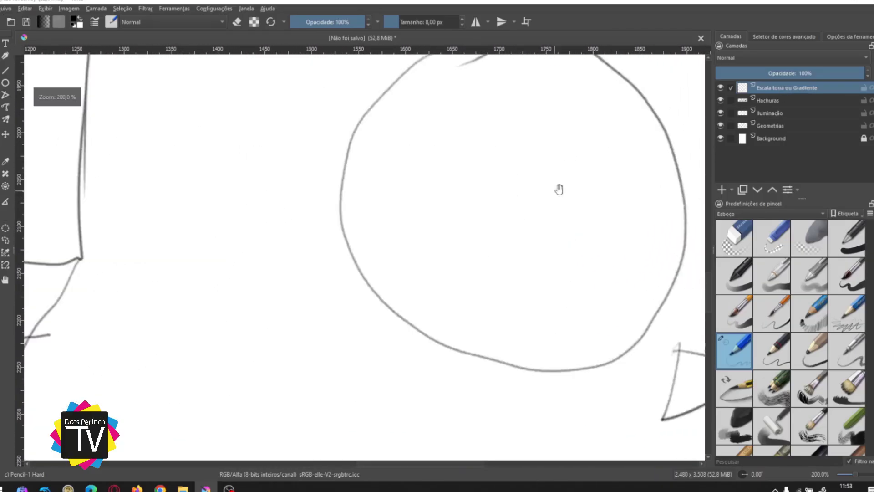
drag(560, 190, 385, 269)
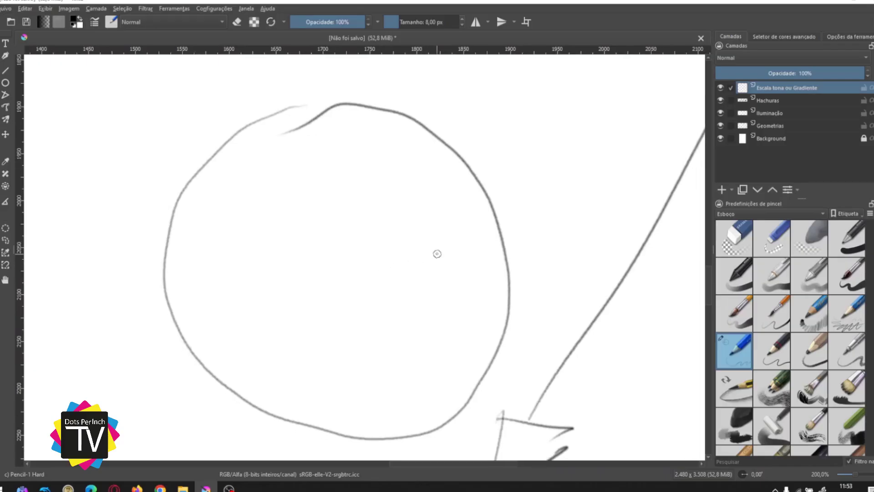
key(minus)
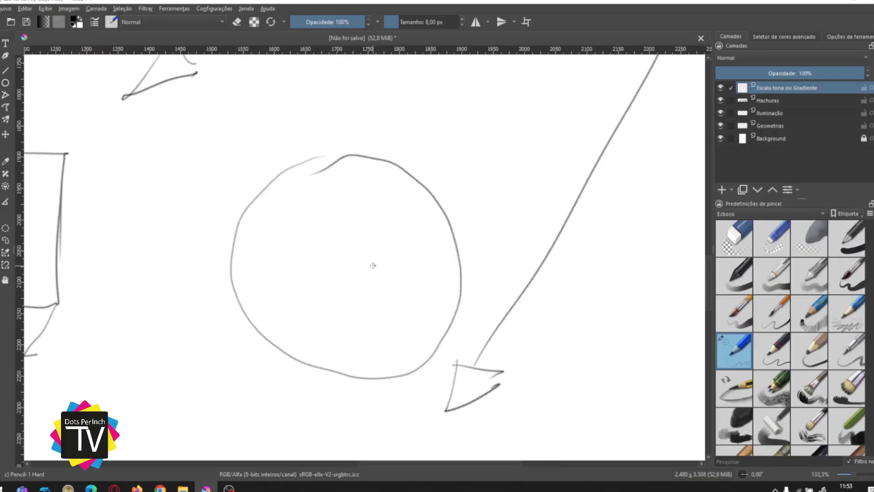
key(bracketright)
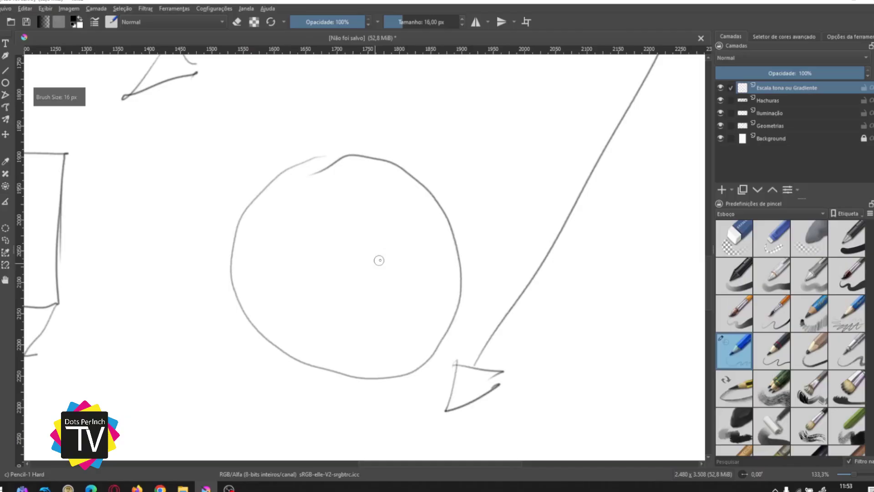
key(bracketright)
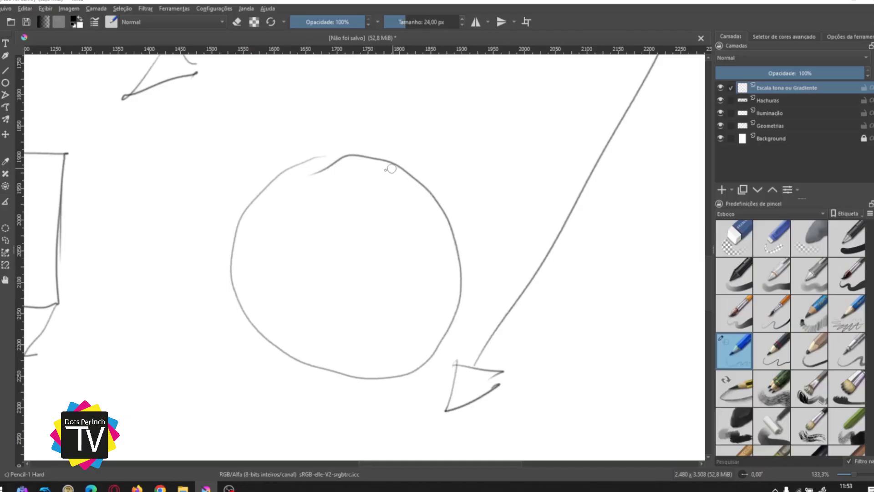
mouse_move(380, 173)
mouse_down()
mouse_move(367, 190)
mouse_move(392, 246)
mouse_move(461, 256)
mouse_up()
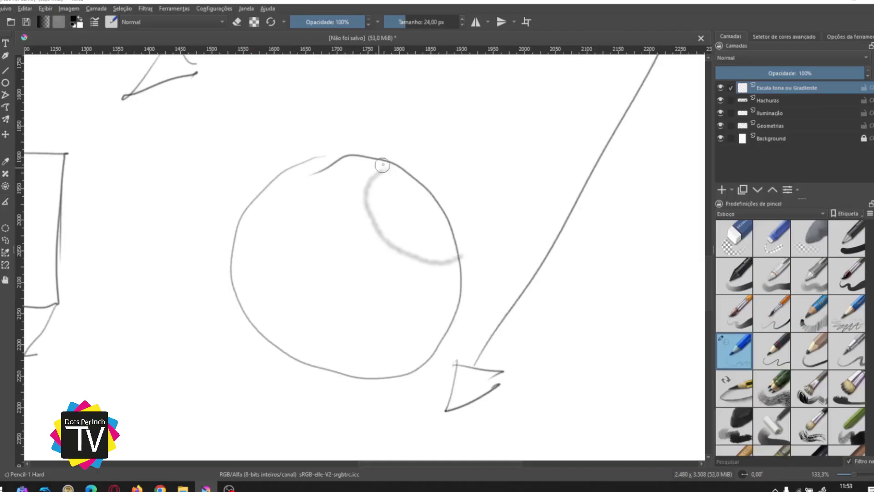
Fill the circle outside the curved light boundary with soft gray pencil shading, down to its lower edge.
mouse_move(377, 169)
mouse_down()
mouse_move(351, 193)
mouse_move(337, 188)
mouse_move(348, 179)
mouse_move(328, 176)
mouse_move(278, 202)
mouse_move(298, 177)
mouse_move(273, 205)
mouse_move(290, 190)
mouse_move(274, 186)
mouse_move(310, 184)
mouse_move(343, 214)
mouse_move(304, 196)
mouse_move(244, 228)
mouse_move(251, 248)
mouse_move(264, 227)
mouse_move(304, 237)
mouse_move(361, 223)
mouse_move(356, 211)
mouse_move(353, 267)
mouse_move(332, 232)
mouse_move(318, 246)
mouse_move(314, 205)
mouse_move(279, 268)
mouse_move(276, 218)
mouse_up()
drag(247, 263, 248, 236)
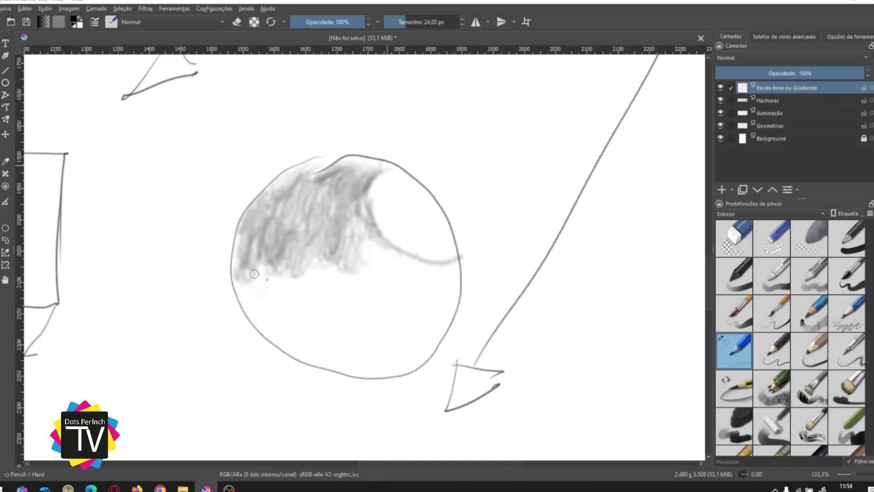
mouse_move(254, 273)
mouse_down()
mouse_move(256, 295)
mouse_move(262, 271)
mouse_move(262, 291)
mouse_move(293, 287)
mouse_move(302, 271)
mouse_move(314, 288)
mouse_move(336, 255)
mouse_move(329, 261)
mouse_move(338, 280)
mouse_move(361, 251)
mouse_move(363, 238)
mouse_move(350, 243)
mouse_move(341, 215)
mouse_move(302, 246)
mouse_move(313, 206)
mouse_move(300, 193)
mouse_move(285, 201)
mouse_move(364, 255)
mouse_move(378, 237)
mouse_move(368, 261)
mouse_move(419, 269)
mouse_move(430, 285)
mouse_move(454, 273)
mouse_move(455, 294)
mouse_move(437, 259)
mouse_move(428, 284)
mouse_move(446, 283)
mouse_move(442, 298)
mouse_move(442, 290)
mouse_move(451, 306)
mouse_move(414, 320)
mouse_move(409, 335)
mouse_move(418, 289)
mouse_move(393, 323)
mouse_move(405, 294)
mouse_move(382, 313)
mouse_move(385, 322)
mouse_move(383, 282)
mouse_move(365, 311)
mouse_move(376, 258)
mouse_up()
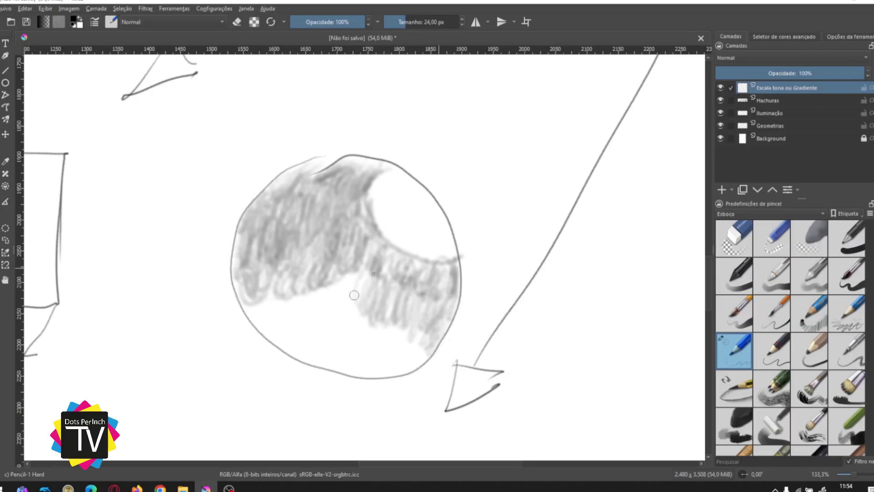
mouse_move(354, 295)
mouse_down()
mouse_move(353, 262)
mouse_move(333, 313)
mouse_move(349, 309)
mouse_move(292, 317)
mouse_move(286, 332)
mouse_move(297, 321)
mouse_move(298, 286)
mouse_up()
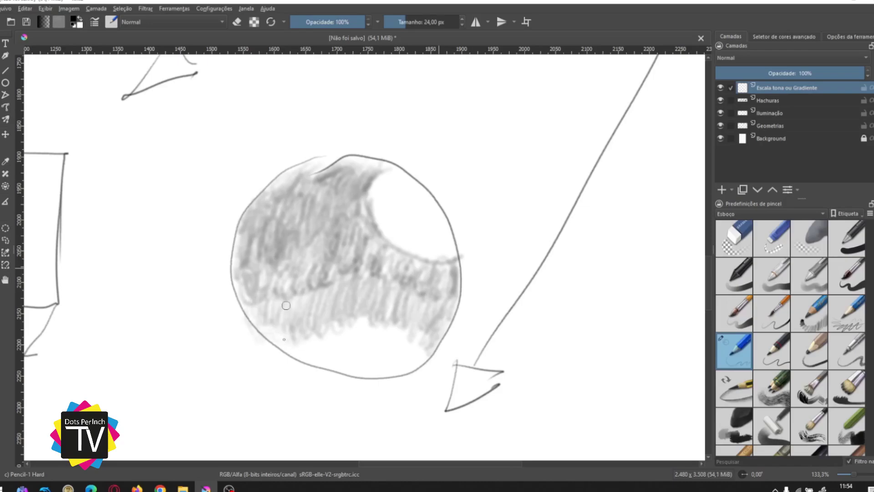
mouse_move(305, 324)
mouse_down()
mouse_move(319, 338)
mouse_move(323, 330)
mouse_move(318, 359)
mouse_move(332, 332)
mouse_move(320, 316)
mouse_move(306, 342)
mouse_move(323, 360)
mouse_move(344, 325)
mouse_move(332, 338)
mouse_move(350, 357)
mouse_move(363, 320)
mouse_move(376, 320)
mouse_move(371, 357)
mouse_move(382, 356)
mouse_move(404, 327)
mouse_move(396, 355)
mouse_move(402, 361)
mouse_move(419, 345)
mouse_move(387, 372)
mouse_move(427, 357)
mouse_move(414, 369)
mouse_move(363, 361)
mouse_up()
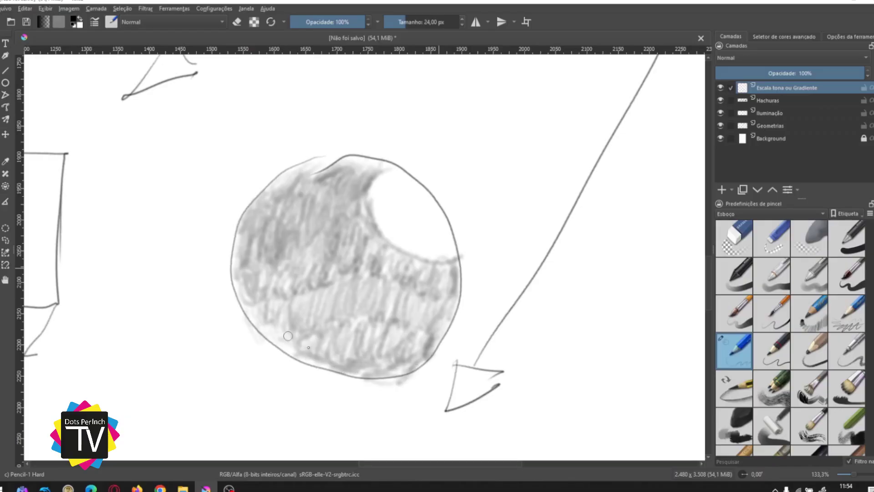
drag(246, 254, 314, 364)
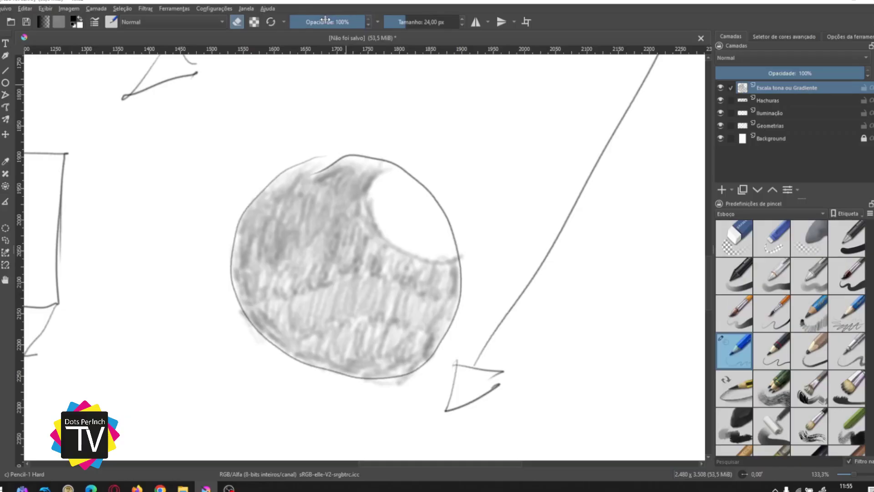
Erase at 36% opacity with a 96 px brush over the circle's gray shading to lighten it and the light boundary.
drag(325, 20, 323, 21)
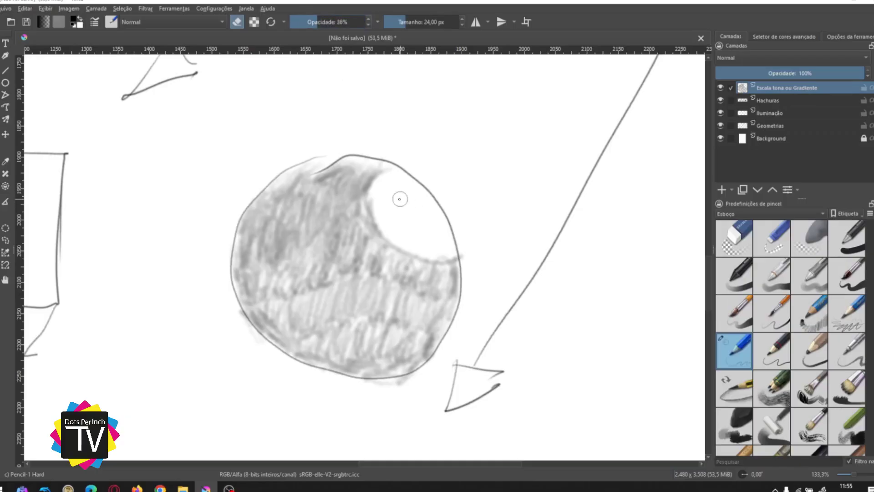
key(bracketright)
key(bracketright)
key(bracketright)
key(bracketright)
key(bracketright)
key(bracketright)
key(bracketright)
key(bracketright)
key(bracketright)
key(bracketright)
key(bracketright)
key(bracketright)
key(bracketright)
key(bracketright)
key(bracketright)
key(bracketright)
key(bracketright)
key(bracketright)
key(bracketright)
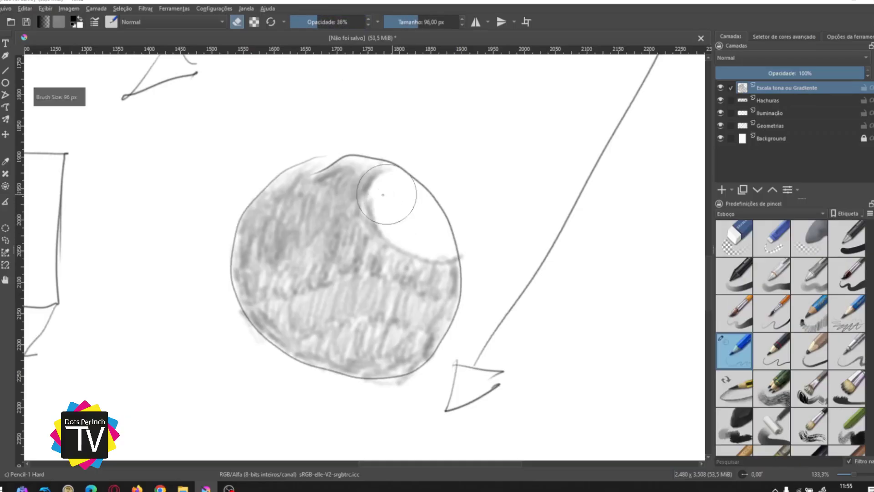
mouse_move(386, 178)
mouse_down()
mouse_move(356, 173)
mouse_move(293, 212)
mouse_move(354, 239)
mouse_move(390, 198)
mouse_move(422, 344)
mouse_move(396, 362)
mouse_move(401, 355)
mouse_move(372, 363)
mouse_move(387, 363)
mouse_move(251, 330)
mouse_move(365, 274)
mouse_move(356, 245)
mouse_move(275, 263)
mouse_move(257, 297)
mouse_move(364, 293)
mouse_move(435, 315)
mouse_move(462, 247)
mouse_move(470, 264)
mouse_move(314, 194)
mouse_move(330, 159)
mouse_move(348, 278)
mouse_move(467, 202)
mouse_move(282, 239)
mouse_move(372, 230)
mouse_move(278, 240)
mouse_up()
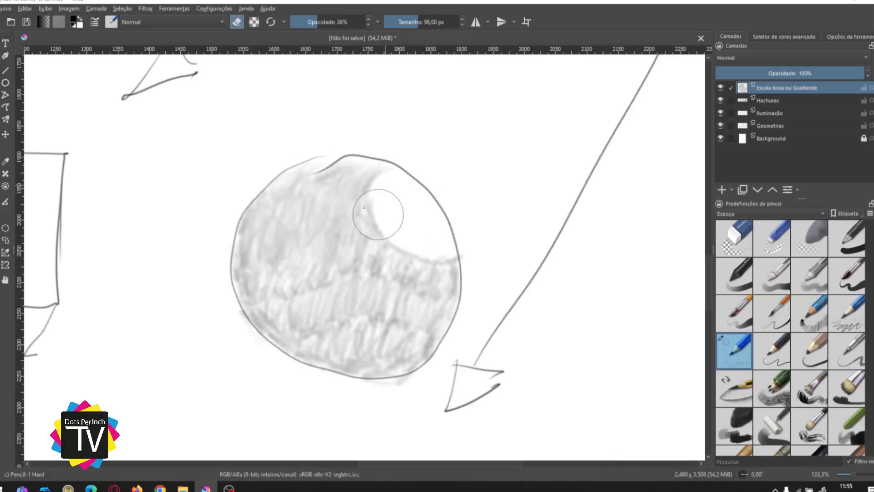
mouse_move(416, 239)
mouse_down()
mouse_move(444, 342)
mouse_move(408, 367)
mouse_move(275, 340)
mouse_move(250, 325)
mouse_move(233, 281)
mouse_move(233, 268)
mouse_move(289, 310)
mouse_move(362, 227)
mouse_move(393, 228)
mouse_move(460, 276)
mouse_move(395, 334)
mouse_move(429, 296)
mouse_move(386, 291)
mouse_move(380, 301)
mouse_move(394, 253)
mouse_move(437, 274)
mouse_move(439, 313)
mouse_move(423, 354)
mouse_move(425, 333)
mouse_move(438, 347)
mouse_up()
click(252, 339)
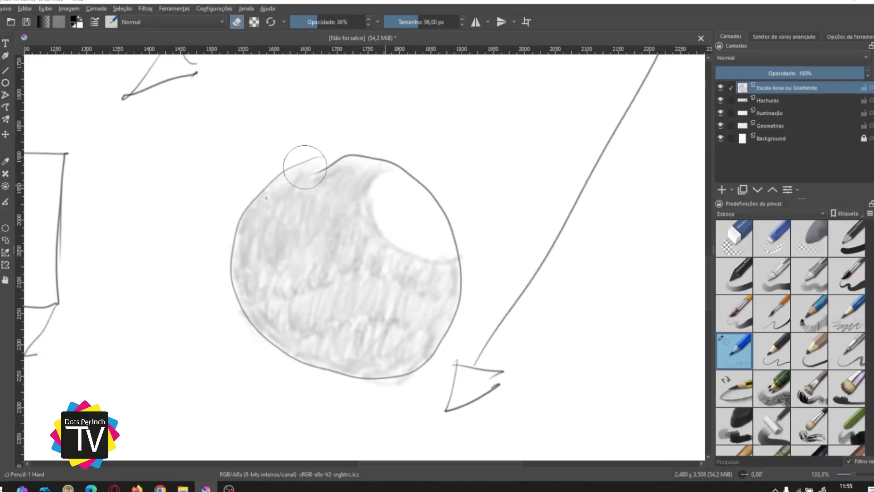
mouse_move(378, 159)
mouse_down()
mouse_move(433, 260)
mouse_move(356, 203)
mouse_move(355, 219)
mouse_move(376, 223)
mouse_move(292, 259)
mouse_move(326, 235)
mouse_up()
mouse_move(400, 206)
mouse_down()
mouse_move(378, 198)
mouse_move(391, 179)
mouse_move(363, 177)
mouse_move(345, 155)
mouse_move(329, 194)
mouse_move(305, 197)
mouse_move(283, 215)
mouse_move(271, 204)
mouse_move(251, 269)
mouse_move(250, 257)
mouse_move(341, 232)
mouse_move(423, 267)
mouse_move(460, 250)
mouse_move(474, 260)
mouse_move(387, 386)
mouse_move(369, 369)
mouse_move(412, 312)
mouse_move(245, 301)
mouse_move(267, 326)
mouse_move(367, 365)
mouse_move(413, 367)
mouse_move(398, 378)
mouse_move(377, 191)
mouse_move(331, 166)
mouse_move(304, 200)
mouse_move(342, 232)
mouse_move(472, 287)
mouse_move(321, 312)
mouse_up()
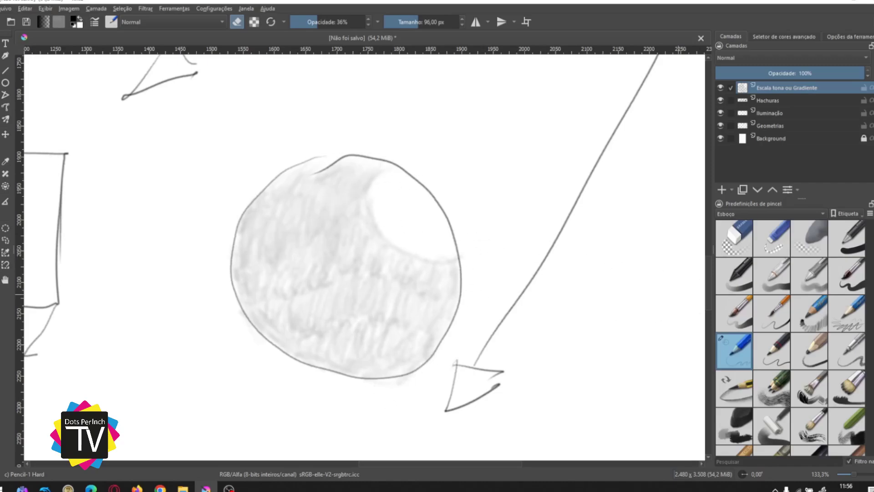
Blend the circle's shading into a smooth gradient toward the highlight using the Blender Basic brush at 59 px.
scroll(871, 390, down, 4)
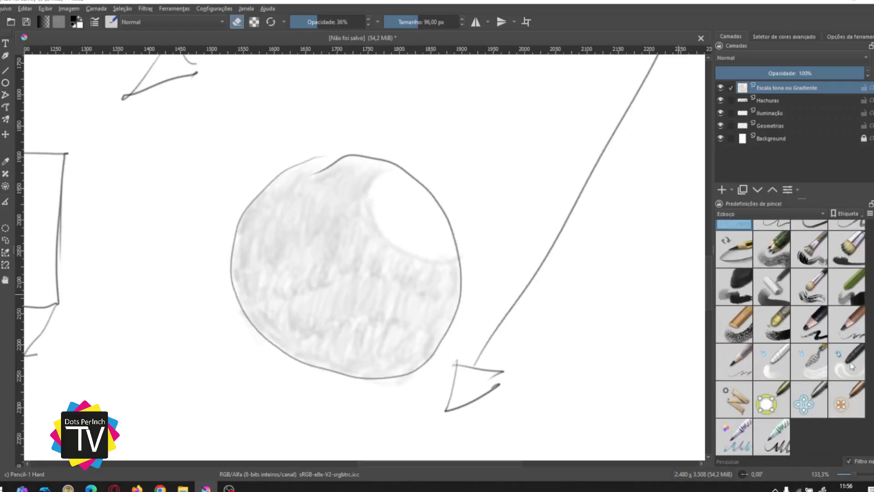
click(771, 364)
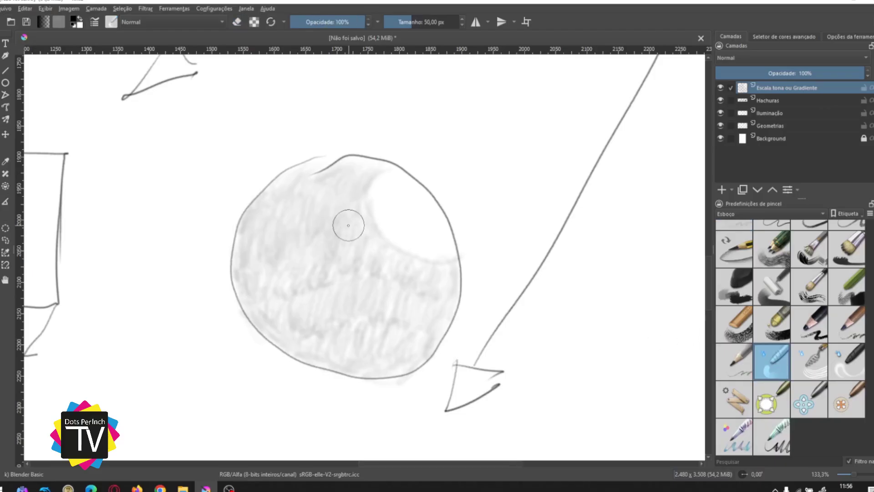
key(bracketright)
key(bracketright)
key(bracketright)
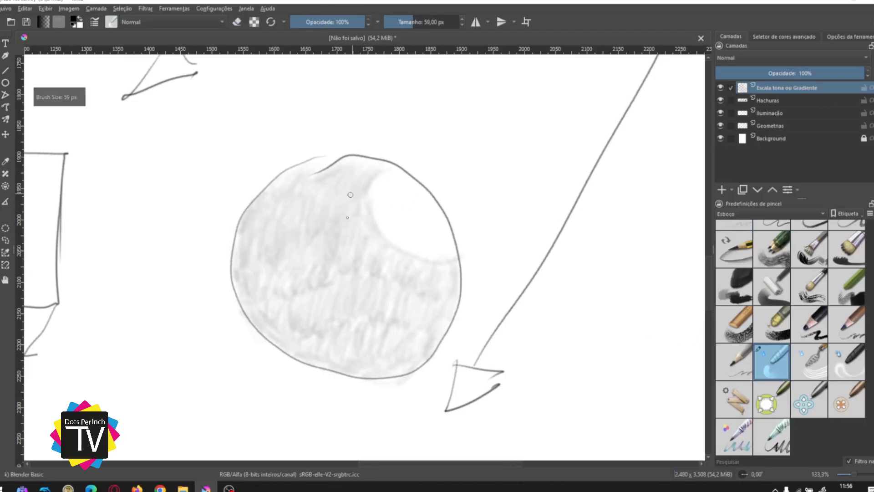
mouse_move(367, 212)
mouse_down()
mouse_move(361, 183)
mouse_move(297, 241)
mouse_move(306, 229)
mouse_move(319, 236)
mouse_move(339, 228)
mouse_move(345, 240)
mouse_move(376, 242)
mouse_move(451, 289)
mouse_move(412, 359)
mouse_move(356, 375)
mouse_move(415, 330)
mouse_move(381, 253)
mouse_move(375, 339)
mouse_move(386, 321)
mouse_move(377, 293)
mouse_move(241, 241)
mouse_move(248, 303)
mouse_move(336, 355)
mouse_move(377, 347)
mouse_move(352, 336)
mouse_move(285, 344)
mouse_move(280, 336)
mouse_move(344, 309)
mouse_move(357, 287)
mouse_move(324, 260)
mouse_move(328, 225)
mouse_move(396, 261)
mouse_move(421, 241)
mouse_move(397, 248)
mouse_move(377, 164)
mouse_move(361, 236)
mouse_move(427, 248)
mouse_move(348, 316)
mouse_move(378, 180)
mouse_move(370, 165)
mouse_move(326, 178)
mouse_up()
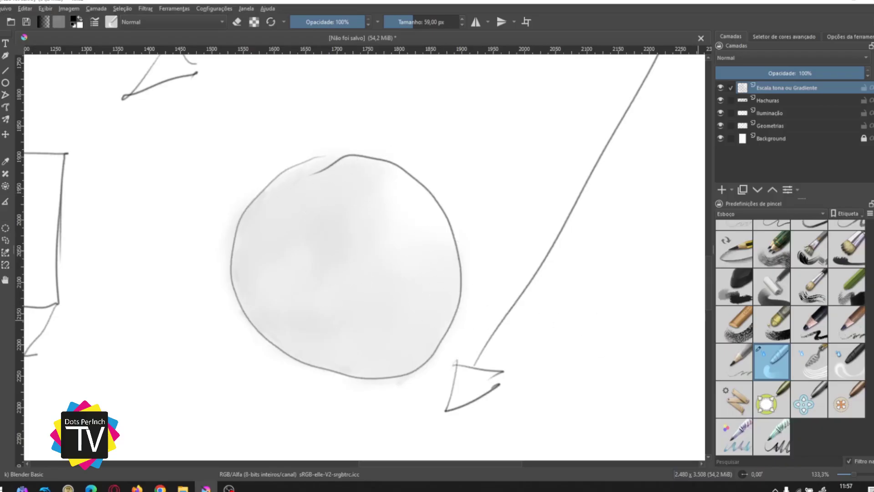
Choose the Pencil-3 Large 4B brush preset.
scroll(781, 300, up, 3)
click(847, 284)
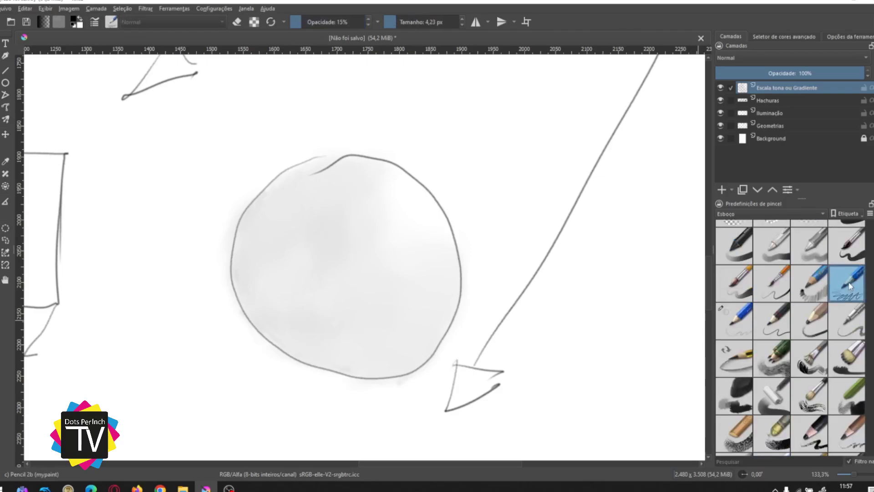
click(816, 321)
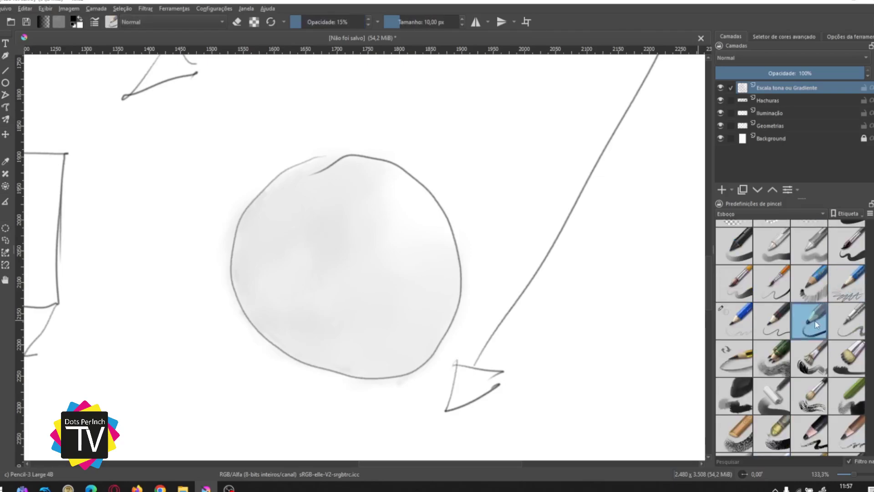
mouse_move(301, 212)
mouse_down()
mouse_move(280, 234)
mouse_move(265, 221)
mouse_up()
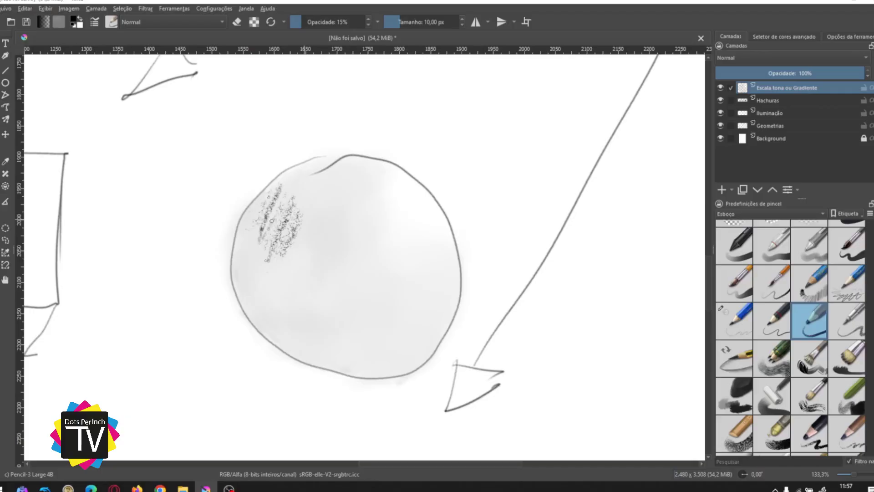
key(ctrl+z)
key(ctrl+z)
key(ctrl+z)
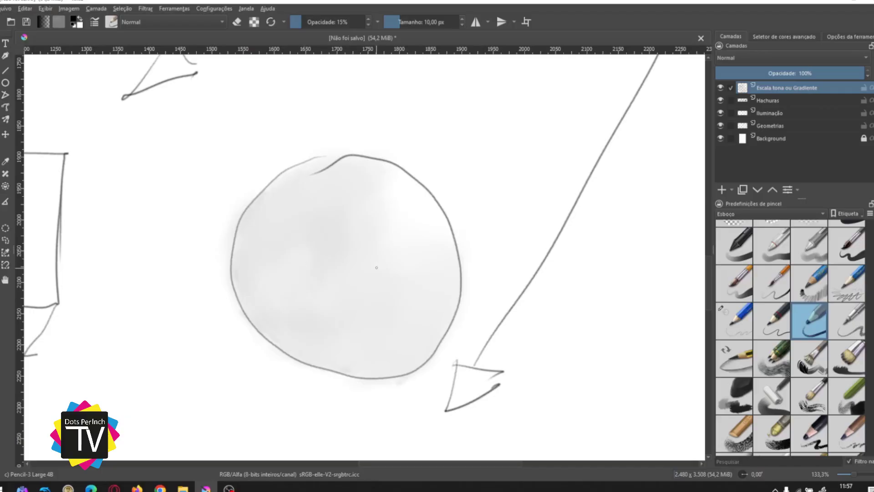
Add grainy pencil texture to the circle's upper-left area and darken its left edge at 100% opacity and 18 px.
click(364, 22)
key(bracketright)
key(bracketright)
key(bracketright)
key(bracketright)
key(bracketright)
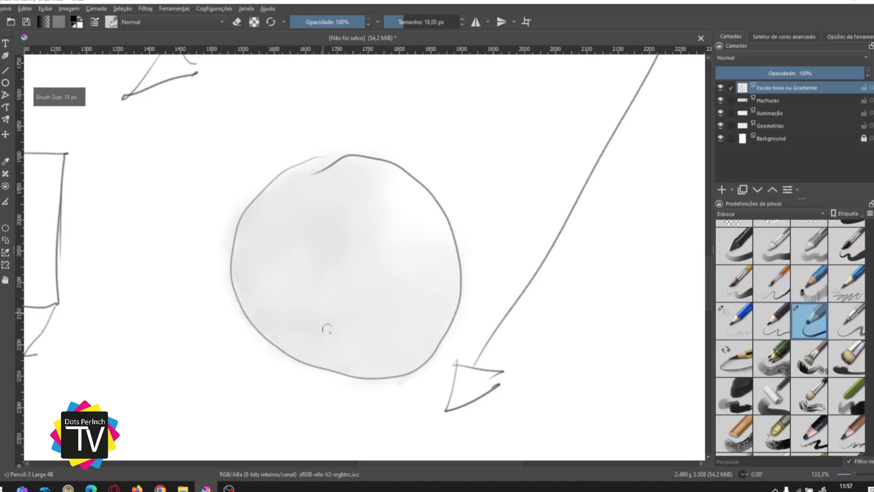
drag(319, 214, 294, 247)
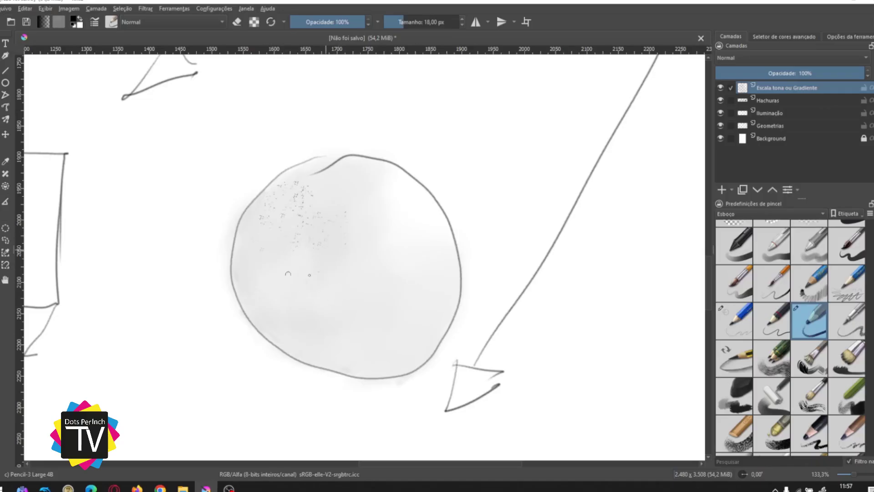
scroll(287, 274, up, 2)
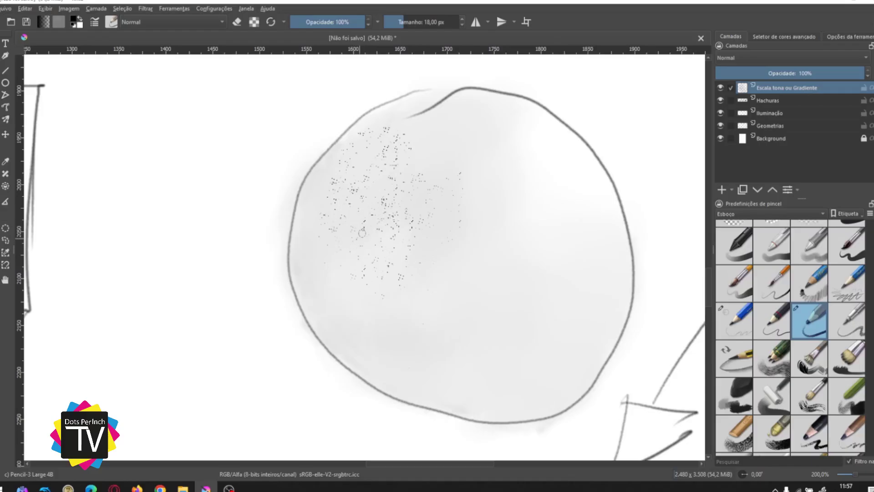
mouse_move(362, 233)
mouse_down()
mouse_move(379, 324)
mouse_move(363, 326)
mouse_move(336, 292)
mouse_move(351, 248)
mouse_move(333, 247)
mouse_move(337, 216)
mouse_move(312, 216)
mouse_move(331, 152)
mouse_move(301, 208)
mouse_move(314, 175)
mouse_move(301, 245)
mouse_up()
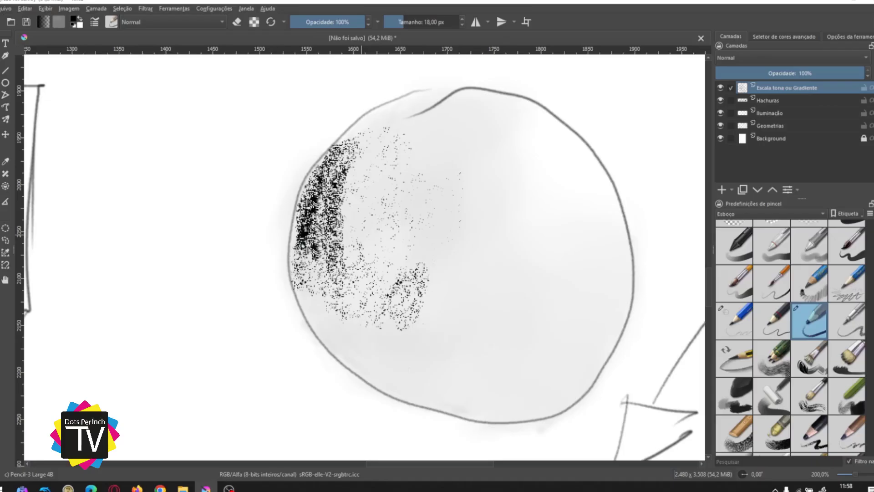
mouse_move(423, 289)
mouse_down()
mouse_move(458, 371)
mouse_move(377, 328)
mouse_move(383, 348)
mouse_move(380, 318)
mouse_move(396, 319)
mouse_up()
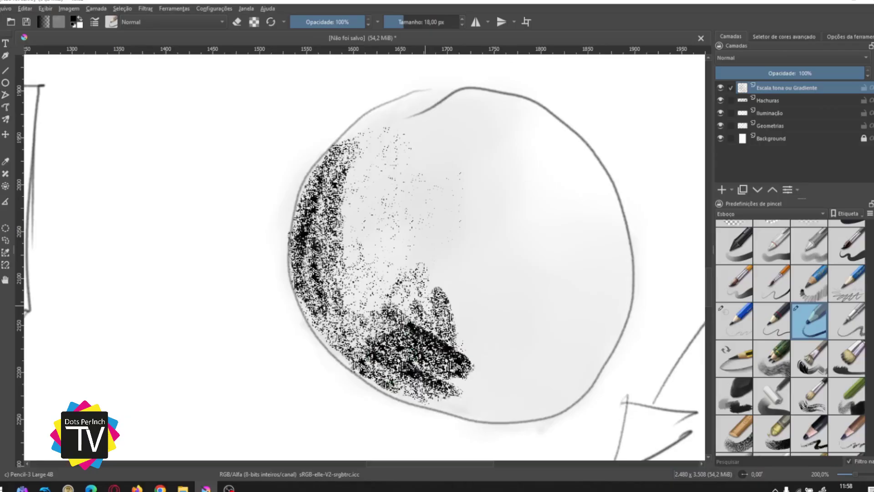
mouse_move(469, 371)
mouse_down()
mouse_move(498, 410)
mouse_move(461, 361)
mouse_up()
mouse_move(478, 401)
mouse_down()
mouse_move(532, 408)
mouse_move(600, 358)
mouse_move(559, 403)
mouse_move(522, 416)
mouse_up()
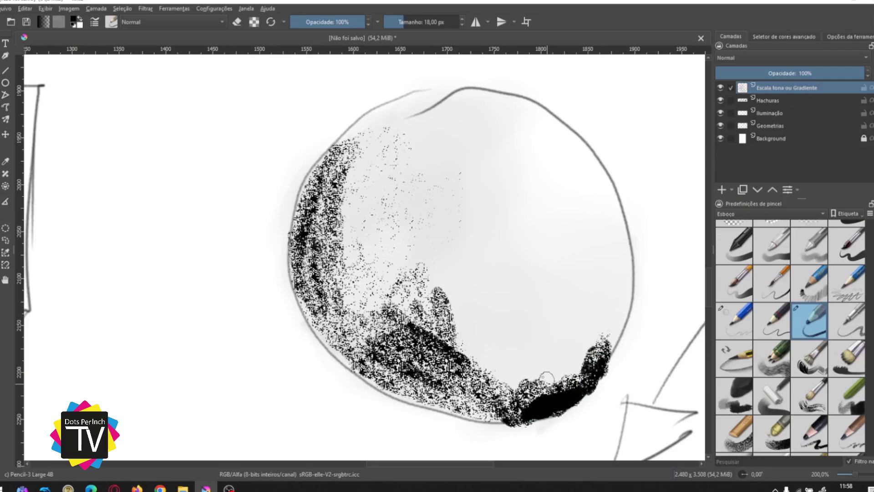
key(ctrl+z)
key(ctrl+z)
key(ctrl+z)
key(ctrl+z)
key(ctrl+z)
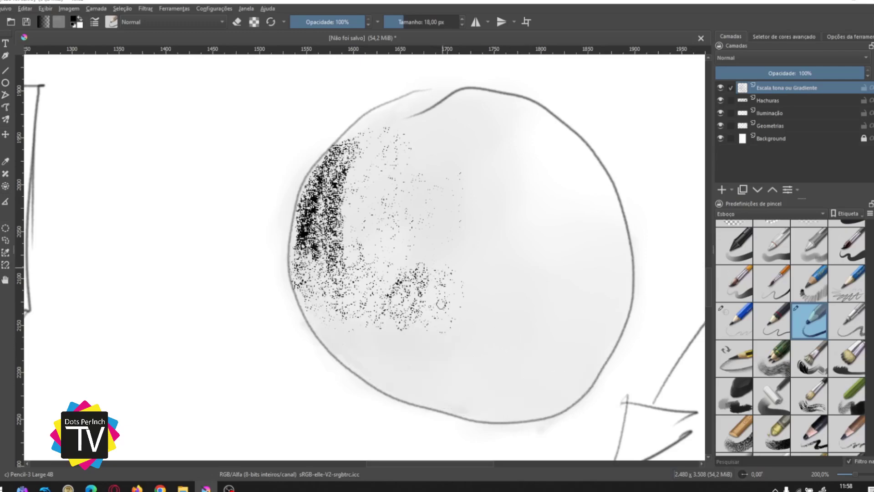
Spread light pencil grain across the circle's middle and lower areas, leaving the upper-right highlight clear.
drag(498, 307, 526, 293)
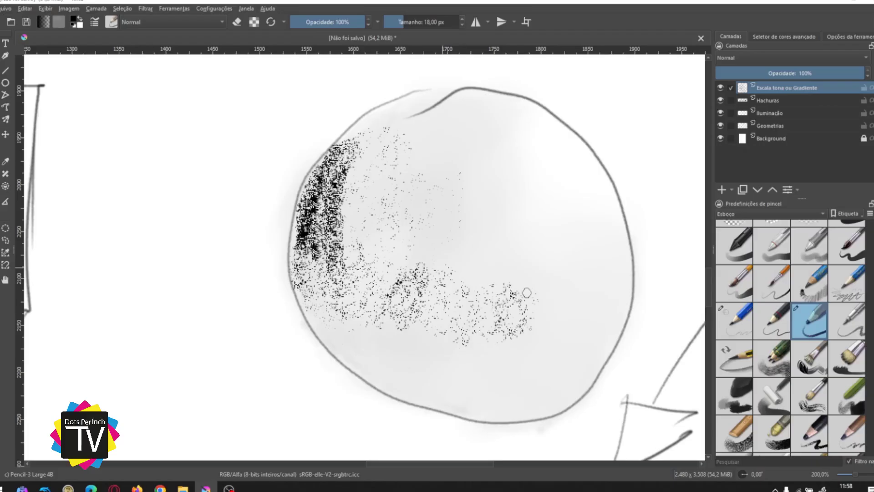
drag(573, 311, 593, 323)
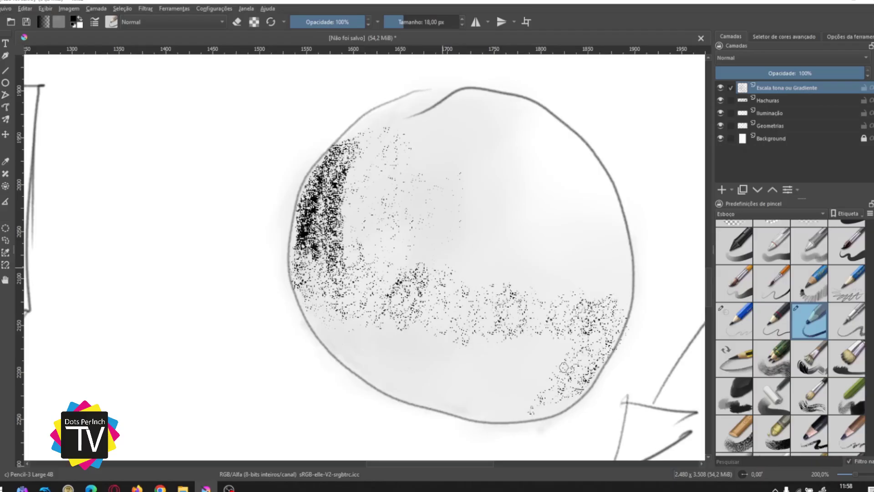
drag(520, 408, 484, 413)
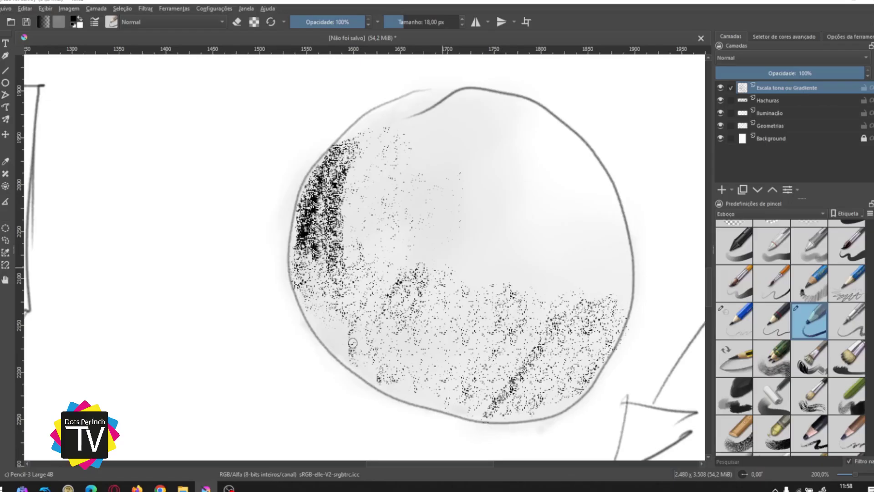
drag(353, 342, 421, 402)
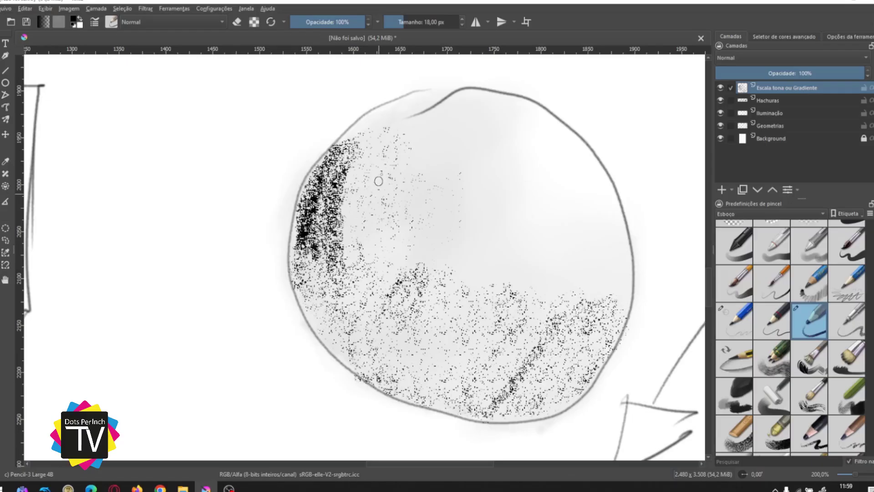
mouse_move(403, 252)
mouse_down()
mouse_move(596, 277)
mouse_move(621, 295)
mouse_move(626, 285)
mouse_move(623, 270)
mouse_move(578, 257)
mouse_move(512, 262)
mouse_move(476, 229)
mouse_move(387, 176)
mouse_move(376, 132)
mouse_up()
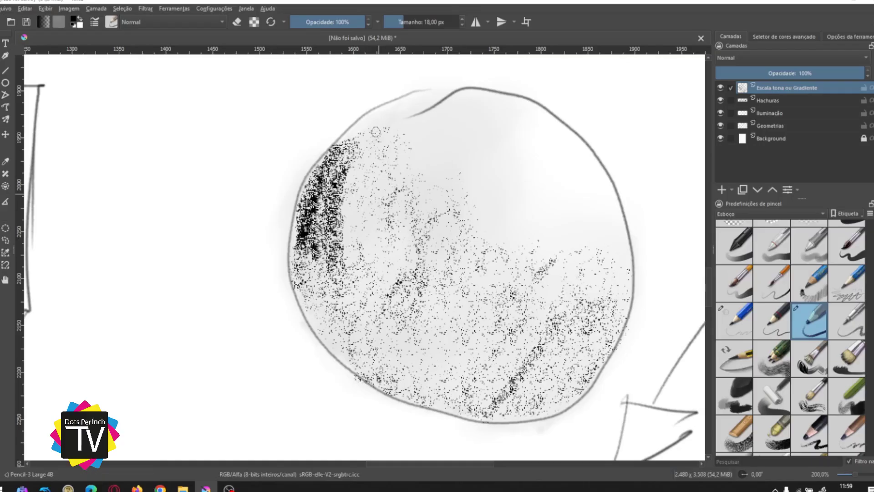
Increase the brush size to 22 px and darken the shadow along the circle's left and lower edges with denser grain.
key(bracketright)
key(bracketright)
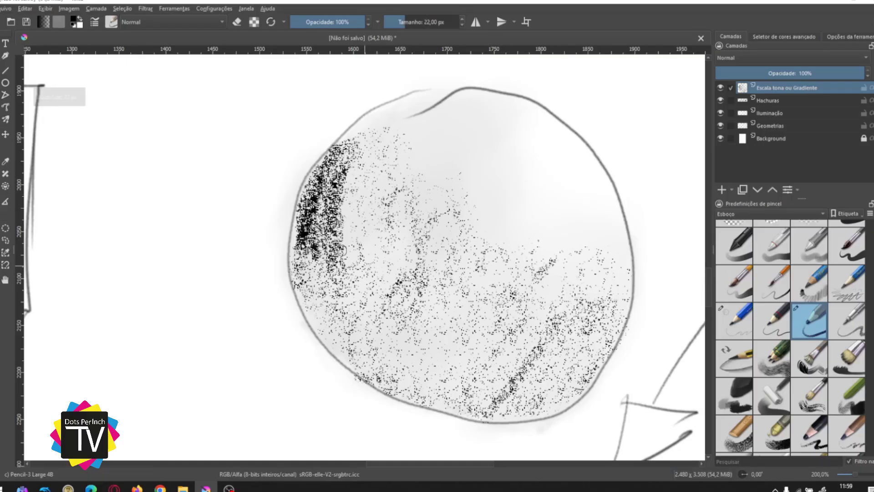
drag(318, 264, 297, 262)
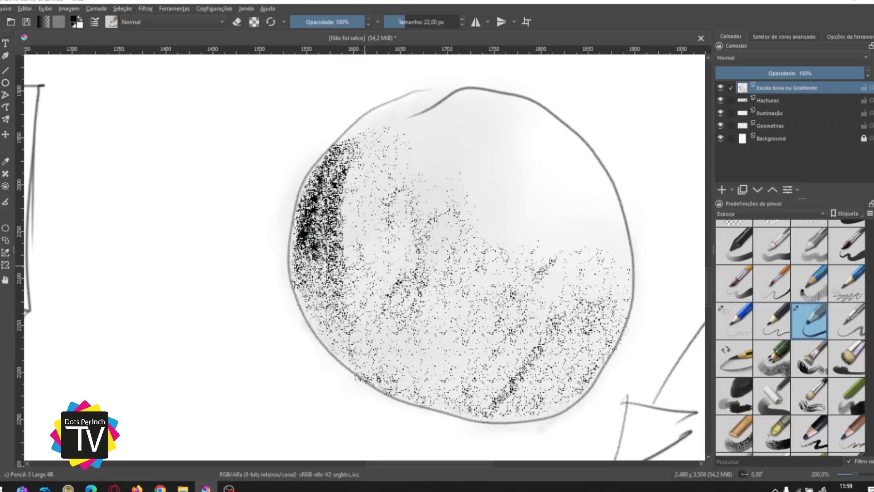
mouse_move(375, 363)
mouse_down()
mouse_move(437, 392)
mouse_move(464, 378)
mouse_move(498, 401)
mouse_move(530, 387)
mouse_move(516, 423)
mouse_move(592, 365)
mouse_up()
mouse_move(530, 406)
mouse_down()
mouse_move(475, 409)
mouse_move(414, 373)
mouse_move(389, 376)
mouse_up()
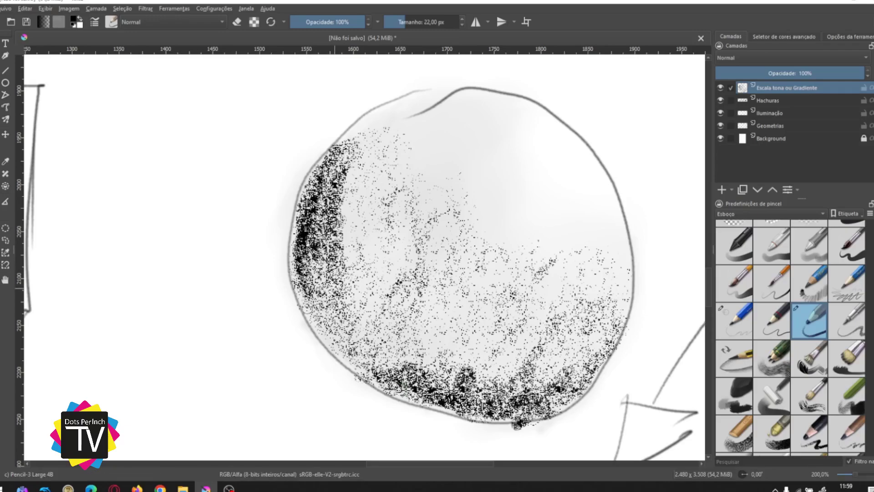
drag(330, 241, 335, 291)
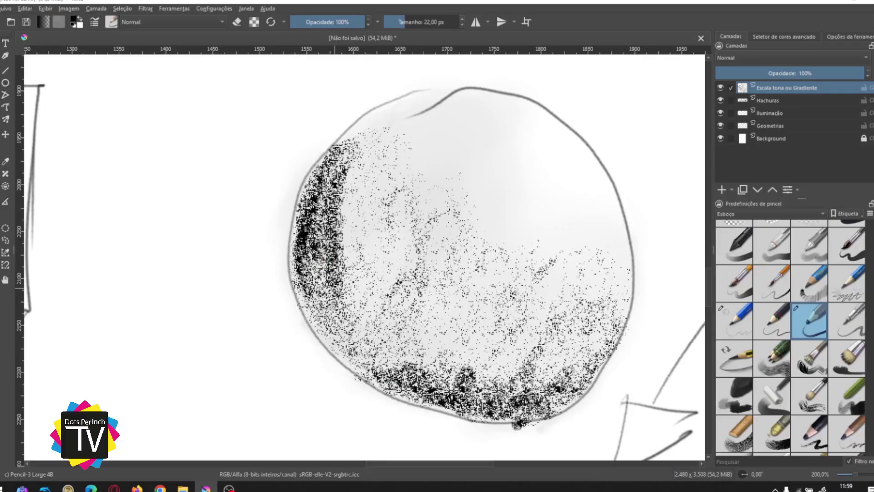
drag(334, 353, 312, 312)
mouse_move(302, 276)
mouse_down()
mouse_move(369, 377)
mouse_move(410, 407)
mouse_move(482, 418)
mouse_move(386, 355)
mouse_move(337, 283)
mouse_move(312, 177)
mouse_up()
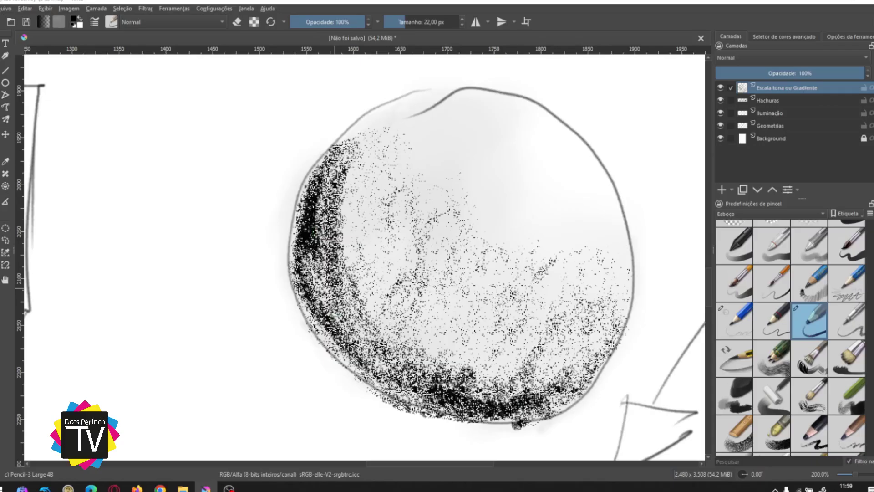
Deepen the grain around the circle's lower-left curve to join the left and bottom shadows into one dark band.
mouse_move(334, 319)
mouse_down()
mouse_move(309, 246)
mouse_move(341, 334)
mouse_move(405, 394)
mouse_up()
drag(380, 365, 434, 391)
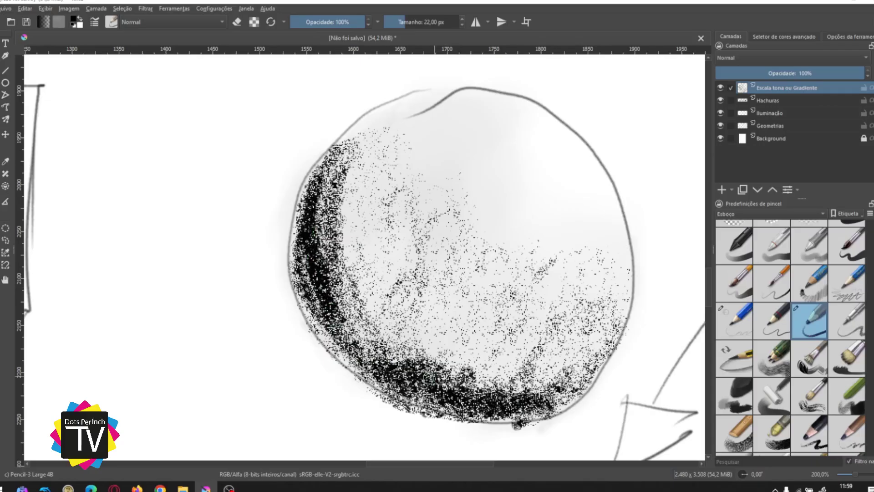
drag(306, 304, 361, 366)
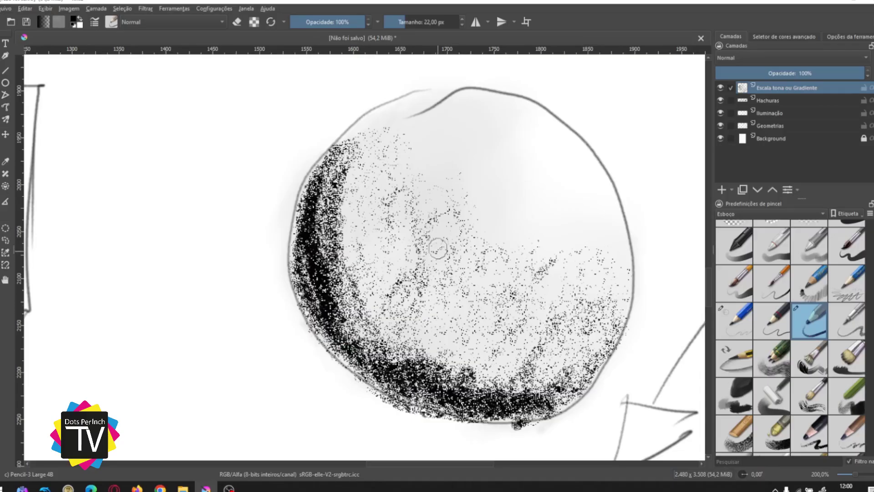
Blend the pencil grain into a smooth gradient across the circle with the Blender Basic brush at 84 px.
scroll(790, 337, down, 3)
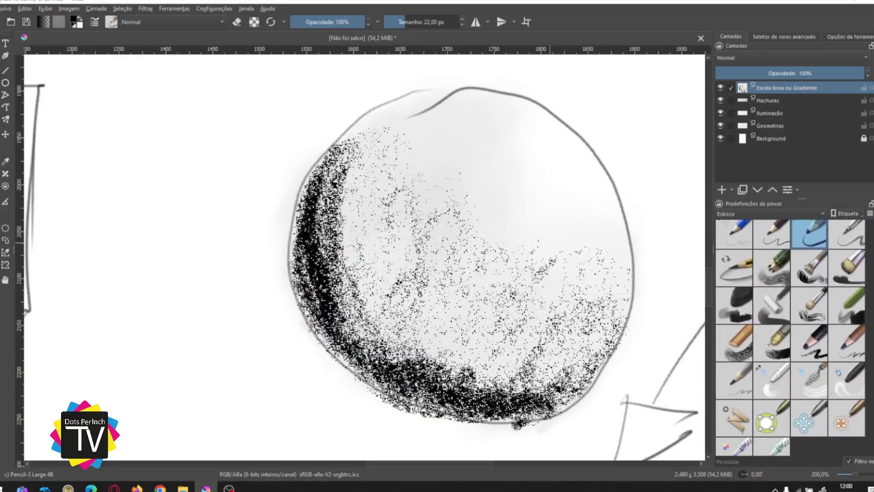
click(786, 381)
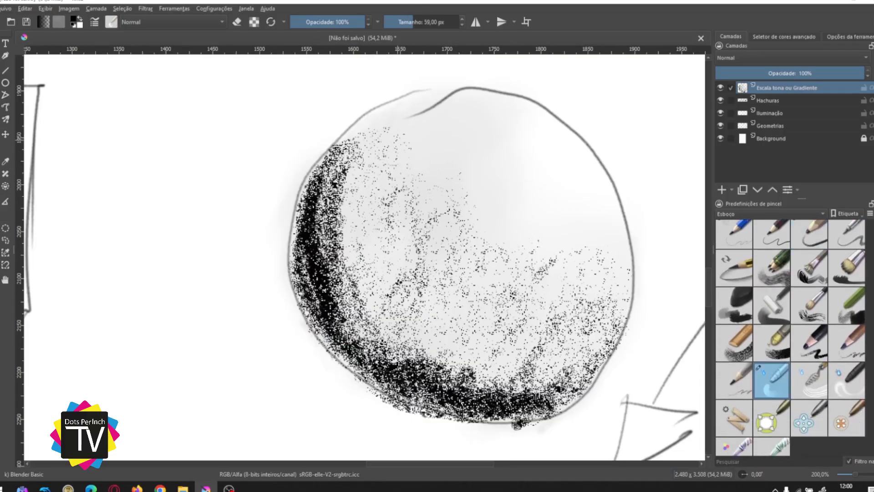
key(bracketright)
key(bracketright)
key(bracketright)
key(bracketright)
key(bracketright)
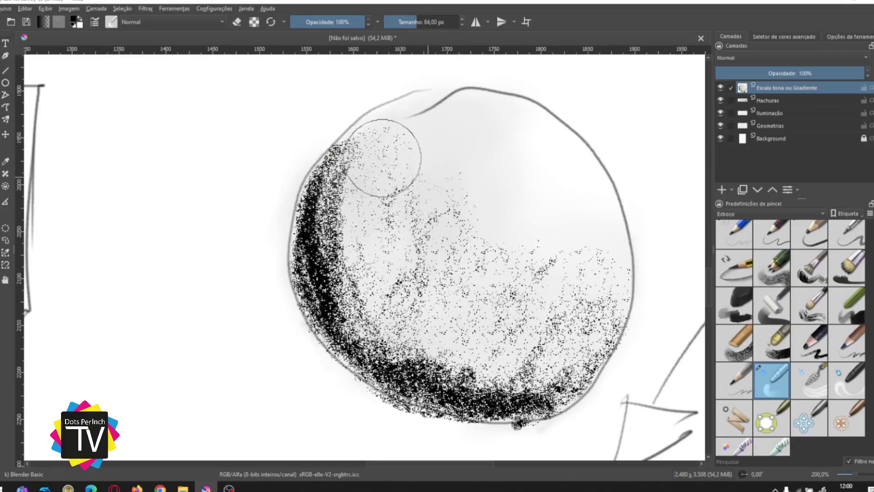
mouse_move(383, 157)
mouse_down()
mouse_move(351, 197)
mouse_move(421, 237)
mouse_move(469, 316)
mouse_move(561, 298)
mouse_move(529, 332)
mouse_move(532, 357)
mouse_move(492, 370)
mouse_move(375, 295)
mouse_move(406, 315)
mouse_move(390, 214)
mouse_move(338, 181)
mouse_move(326, 260)
mouse_move(326, 248)
mouse_move(497, 373)
mouse_move(407, 369)
mouse_move(339, 297)
mouse_move(356, 131)
mouse_move(342, 147)
mouse_move(327, 226)
mouse_move(330, 280)
mouse_move(342, 292)
mouse_move(362, 242)
mouse_move(395, 301)
mouse_move(381, 236)
mouse_move(417, 234)
mouse_move(362, 177)
mouse_move(369, 200)
mouse_move(466, 211)
mouse_move(470, 193)
mouse_move(504, 291)
mouse_move(550, 278)
mouse_move(573, 248)
mouse_move(598, 252)
mouse_move(616, 298)
mouse_move(564, 365)
mouse_move(527, 395)
mouse_move(502, 400)
mouse_move(405, 373)
mouse_move(454, 336)
mouse_move(514, 264)
mouse_move(416, 344)
mouse_move(429, 311)
mouse_move(390, 313)
mouse_move(366, 188)
mouse_move(361, 209)
mouse_move(338, 228)
mouse_move(313, 226)
mouse_move(307, 214)
mouse_move(346, 158)
mouse_move(316, 212)
mouse_move(321, 320)
mouse_move(324, 312)
mouse_move(349, 316)
mouse_move(381, 359)
mouse_up()
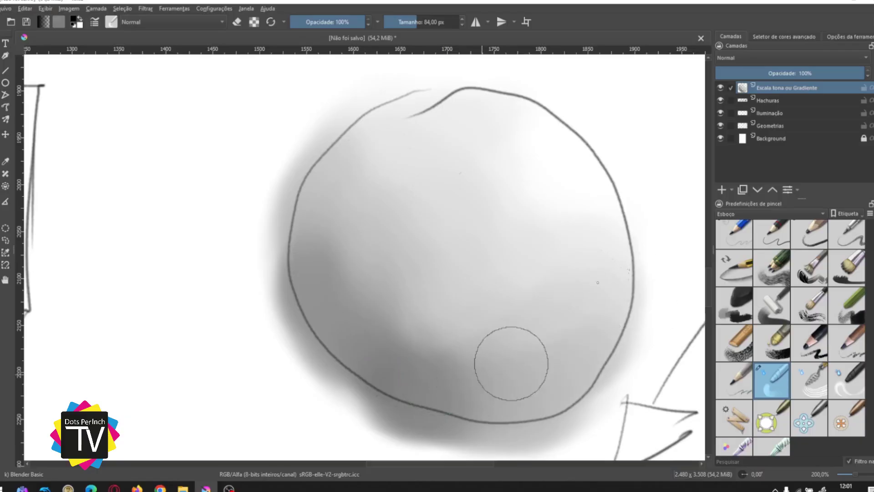
mouse_move(614, 301)
mouse_down()
mouse_move(617, 261)
mouse_move(617, 314)
mouse_move(634, 281)
mouse_move(633, 221)
mouse_move(630, 253)
mouse_up()
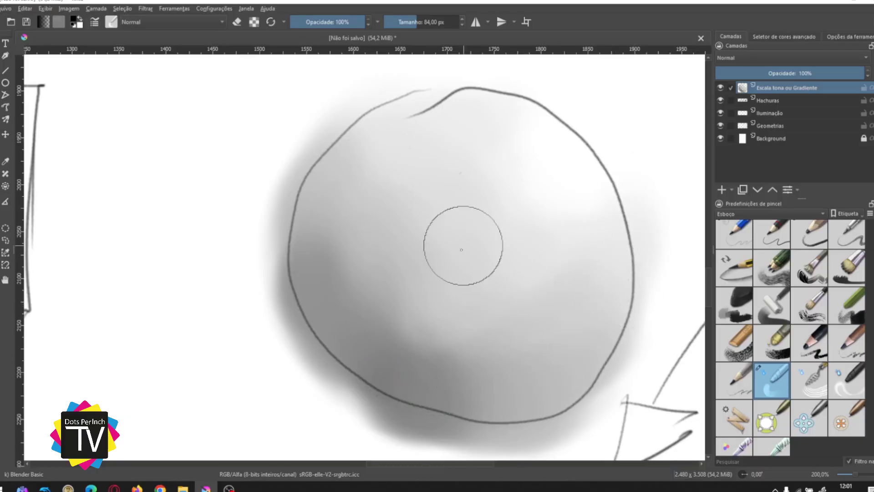
drag(578, 287, 574, 302)
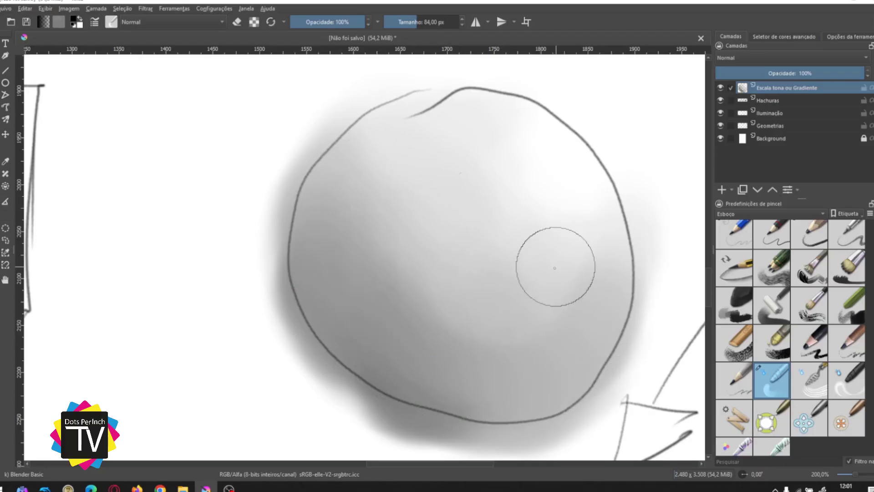
Choose the Pencil-5 Tilted brush preset and enlarge it to 63 px.
scroll(314, 254, down, 3)
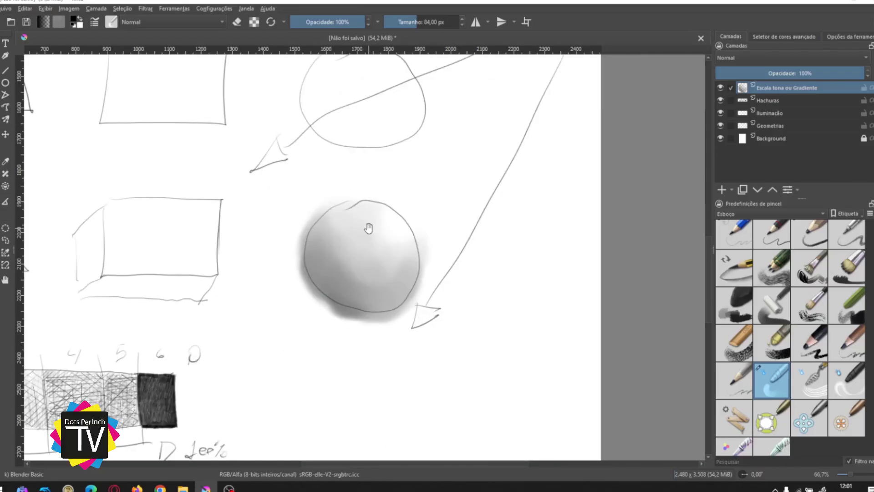
drag(368, 228, 385, 238)
key(ctrl+plus)
key(ctrl+plus)
drag(479, 253, 571, 263)
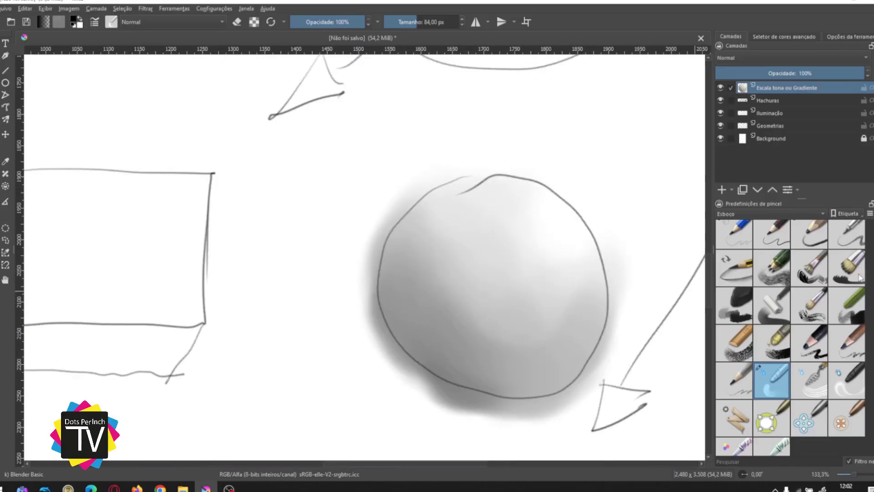
scroll(804, 302, up, 2)
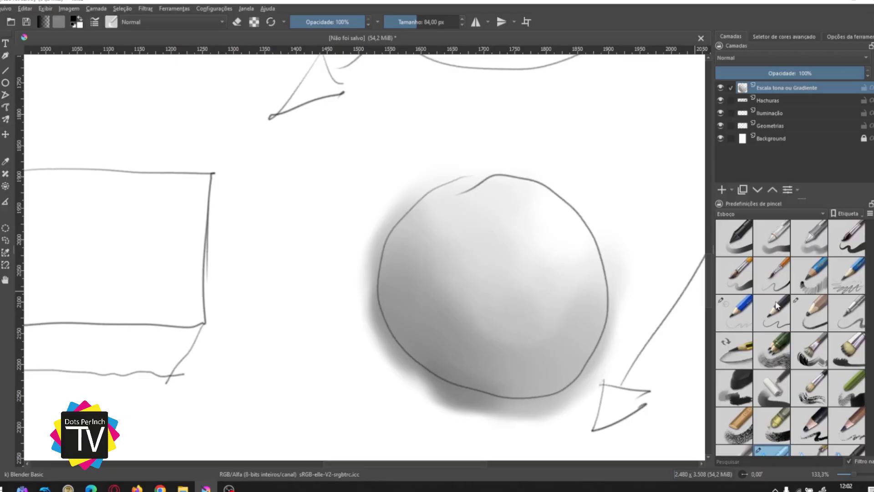
click(726, 337)
drag(461, 295, 464, 288)
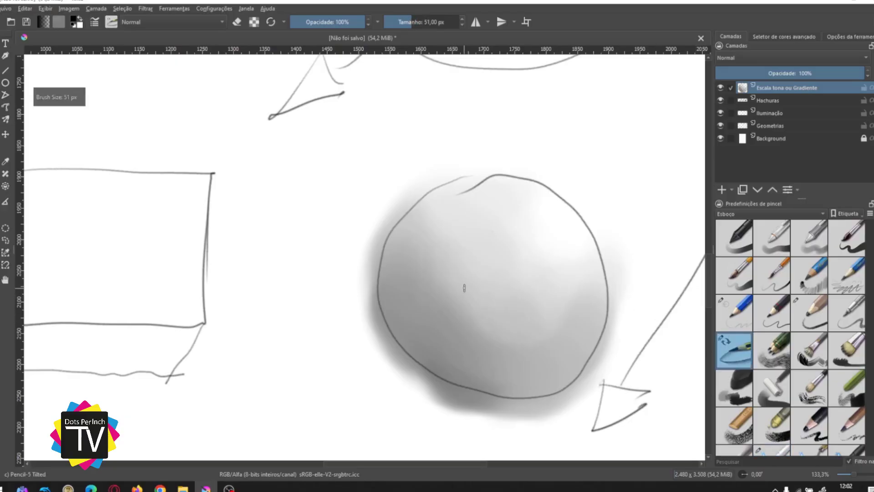
key(ctrl+plus)
key(ctrl+plus)
key(ctrl+plus)
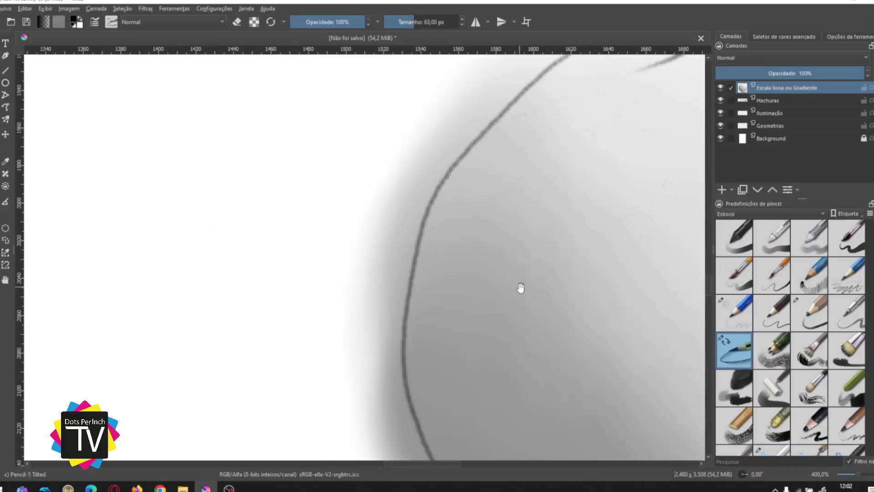
Hatch textured pencil strokes over the blended shadow, following the inside of the circle's lower-left edge.
drag(520, 288, 297, 238)
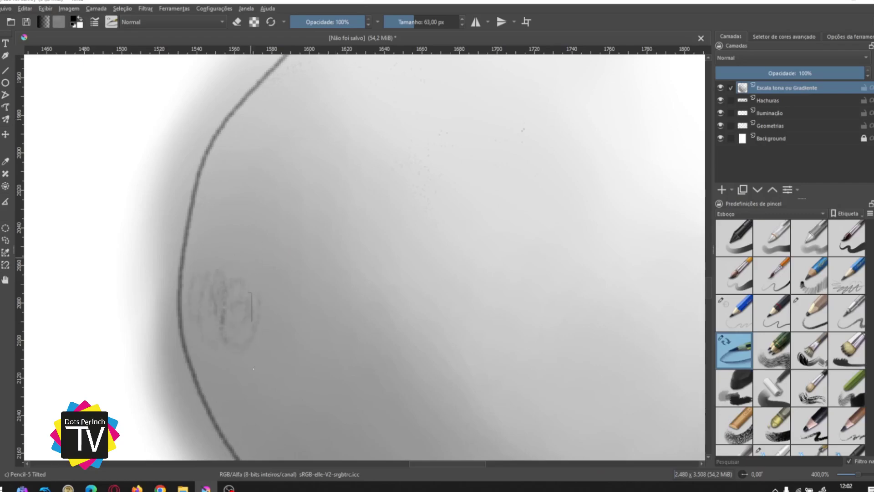
mouse_move(235, 338)
mouse_down()
mouse_move(269, 194)
mouse_move(254, 163)
mouse_move(244, 177)
mouse_move(224, 159)
mouse_move(241, 146)
mouse_move(221, 214)
mouse_move(199, 207)
mouse_move(221, 249)
mouse_move(271, 228)
mouse_move(364, 295)
mouse_up()
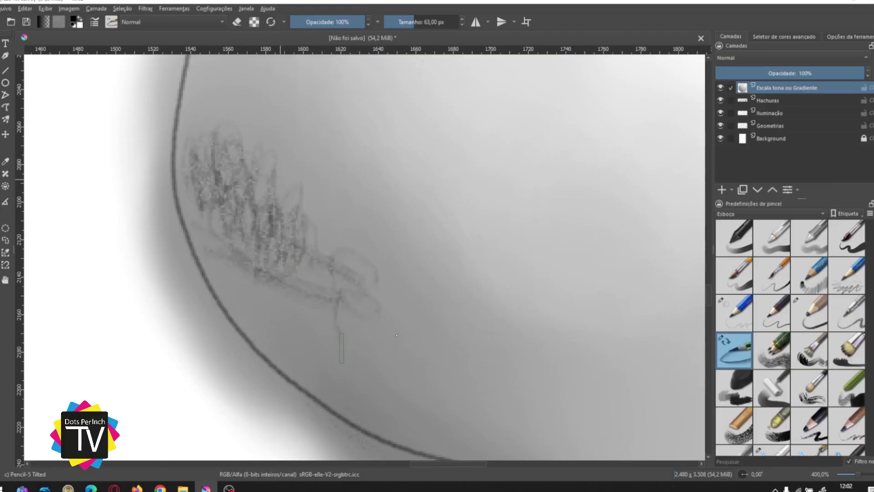
drag(362, 356, 270, 326)
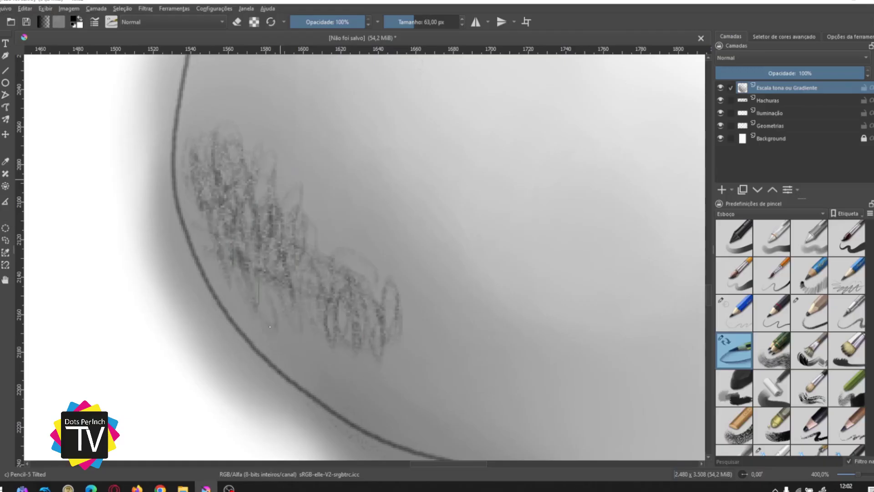
mouse_move(312, 303)
mouse_down()
mouse_move(345, 375)
mouse_move(420, 339)
mouse_up()
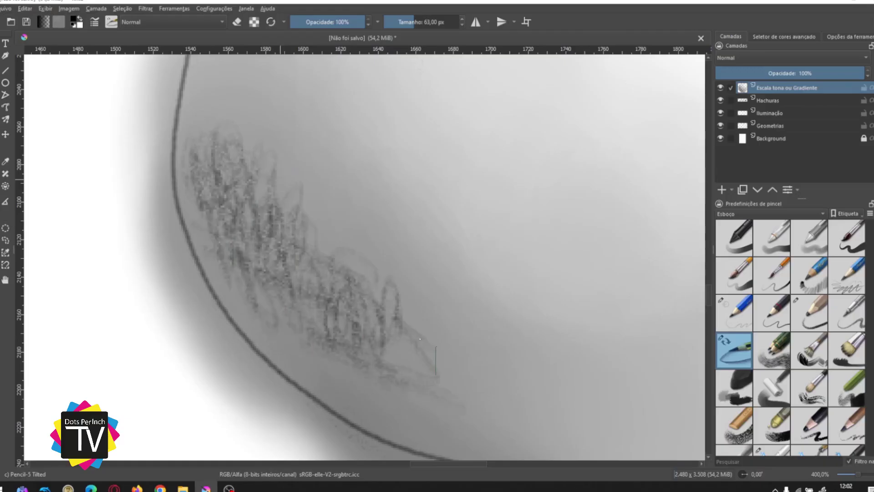
mouse_move(448, 373)
mouse_down()
mouse_move(512, 407)
mouse_move(419, 320)
mouse_move(417, 366)
mouse_move(456, 362)
mouse_up()
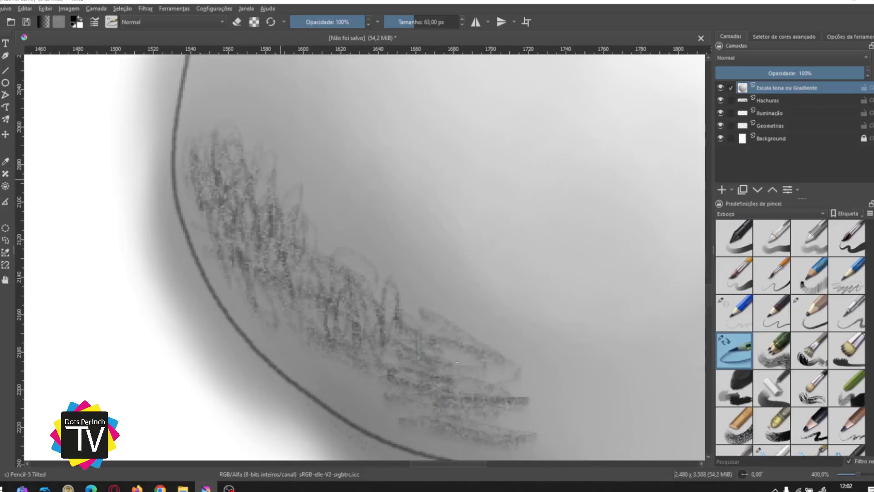
mouse_move(357, 348)
mouse_down()
mouse_move(334, 362)
mouse_move(304, 315)
mouse_move(357, 332)
mouse_move(345, 329)
mouse_move(378, 398)
mouse_move(414, 420)
mouse_up()
Rotate the canvas to 30° and extend the hatched shadow along the circle's bottom, filling gaps in the band.
drag(563, 415, 333, 294)
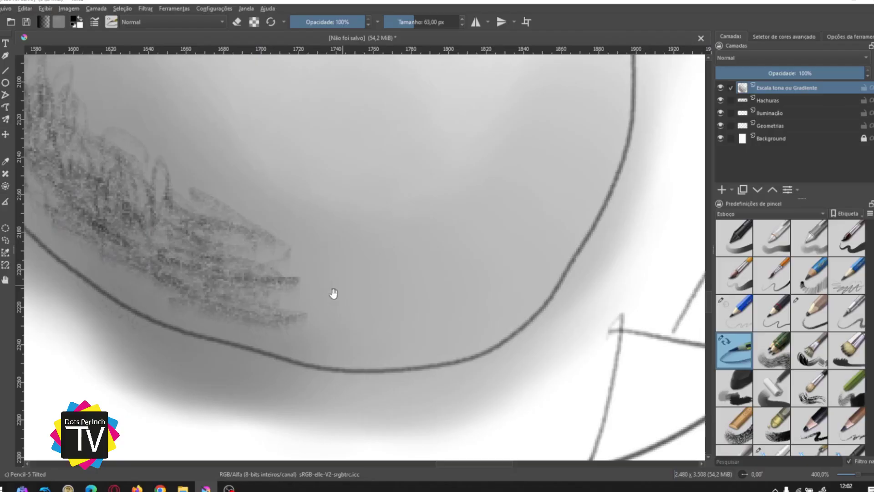
mouse_move(332, 324)
mouse_down()
mouse_move(311, 322)
mouse_move(406, 333)
mouse_move(422, 323)
mouse_move(306, 306)
mouse_move(285, 283)
mouse_move(282, 259)
mouse_move(405, 268)
mouse_up()
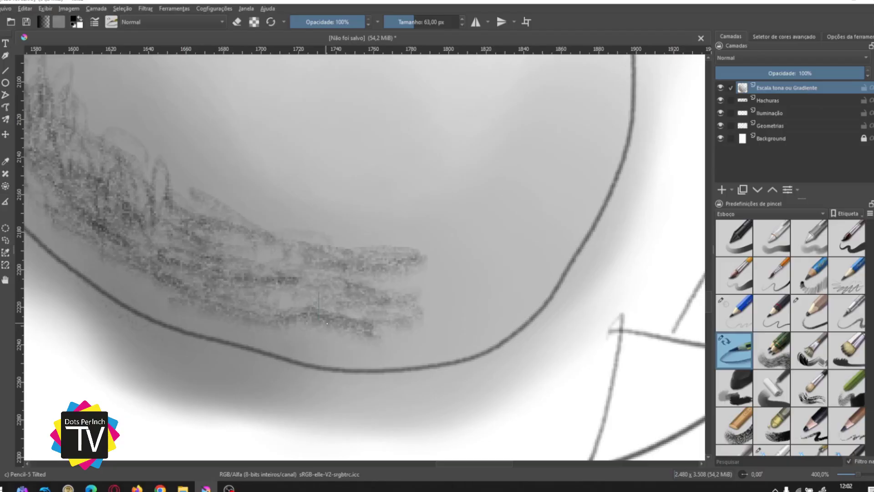
key(6)
key(6)
mouse_move(400, 315)
mouse_down()
mouse_move(451, 312)
mouse_move(326, 332)
mouse_move(298, 309)
mouse_up()
drag(456, 350, 514, 345)
mouse_move(514, 346)
mouse_down()
mouse_move(368, 311)
mouse_move(283, 275)
mouse_up()
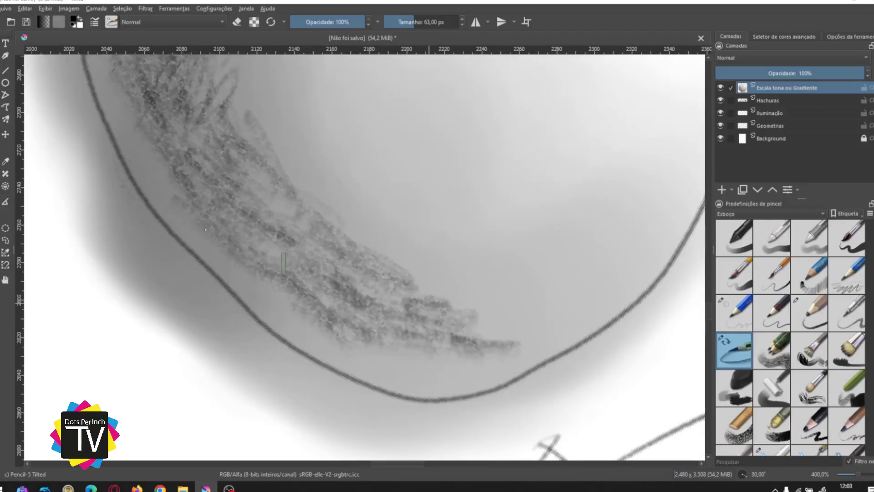
mouse_move(299, 210)
mouse_down()
mouse_move(382, 315)
mouse_move(462, 324)
mouse_move(422, 334)
mouse_up()
drag(354, 284, 276, 245)
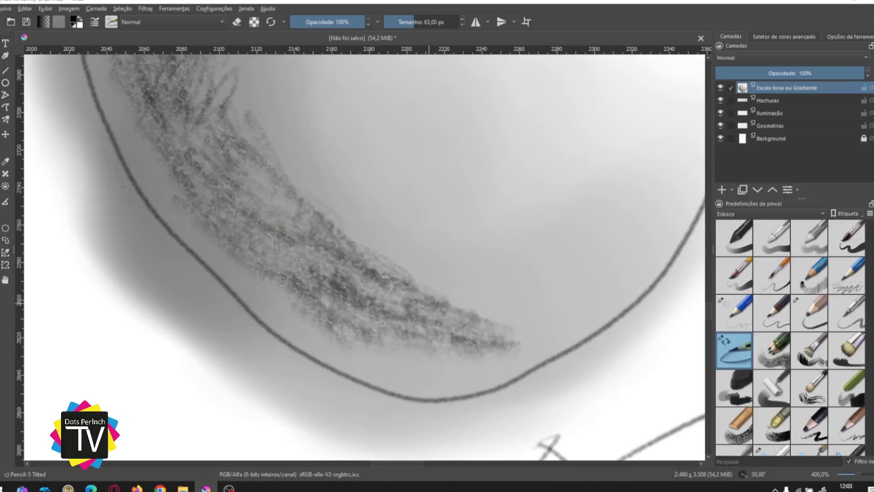
Continue the hatching up the circle's left side and darken the core of that shadow band.
drag(275, 204, 396, 336)
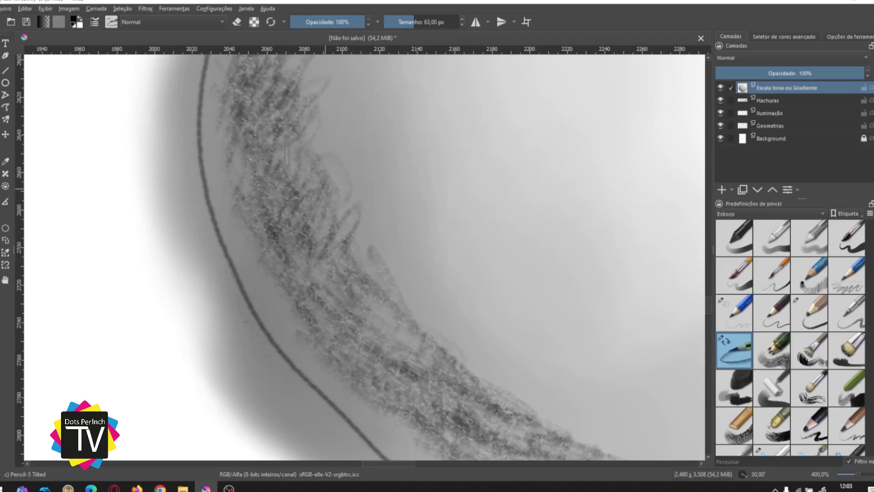
drag(250, 158, 227, 117)
drag(233, 177, 236, 131)
drag(236, 130, 202, 214)
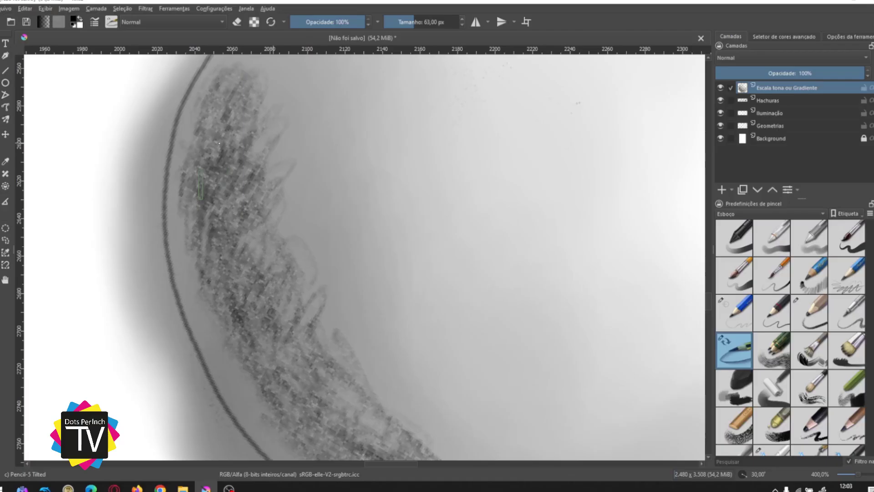
mouse_move(215, 242)
mouse_down()
mouse_move(241, 255)
mouse_move(221, 191)
mouse_move(211, 204)
mouse_up()
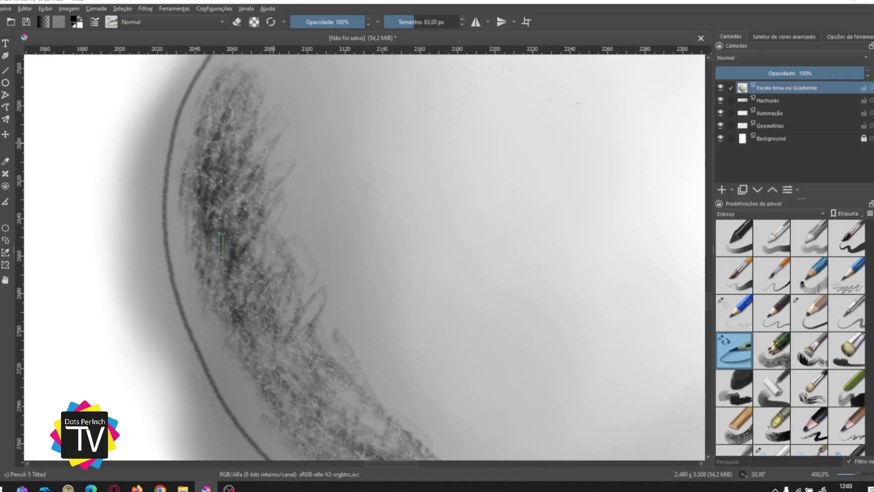
drag(221, 247, 247, 335)
mouse_move(286, 405)
mouse_down()
mouse_move(311, 420)
mouse_move(300, 396)
mouse_up()
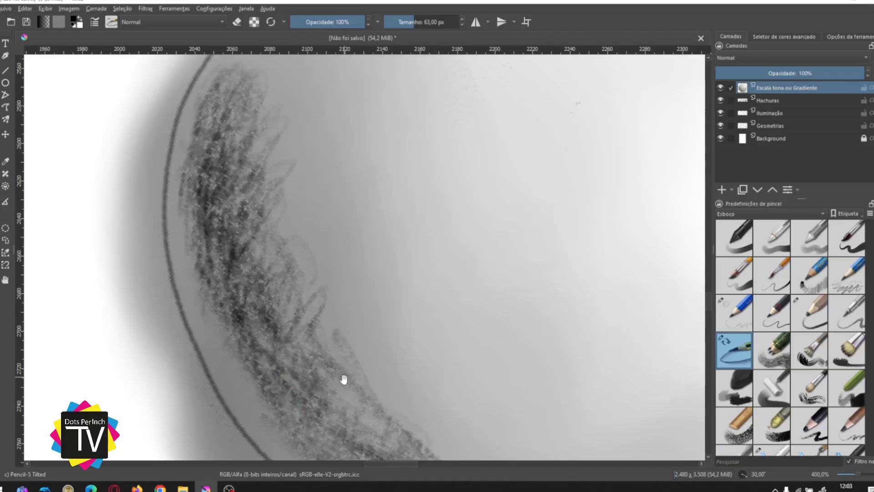
Widen and darken the hatched band along the circle's bottom and start it up towards the lower-right edge.
drag(344, 379, 269, 254)
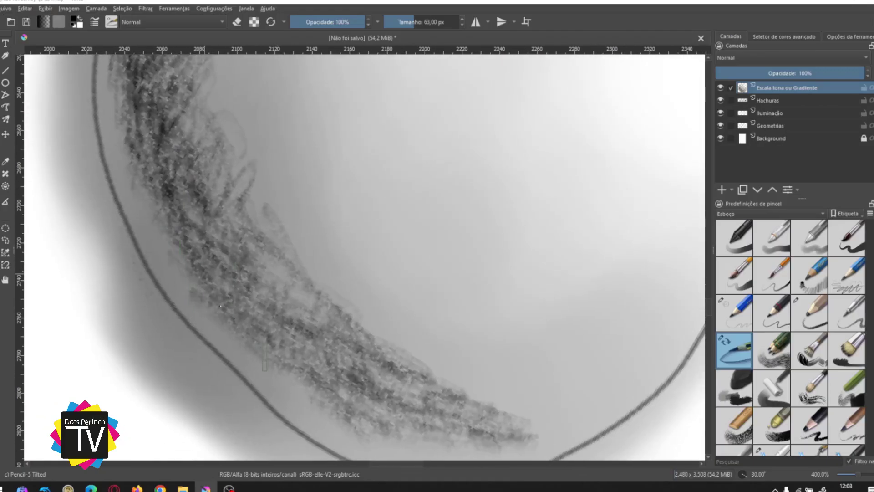
mouse_move(220, 306)
mouse_down()
mouse_move(231, 289)
mouse_move(282, 287)
mouse_up()
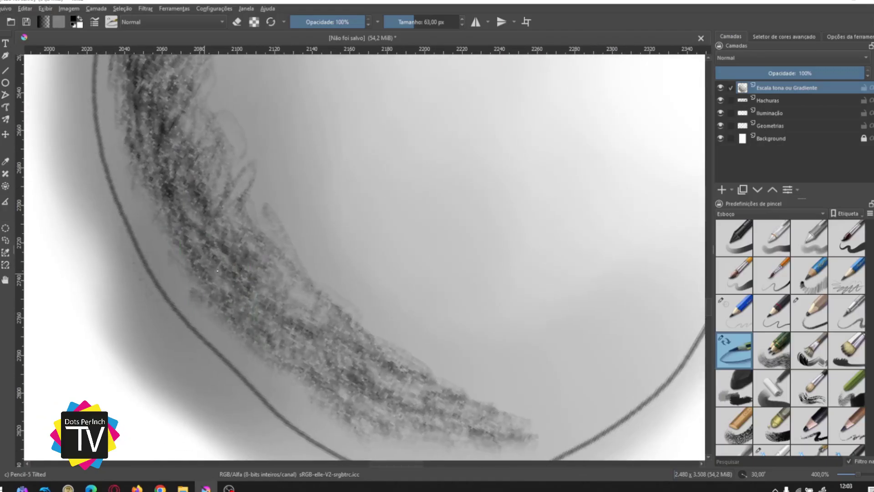
mouse_move(281, 388)
mouse_down()
mouse_move(328, 415)
mouse_move(435, 446)
mouse_up()
drag(443, 415, 420, 383)
mouse_move(425, 430)
mouse_down()
mouse_move(388, 433)
mouse_move(408, 422)
mouse_move(463, 433)
mouse_move(399, 434)
mouse_move(319, 405)
mouse_move(303, 381)
mouse_move(249, 358)
mouse_move(195, 295)
mouse_up()
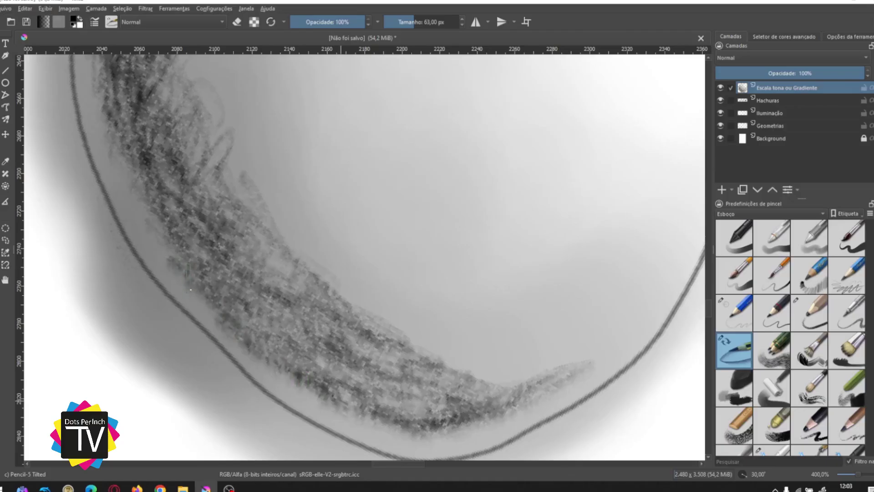
Darken the outer rim of the hatched shadow just inside the circle's left and lower-left outline.
drag(203, 130, 330, 277)
mouse_move(218, 151)
mouse_down()
mouse_move(218, 236)
mouse_move(230, 268)
mouse_move(223, 286)
mouse_move(268, 360)
mouse_move(256, 330)
mouse_up()
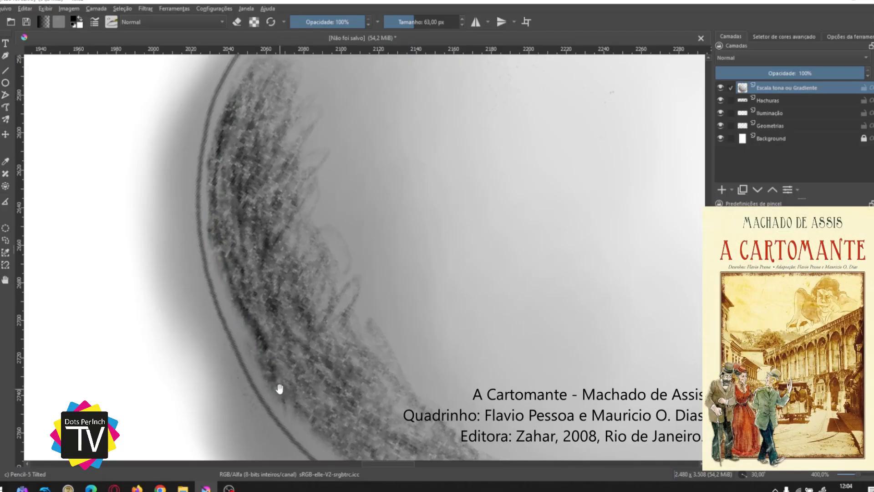
drag(279, 389, 155, 246)
mouse_move(189, 293)
mouse_down()
mouse_move(280, 410)
mouse_move(313, 375)
mouse_move(237, 289)
mouse_up()
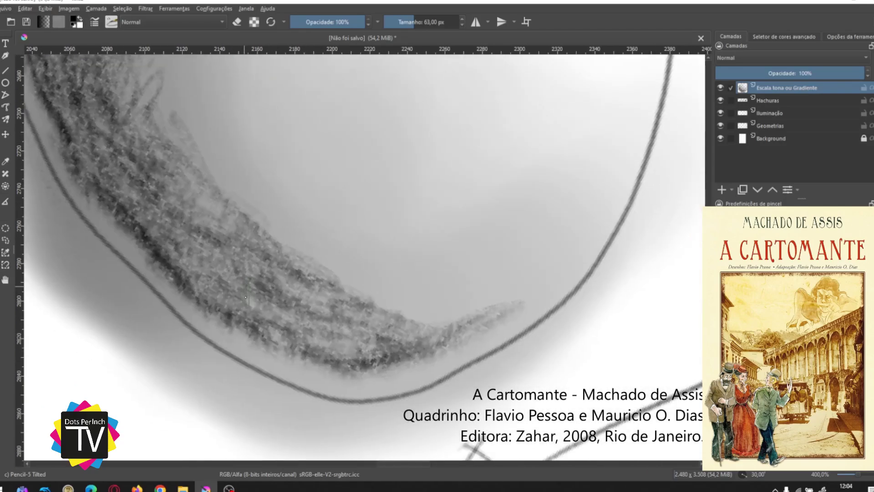
Extend the hatched shadow up the circle's lower-right edge, tapering it to a narrow tip at the outline.
drag(446, 364, 585, 257)
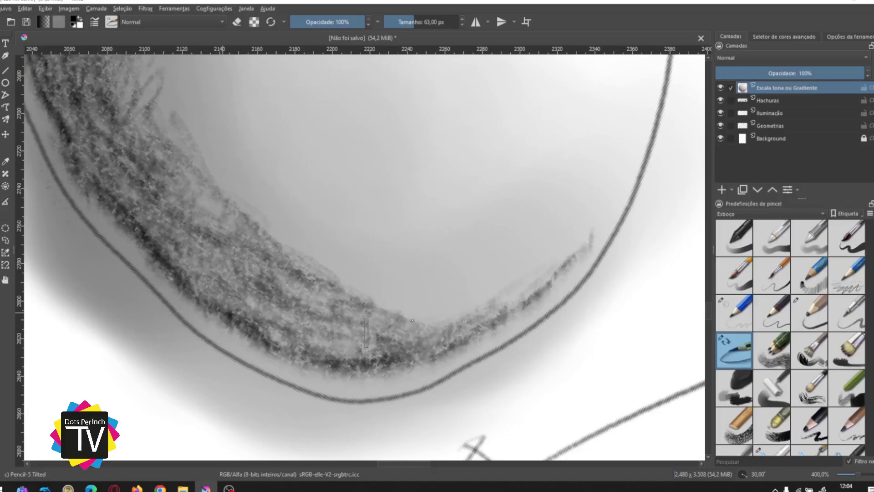
mouse_move(366, 333)
mouse_down()
mouse_move(382, 313)
mouse_move(433, 319)
mouse_move(488, 287)
mouse_up()
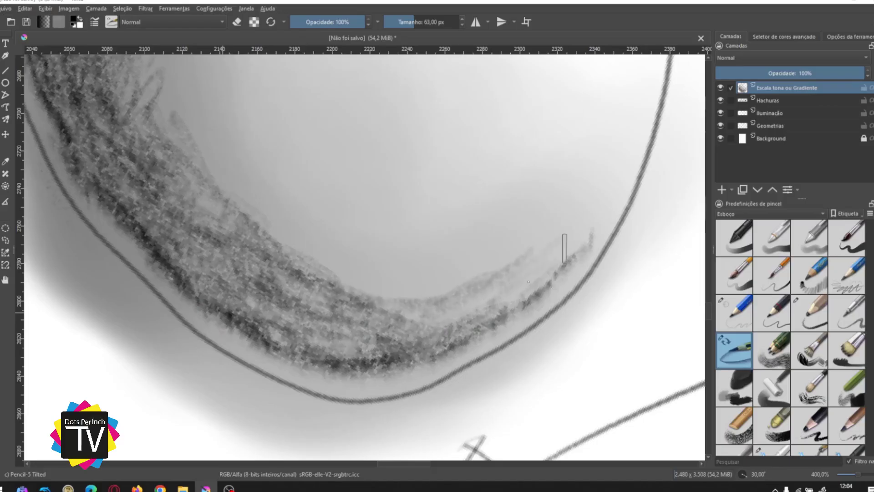
drag(564, 248, 476, 288)
mouse_move(417, 314)
mouse_down()
mouse_move(543, 273)
mouse_move(633, 177)
mouse_move(550, 280)
mouse_move(489, 331)
mouse_up()
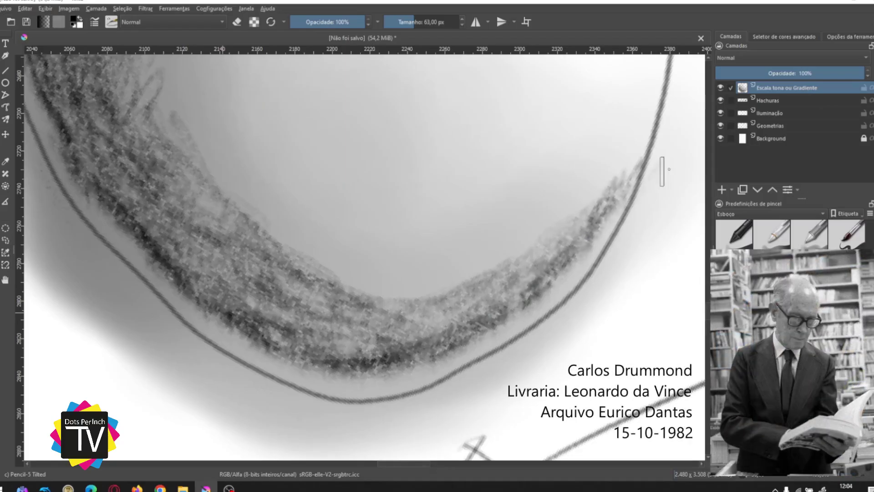
drag(599, 207, 588, 231)
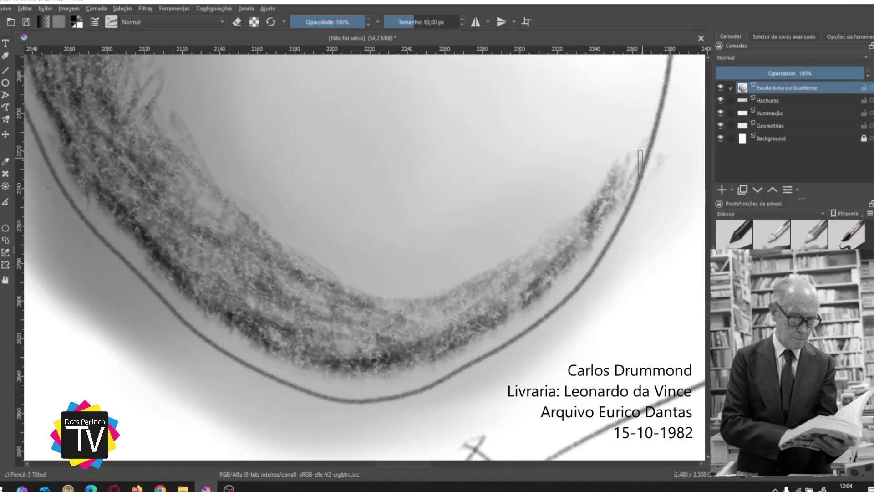
Reinforce the hatched shadow along the circle's bottom and lower-right edge with more tilted-pencil strokes.
drag(560, 260, 440, 364)
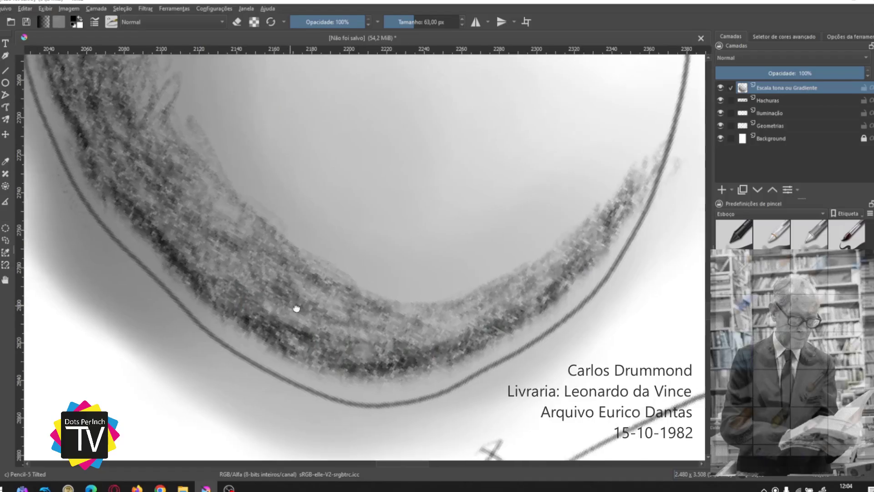
drag(296, 306, 437, 356)
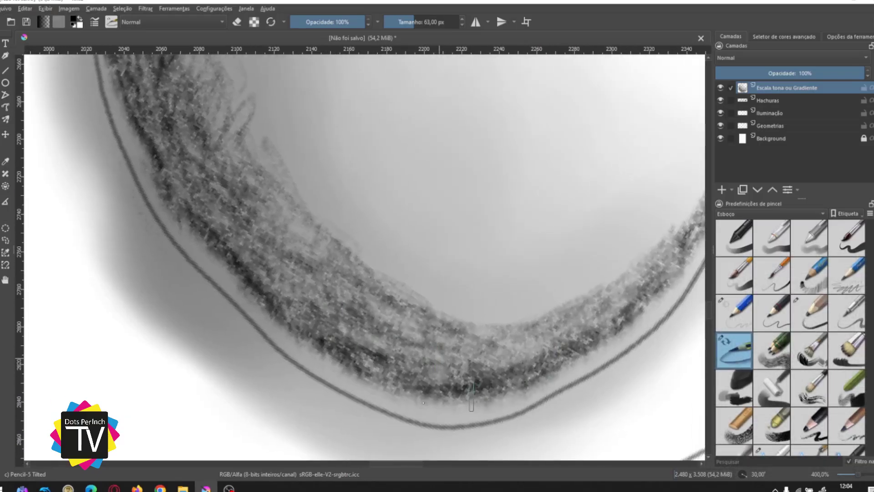
drag(572, 265, 460, 369)
Smooth the hatched shadow band with the Blender Basic brush, from the circle's left side around the bottom to the lower right.
key(ctrl+minus)
key(ctrl+minus)
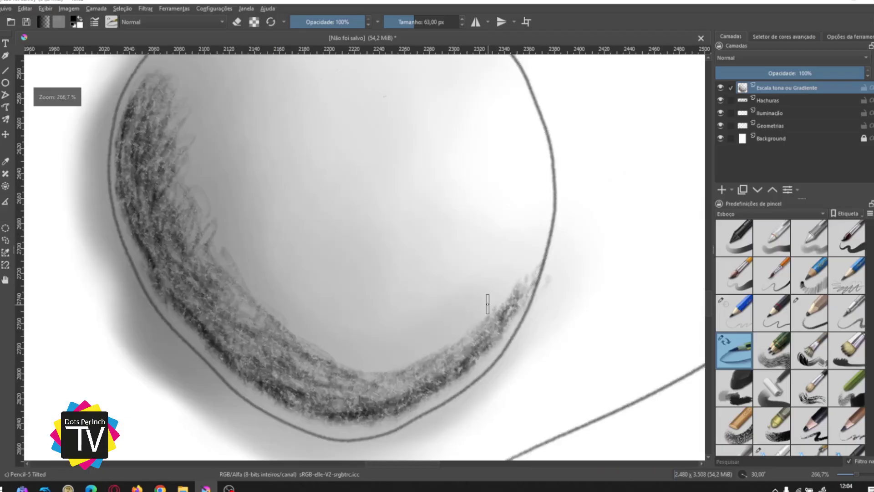
drag(357, 229, 410, 260)
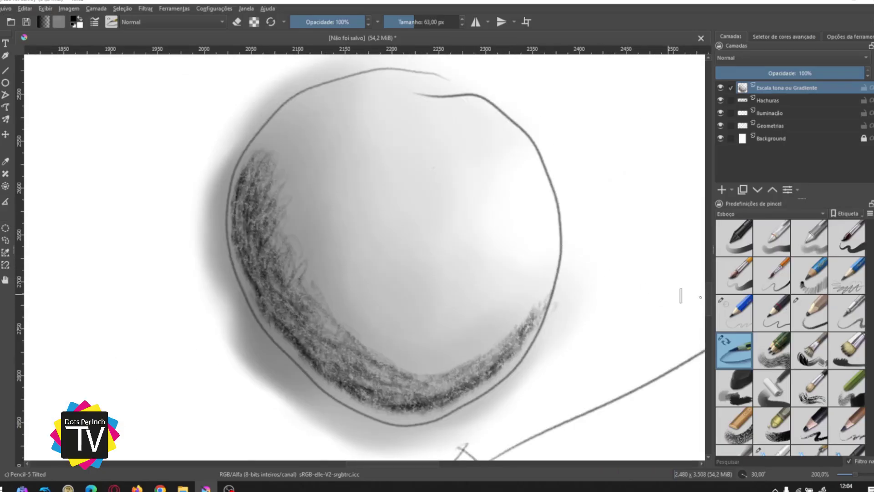
scroll(842, 364, down, 3)
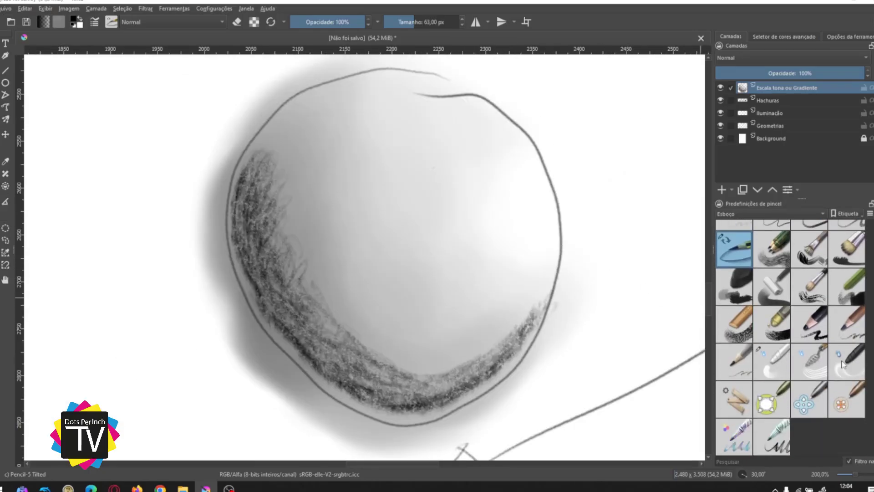
click(779, 360)
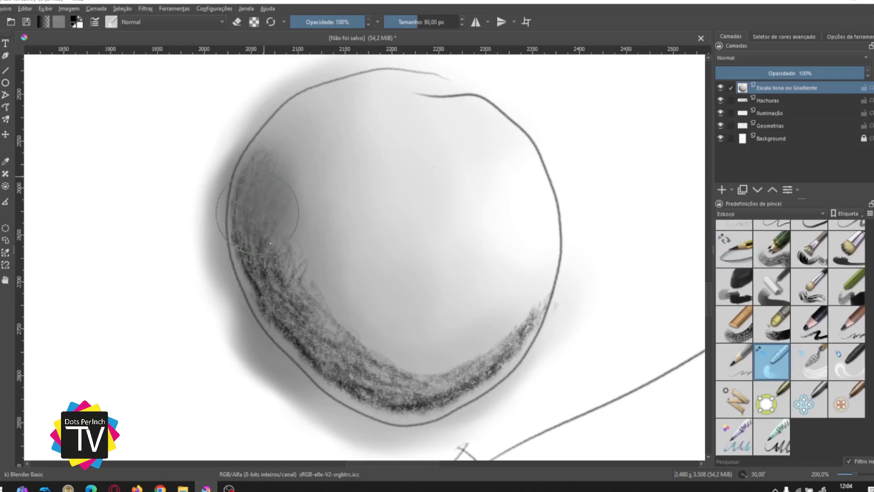
mouse_move(270, 243)
mouse_down()
mouse_move(259, 204)
mouse_move(256, 246)
mouse_up()
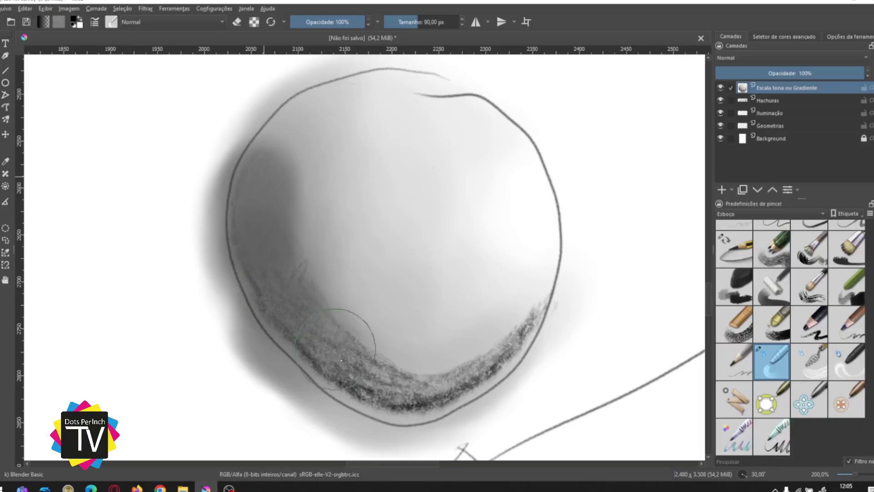
mouse_move(341, 360)
mouse_down()
mouse_move(460, 364)
mouse_move(520, 321)
mouse_move(526, 338)
mouse_move(462, 380)
mouse_move(381, 371)
mouse_up()
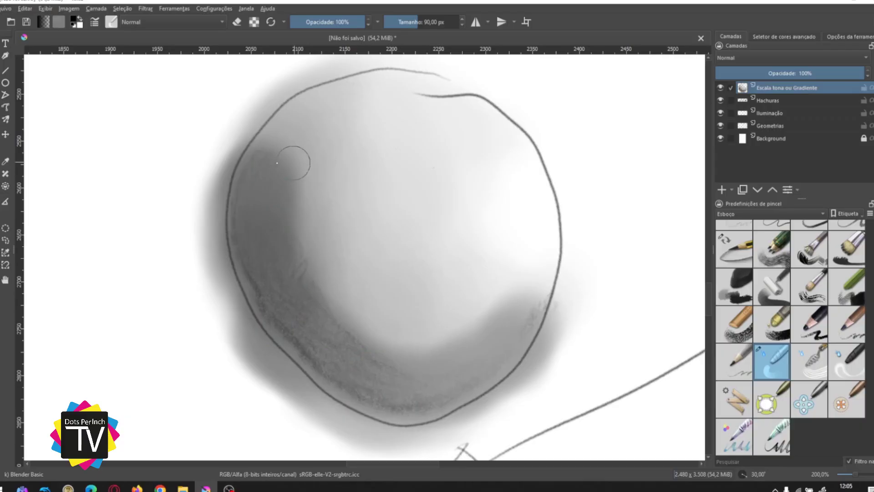
Blend away the remaining pencil texture and spread the shadow softly inward and up both sides of the circle.
drag(259, 210, 254, 234)
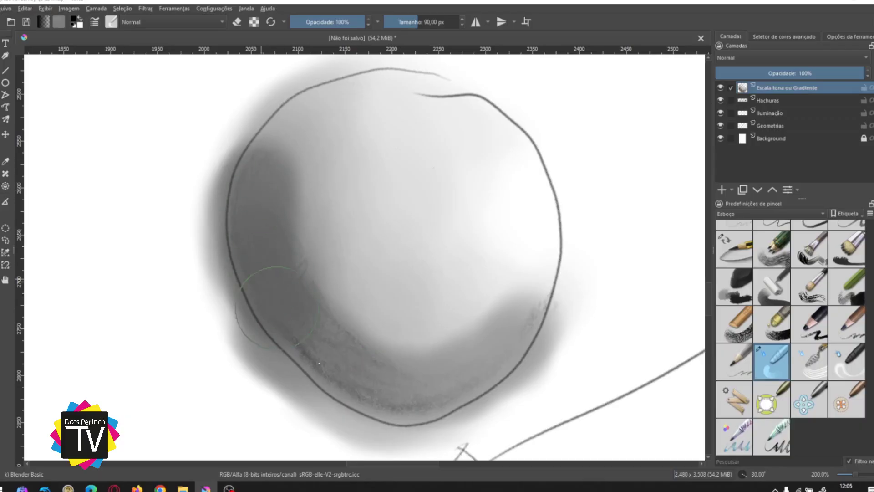
mouse_move(365, 382)
mouse_down()
mouse_move(433, 371)
mouse_move(540, 302)
mouse_move(533, 317)
mouse_move(410, 394)
mouse_move(356, 327)
mouse_up()
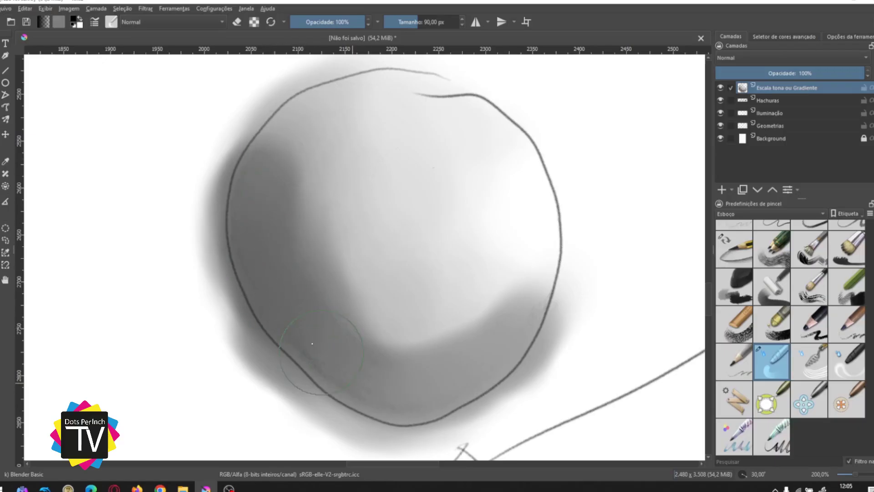
mouse_move(439, 351)
mouse_down()
mouse_move(547, 260)
mouse_move(475, 344)
mouse_move(458, 348)
mouse_move(308, 309)
mouse_move(468, 345)
mouse_move(441, 355)
mouse_move(374, 310)
mouse_up()
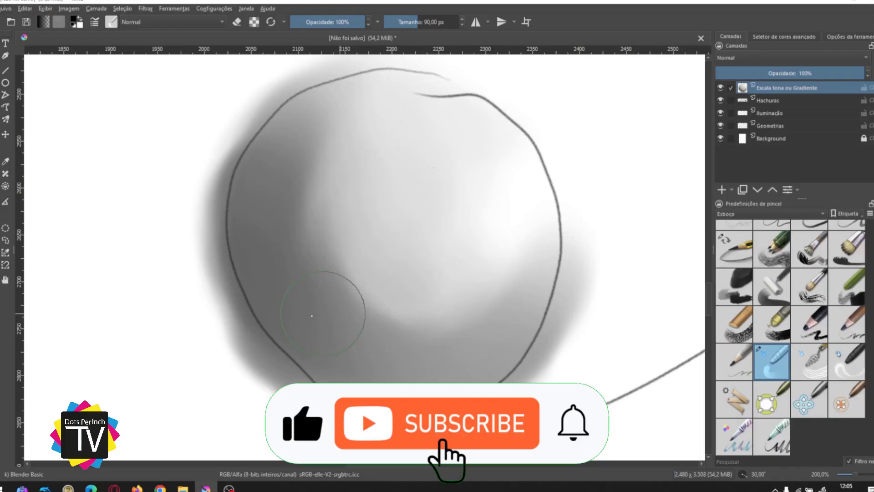
Erase the shading outside the circle's left outline with the Eraser Circle brush at 50 px.
scroll(530, 237, left, 1)
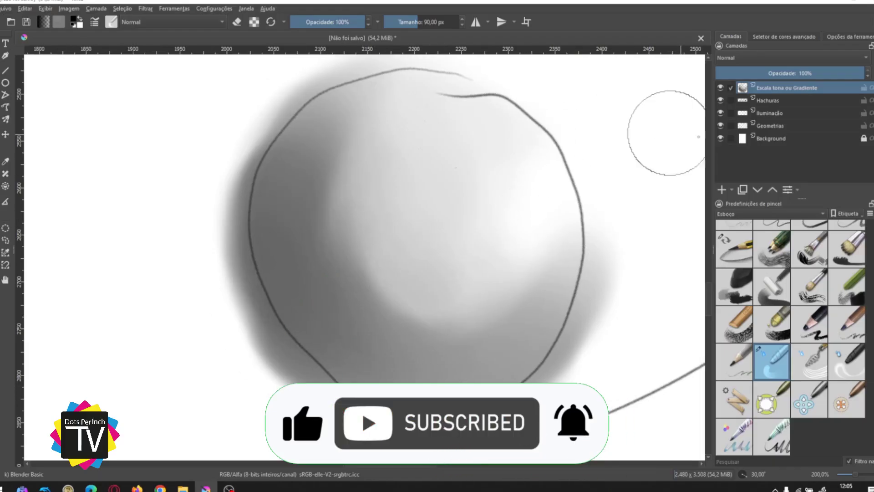
scroll(790, 337, up, 4)
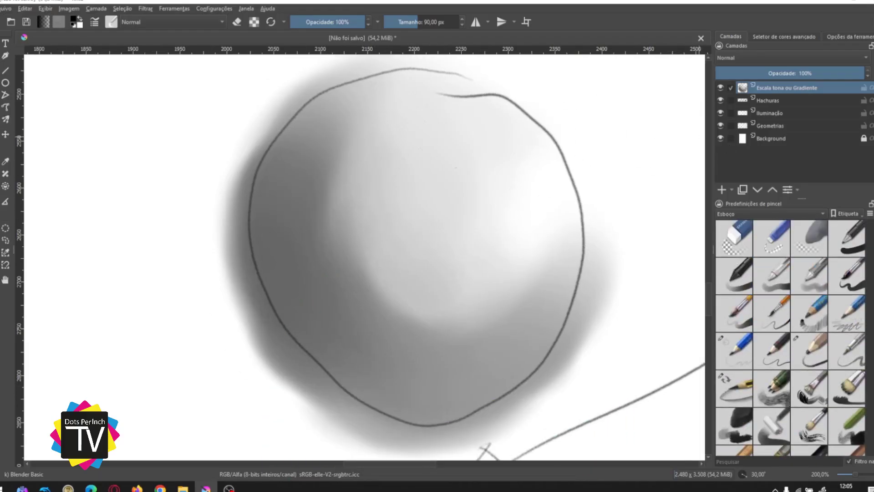
click(725, 244)
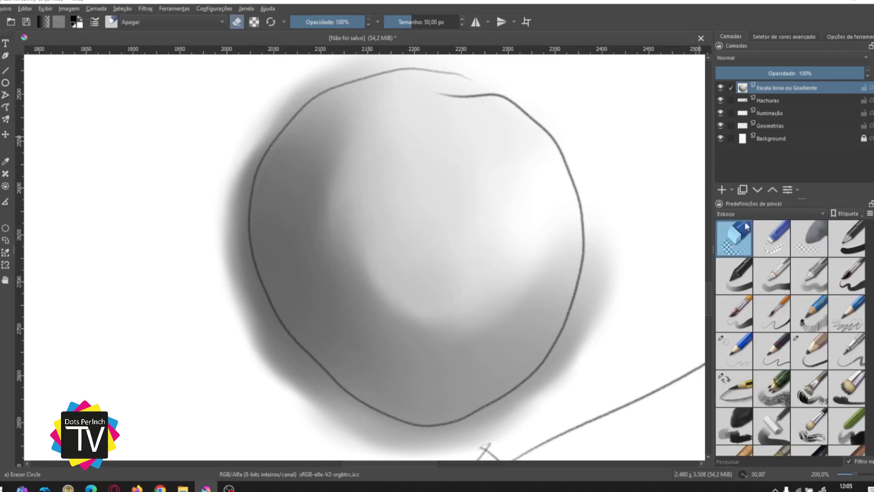
drag(437, 209, 512, 323)
mouse_move(408, 177)
mouse_down()
mouse_move(505, 166)
mouse_move(446, 169)
mouse_move(361, 204)
mouse_move(446, 154)
mouse_move(364, 201)
mouse_move(319, 259)
mouse_move(351, 216)
mouse_move(318, 269)
mouse_move(293, 351)
mouse_move(308, 316)
mouse_move(313, 373)
mouse_move(285, 237)
mouse_up()
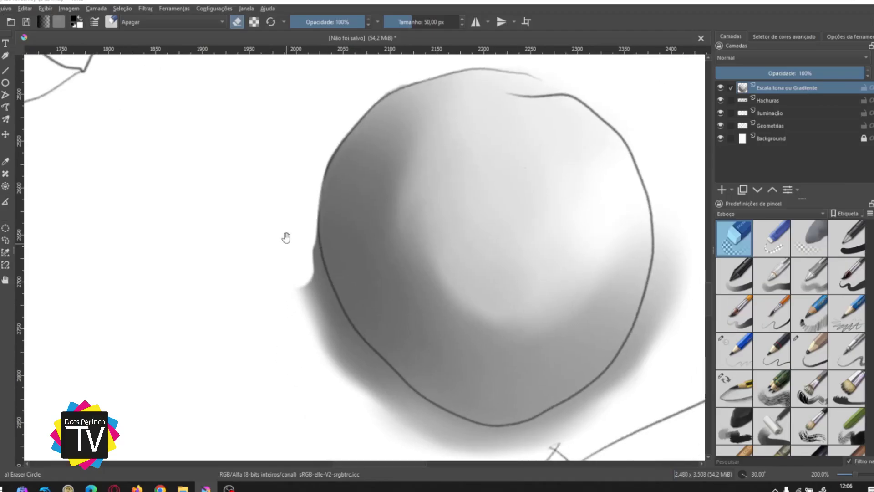
drag(322, 184, 339, 164)
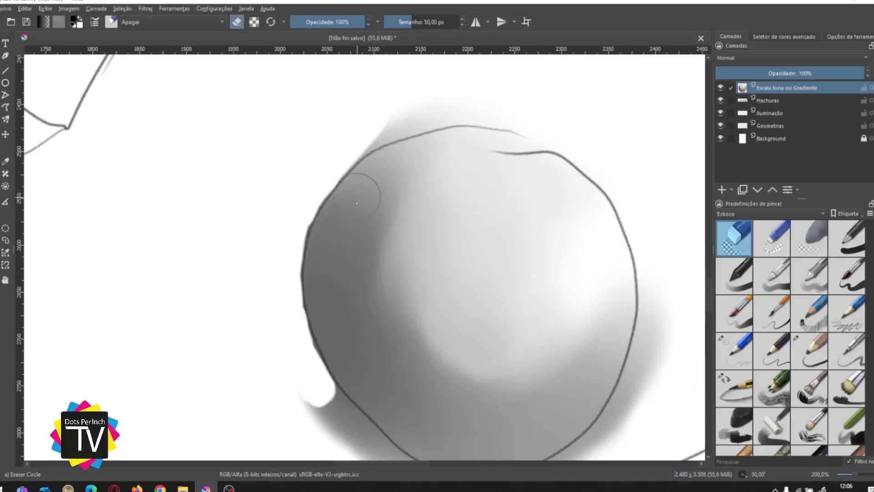
Erase the shading outside the outline beside the gap where its ends meet, undoing the stroke that cuts inside the circle.
key(4)
key(4)
key(4)
key(4)
drag(386, 183, 426, 353)
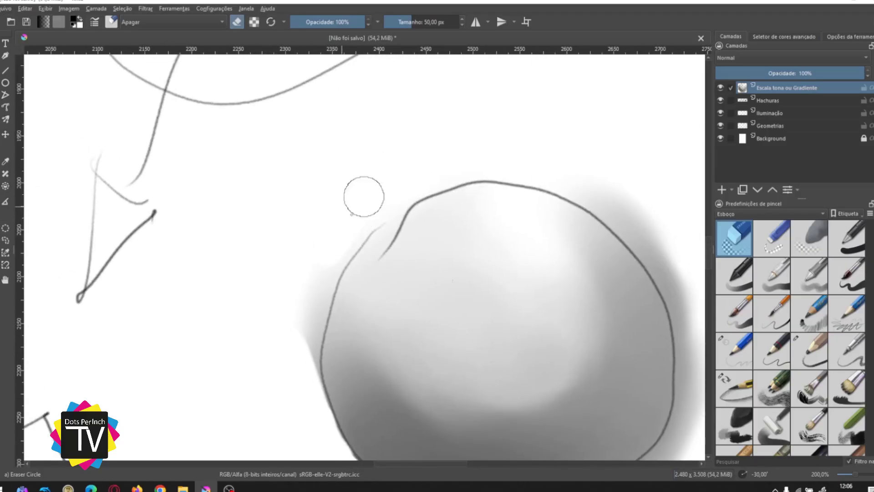
mouse_move(364, 196)
mouse_down()
mouse_move(298, 305)
mouse_move(289, 337)
mouse_move(303, 381)
mouse_move(318, 257)
mouse_move(364, 176)
mouse_move(306, 321)
mouse_up()
drag(341, 238, 296, 375)
drag(316, 294, 304, 363)
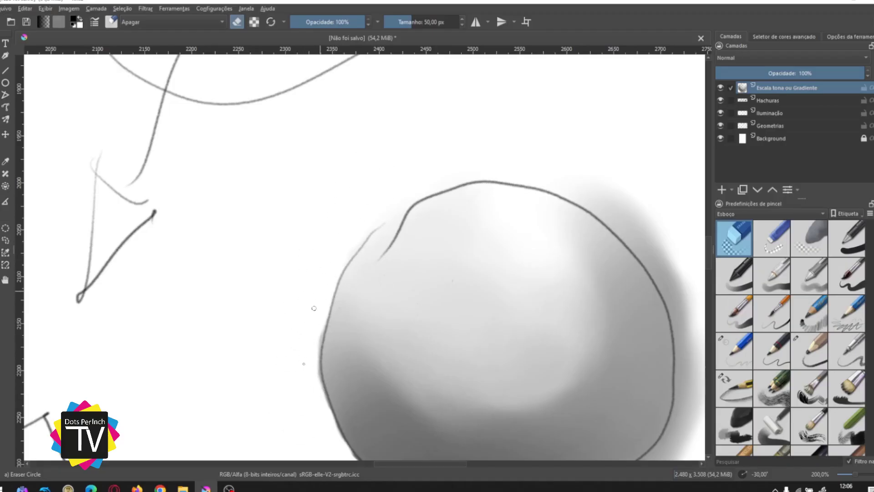
drag(323, 307, 309, 409)
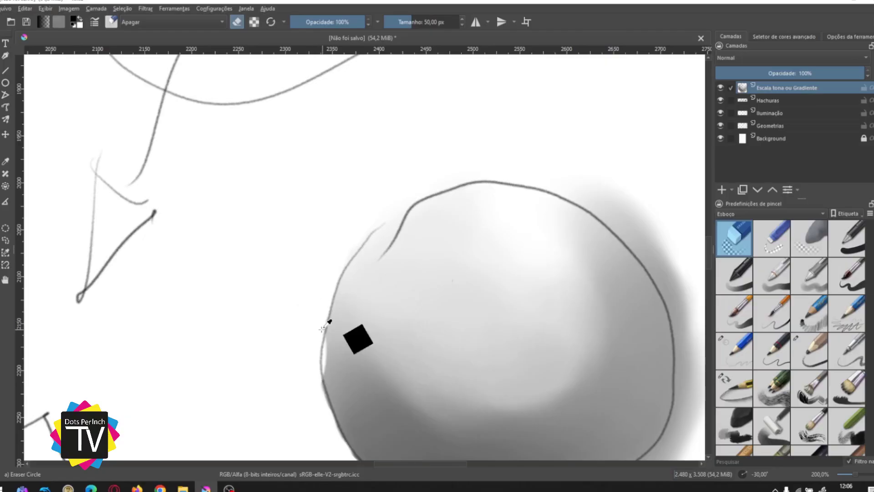
key(ctrl+z)
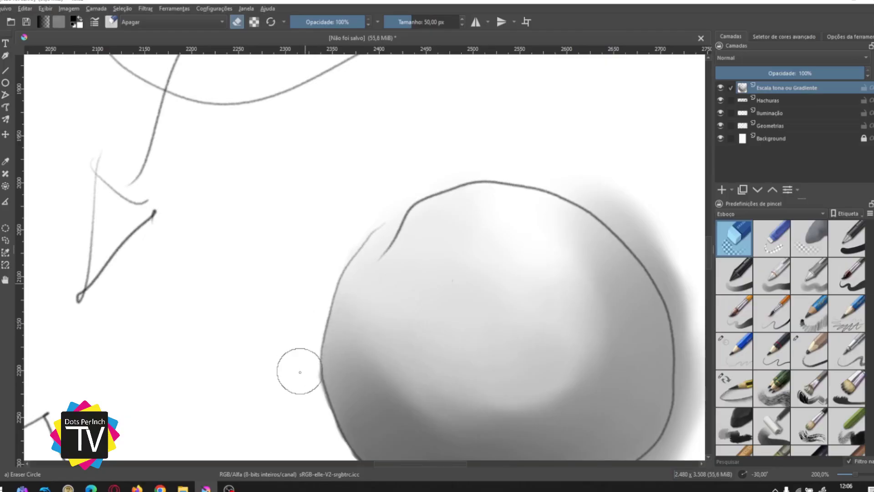
Erase the wide soft shadow outside the circle's right side, undoing the stroke that bites into the shading.
drag(505, 257, 263, 273)
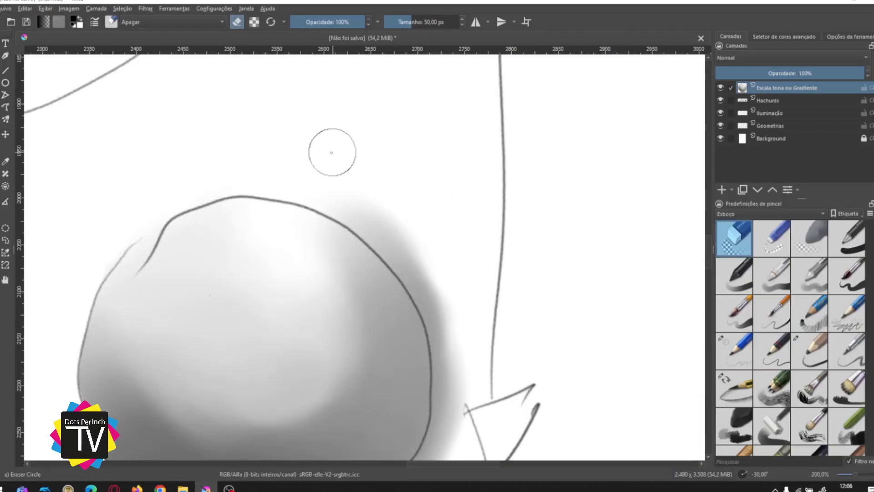
mouse_move(346, 185)
mouse_down()
mouse_move(312, 184)
mouse_move(364, 201)
mouse_move(433, 289)
mouse_up()
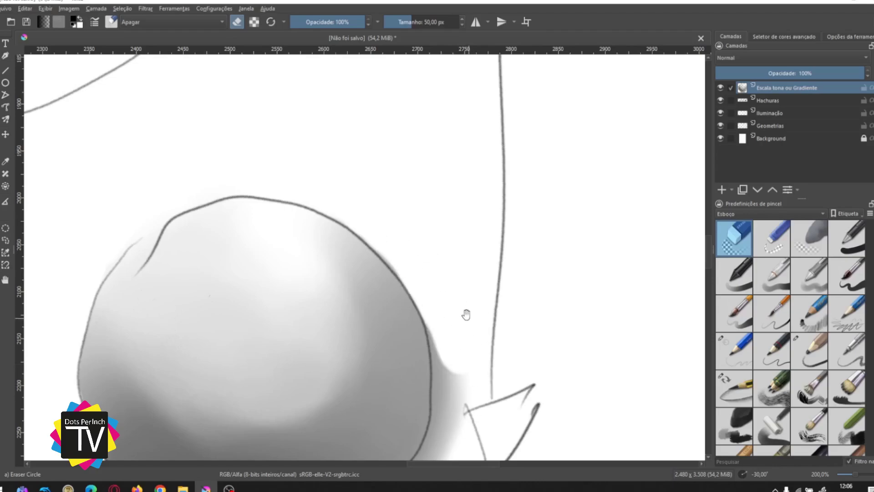
mouse_move(466, 312)
mouse_down()
mouse_move(445, 290)
mouse_move(421, 224)
mouse_up()
drag(418, 174, 424, 112)
mouse_move(433, 151)
mouse_down()
mouse_move(427, 190)
mouse_move(412, 163)
mouse_move(417, 313)
mouse_up()
drag(449, 272, 460, 253)
drag(449, 181, 421, 153)
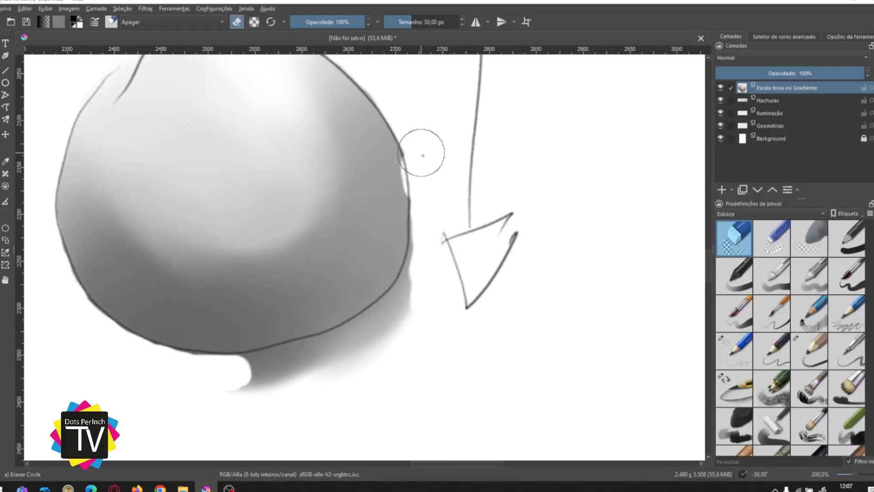
key(ctrl+z)
Clean the leftover shading tight against the circle's right outline with the eraser at 15 px.
key(ctrl+plus)
key(ctrl+plus)
key(ctrl+plus)
drag(521, 111, 426, 285)
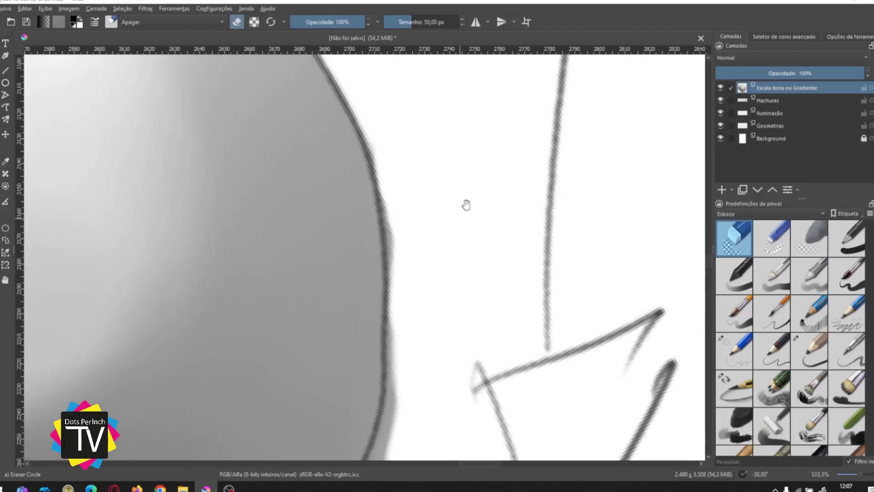
drag(466, 205, 432, 268)
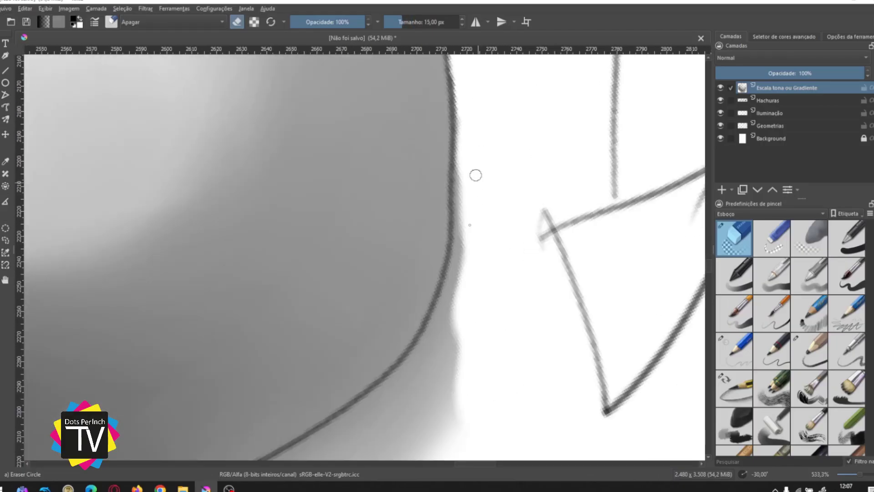
mouse_move(475, 175)
mouse_down()
mouse_move(452, 297)
mouse_move(466, 309)
mouse_move(449, 444)
mouse_move(541, 266)
mouse_move(532, 186)
mouse_move(512, 215)
mouse_move(480, 335)
mouse_move(561, 253)
mouse_up()
mouse_move(505, 314)
mouse_down()
mouse_move(585, 262)
mouse_move(541, 342)
mouse_move(641, 248)
mouse_move(447, 345)
mouse_move(531, 281)
mouse_move(332, 324)
mouse_move(328, 312)
mouse_move(449, 267)
mouse_move(441, 308)
mouse_move(553, 271)
mouse_move(620, 193)
mouse_move(505, 228)
mouse_move(552, 196)
mouse_move(336, 267)
mouse_move(355, 262)
mouse_up()
Enlarge the eraser to 20 px and trim the jagged leftover shading along the circle's lower-right outline.
key(])
key(4)
key(4)
key(4)
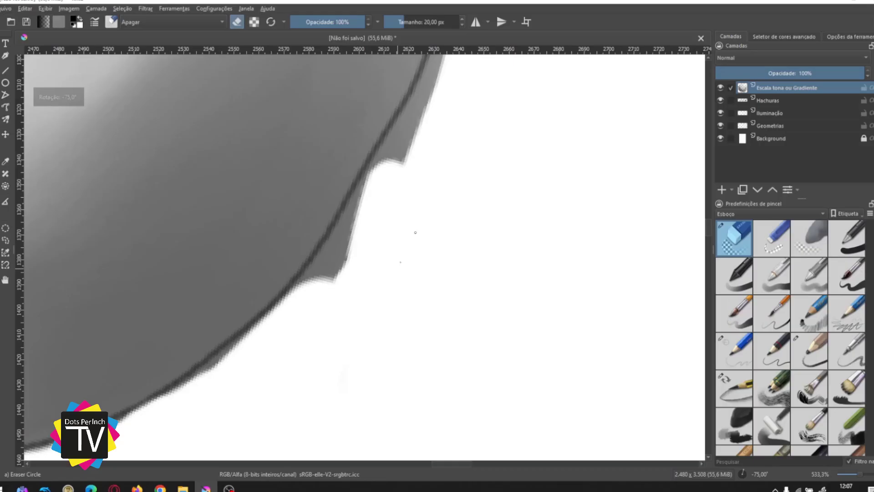
mouse_move(364, 294)
mouse_down()
mouse_move(366, 238)
mouse_move(328, 269)
mouse_move(311, 298)
mouse_move(406, 148)
mouse_up()
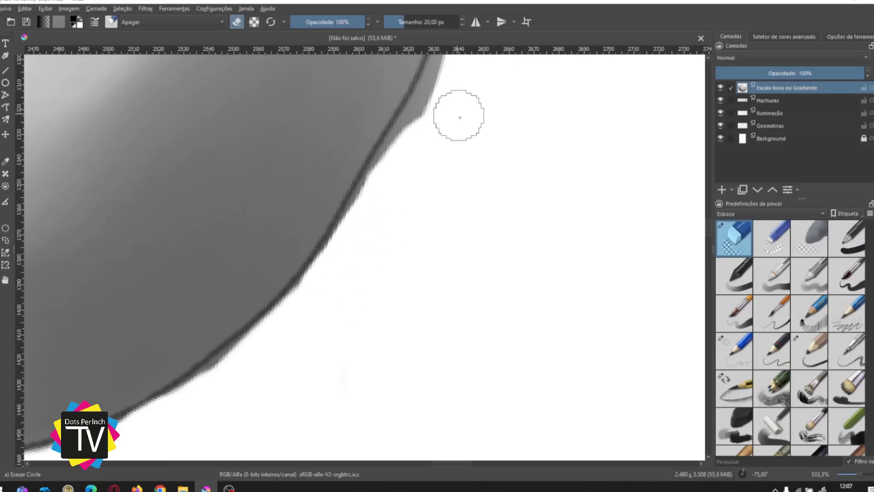
drag(455, 64, 414, 123)
Continue trimming the thin rim of shading further along the outline, undoing one misplaced eraser stroke.
drag(455, 87, 364, 268)
drag(389, 172, 385, 251)
key(ctrl+z)
drag(365, 315, 432, 204)
drag(349, 275, 376, 229)
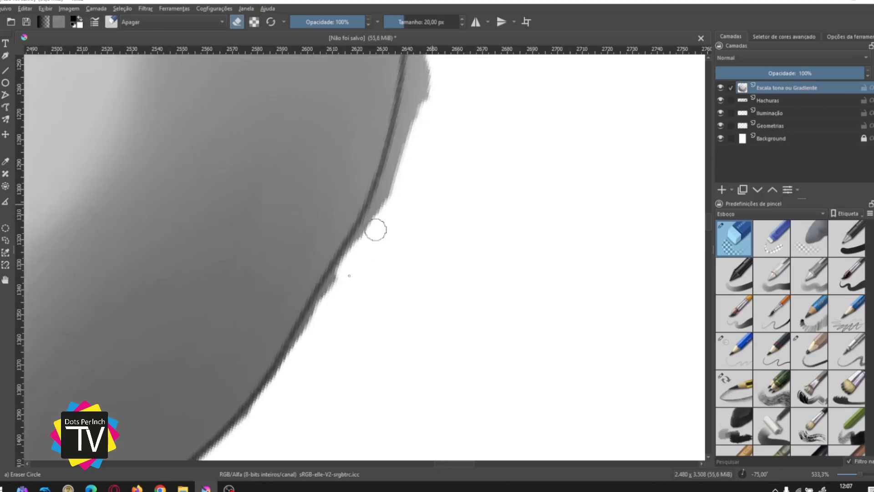
drag(333, 301, 303, 340)
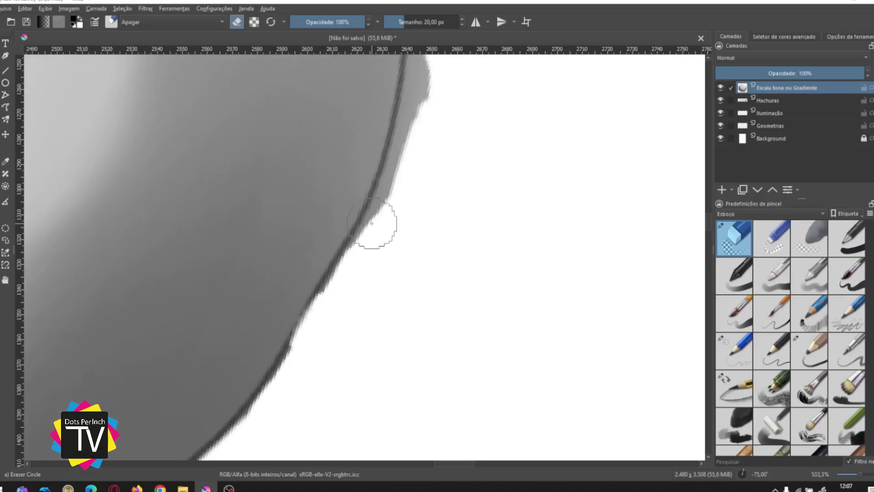
Erase the last bulge of shading outside the circle's right outline so the edge follows the drawn line.
drag(487, 179, 380, 331)
mouse_move(338, 216)
mouse_down()
mouse_move(318, 264)
mouse_move(322, 164)
mouse_up()
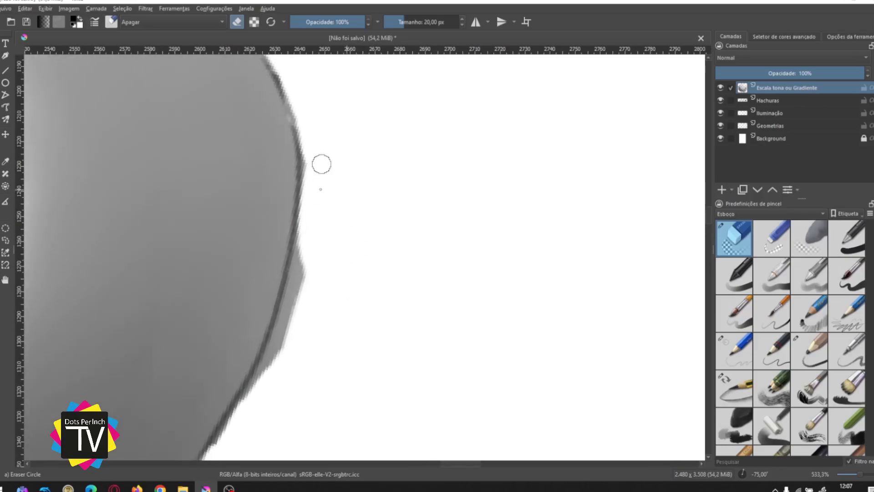
mouse_move(311, 266)
mouse_down()
mouse_move(309, 246)
mouse_move(297, 302)
mouse_move(307, 246)
mouse_move(273, 369)
mouse_up()
mouse_move(339, 344)
mouse_down()
mouse_move(390, 308)
mouse_move(447, 346)
mouse_up()
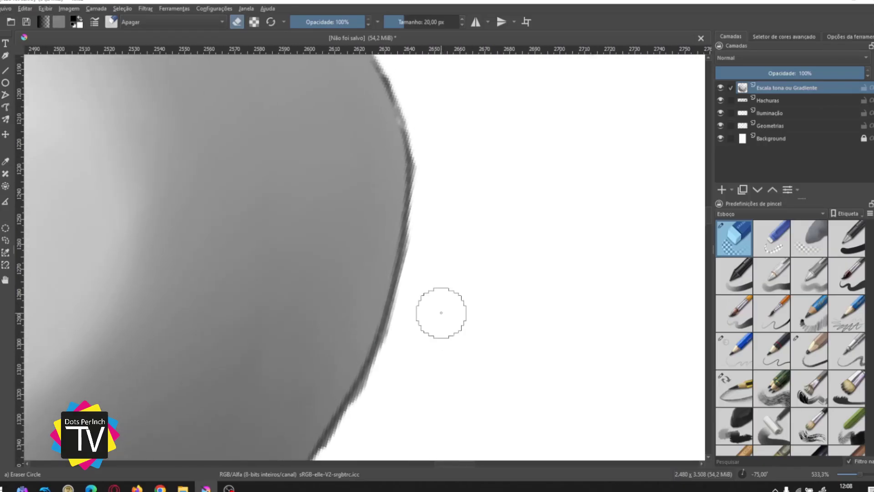
Add a paint layer directly below the sphere's shading layer and name it "Sombra projetada".
key(5)
scroll(333, 382, down, 4)
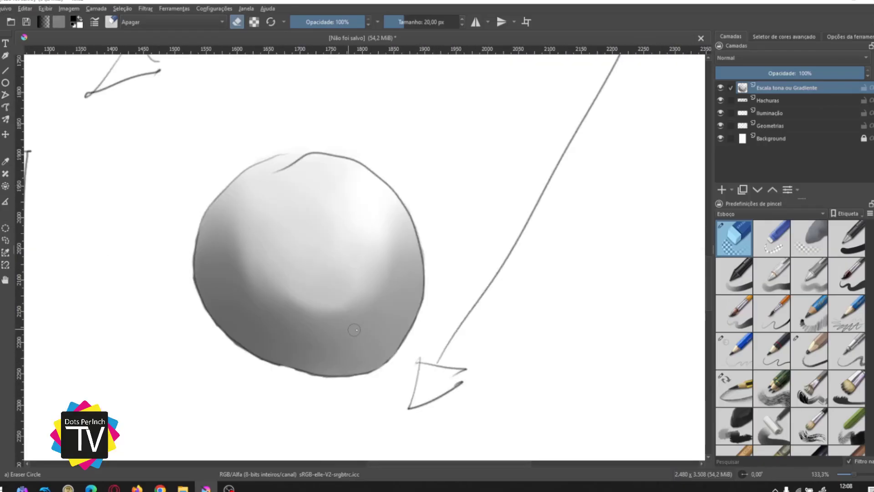
drag(352, 272, 435, 288)
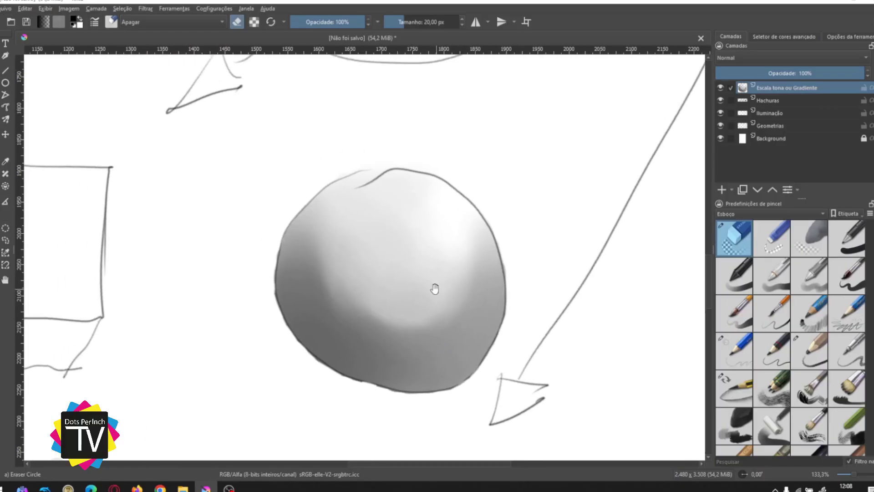
click(721, 189)
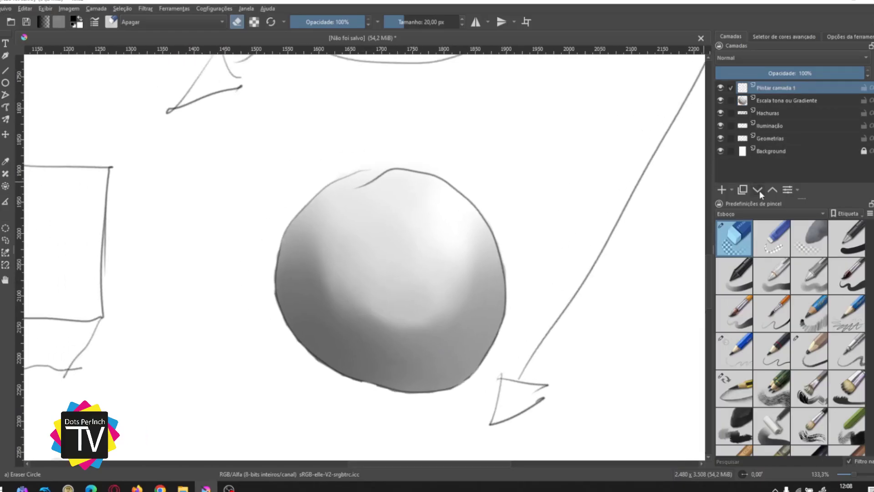
click(757, 189)
double_click(778, 104)
text(Sombra pro)
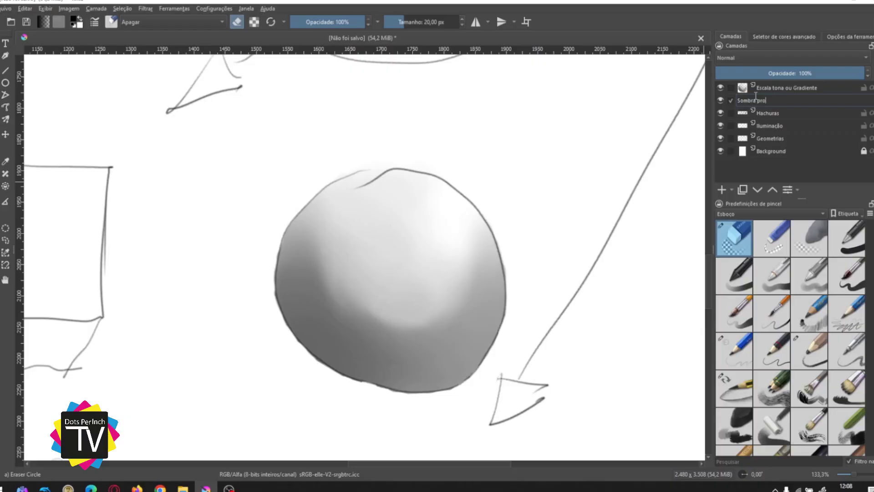
text(jetada)
key(Return)
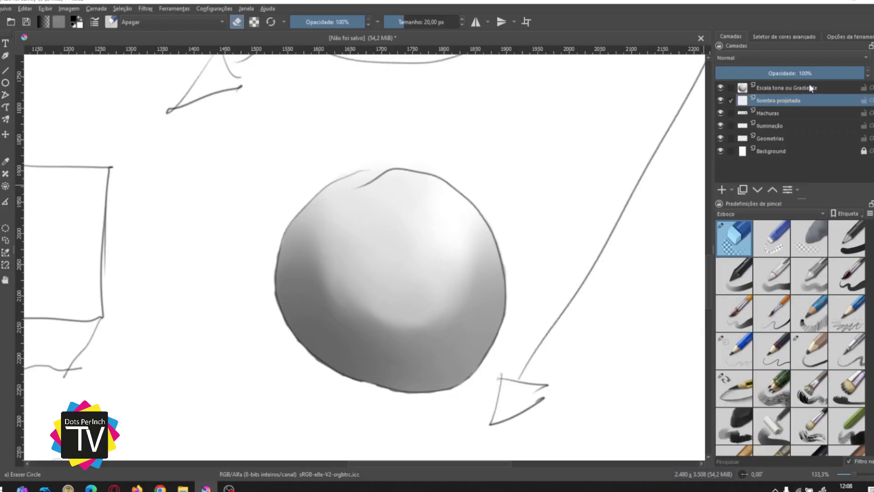
Sketch a slanted four-sided tabletop outline under the sphere with Pencil 2b at 100% opacity.
scroll(516, 263, right, 2)
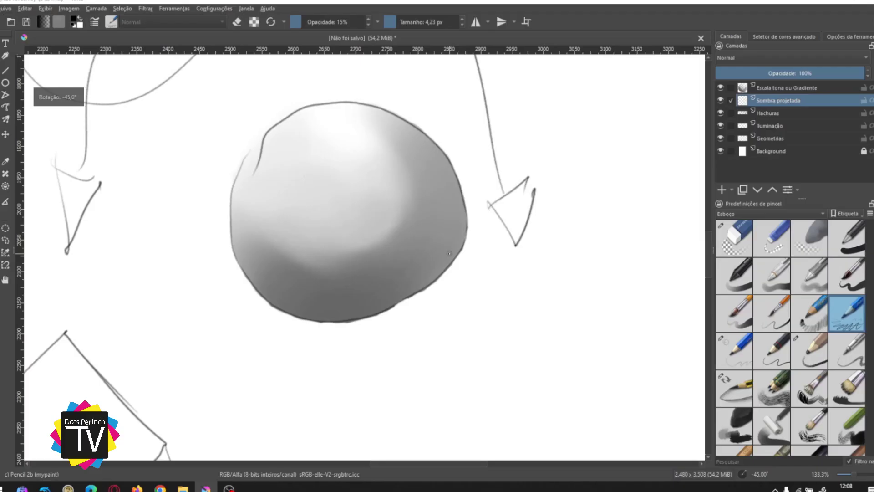
mouse_move(429, 238)
mouse_down()
mouse_move(405, 261)
mouse_move(382, 248)
mouse_move(395, 227)
mouse_up()
key(ctrl+minus)
key(ctrl+minus)
drag(338, 21, 368, 21)
drag(296, 297, 452, 151)
mouse_move(457, 233)
mouse_down()
mouse_move(459, 246)
mouse_move(503, 254)
mouse_up()
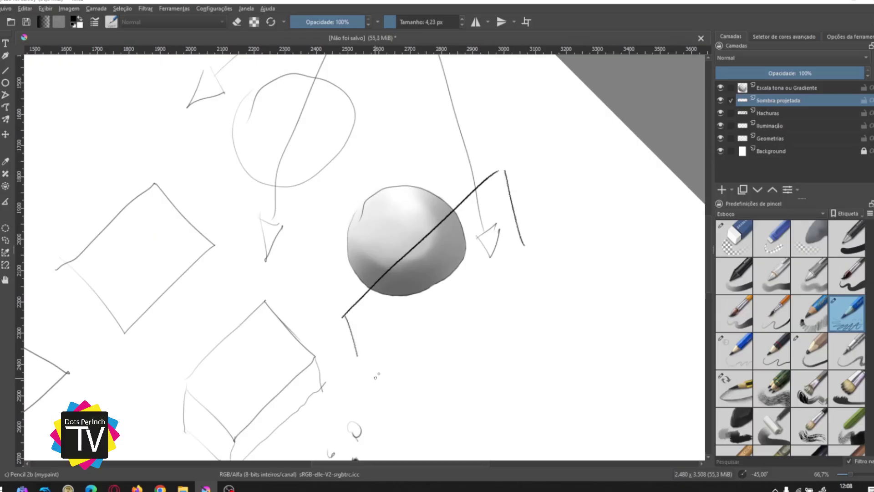
drag(375, 376, 534, 219)
key(5)
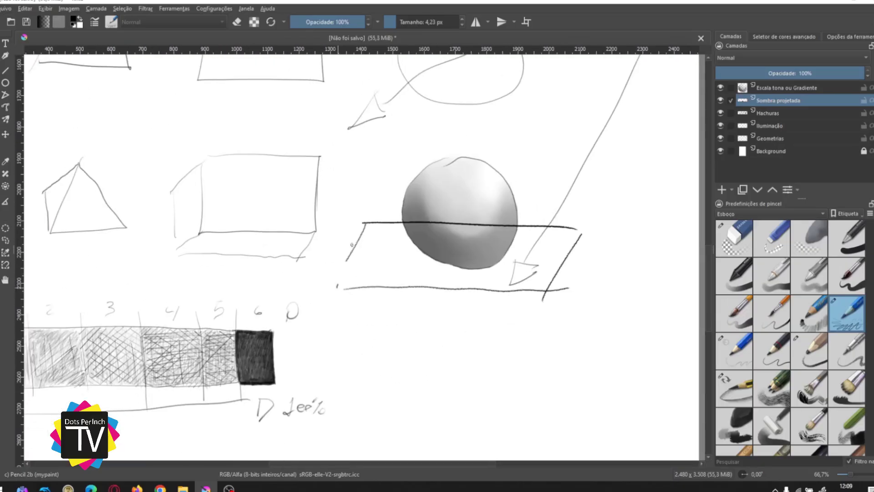
Draw short vertical edges down from the tabletop's corners and erase the line overshooting its front-right corner.
drag(548, 292, 547, 324)
drag(584, 232, 585, 269)
key(e)
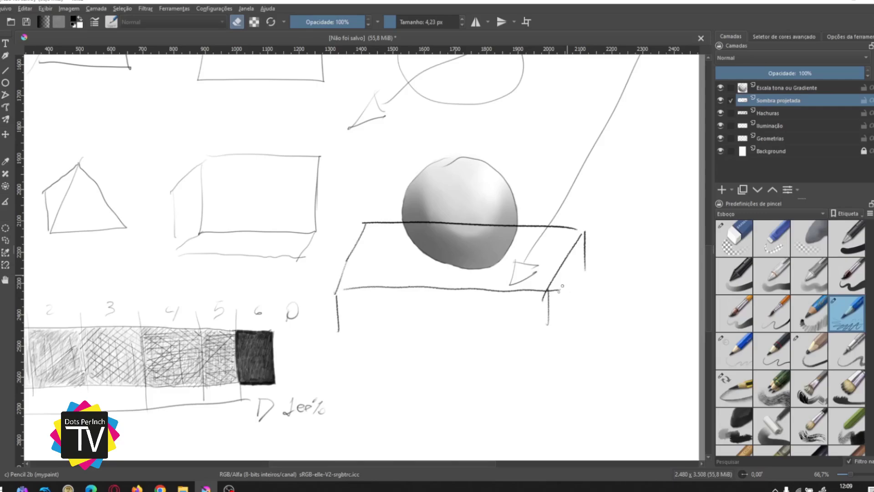
drag(588, 219, 564, 240)
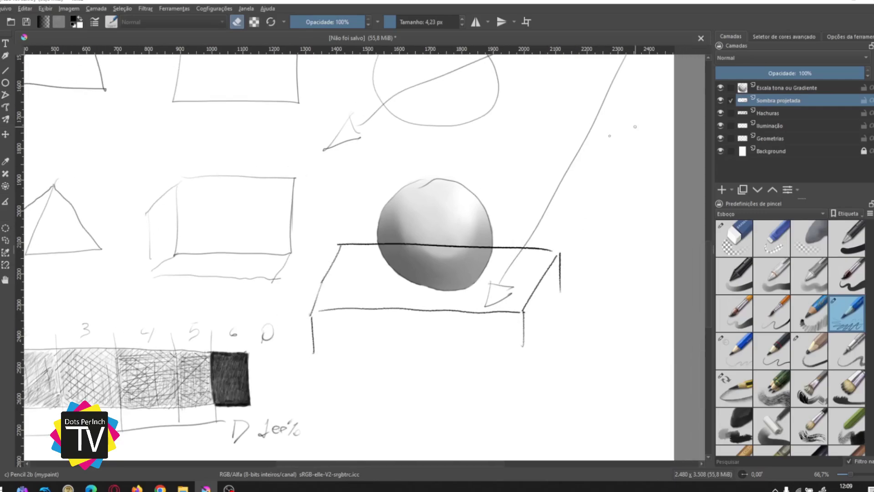
Erase the tabletop's back line where it crosses the sphere, using the pencil in eraser mode at 11 px.
drag(506, 166, 461, 254)
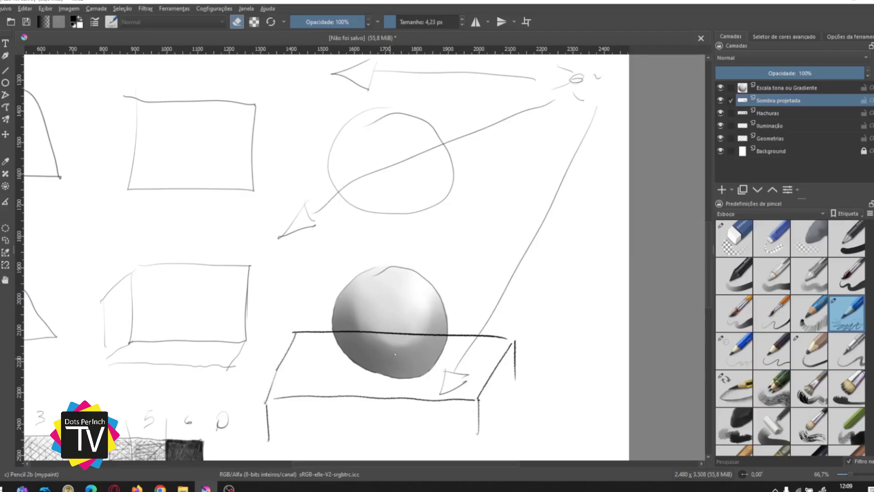
drag(398, 345, 425, 314)
scroll(446, 312, up, 3)
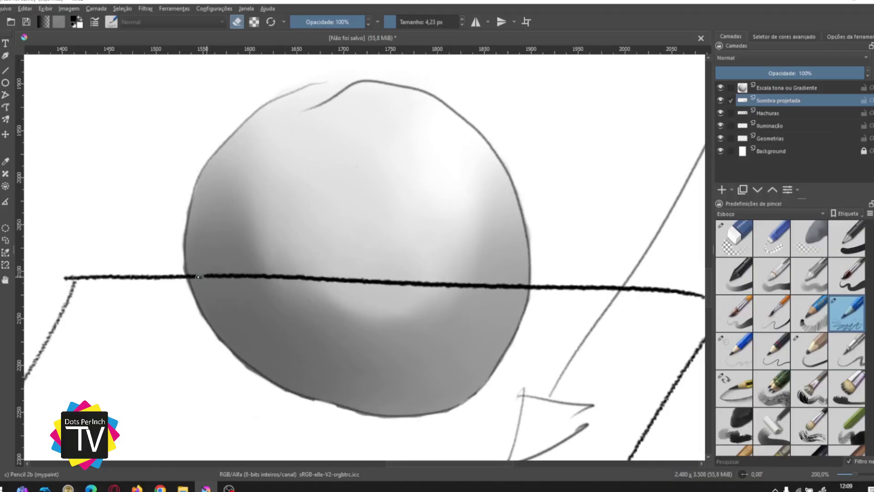
mouse_move(191, 276)
mouse_down()
mouse_move(519, 288)
mouse_move(413, 283)
mouse_up()
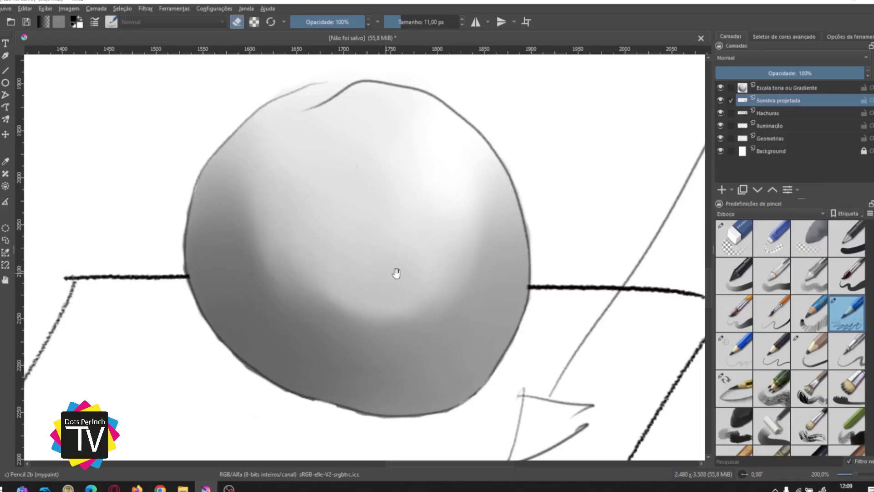
mouse_move(396, 273)
mouse_down()
mouse_move(449, 186)
mouse_move(487, 197)
mouse_move(472, 204)
mouse_up()
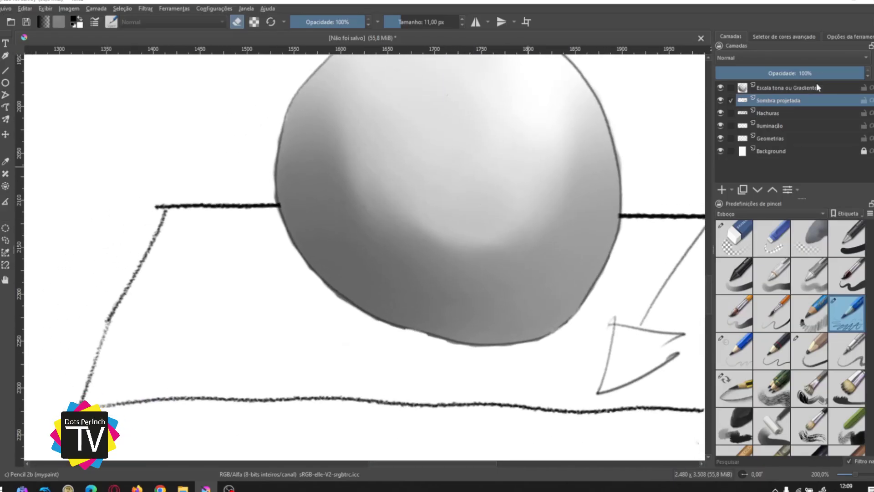
Try out several pencil presets and undo a test scribble made with Pencil 2b beside the sphere.
click(817, 355)
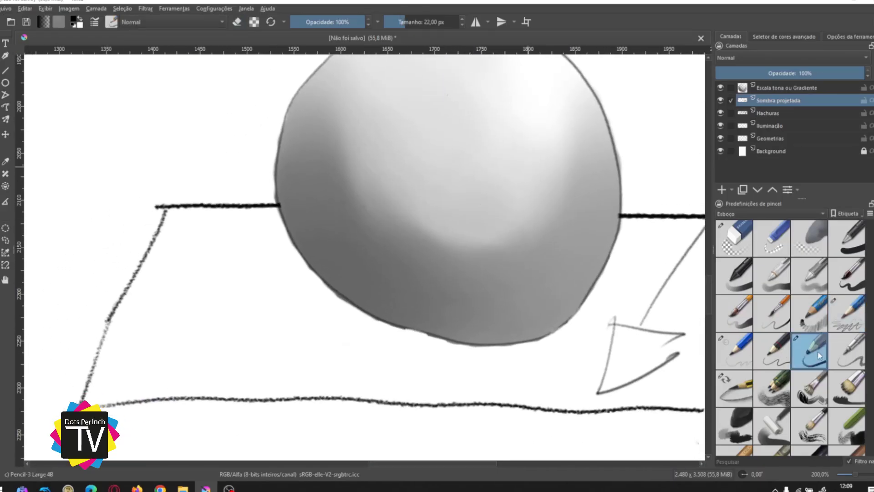
scroll(381, 359, up, 4)
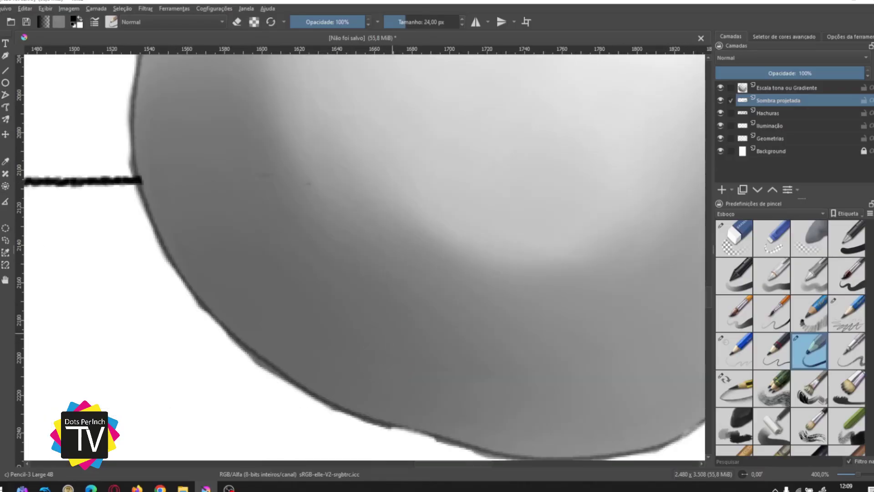
click(426, 216)
drag(451, 239, 539, 156)
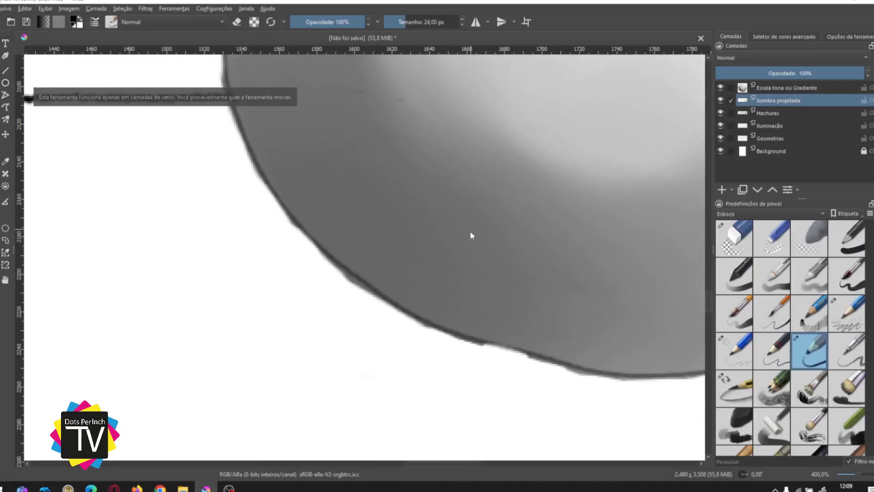
click(854, 316)
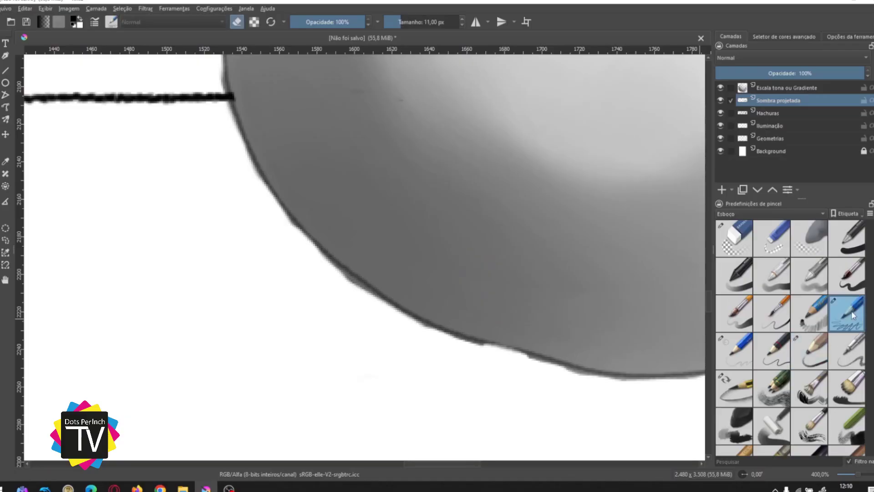
click(742, 353)
click(776, 350)
click(825, 350)
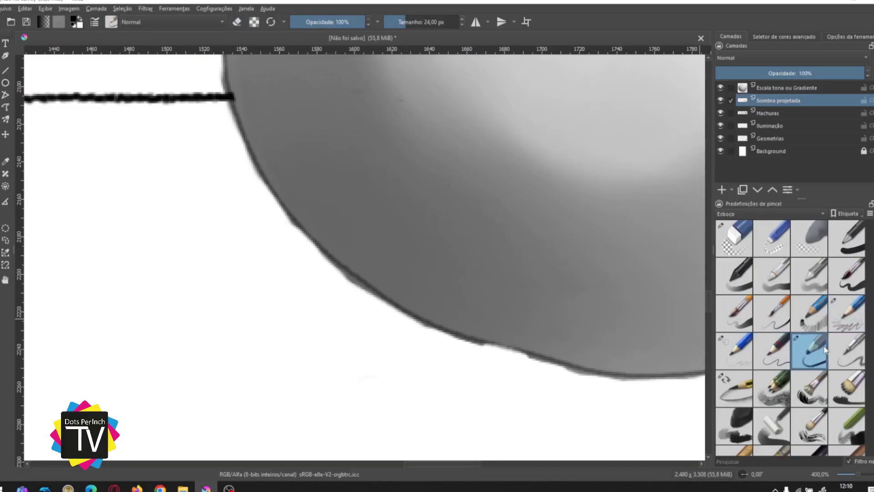
click(818, 321)
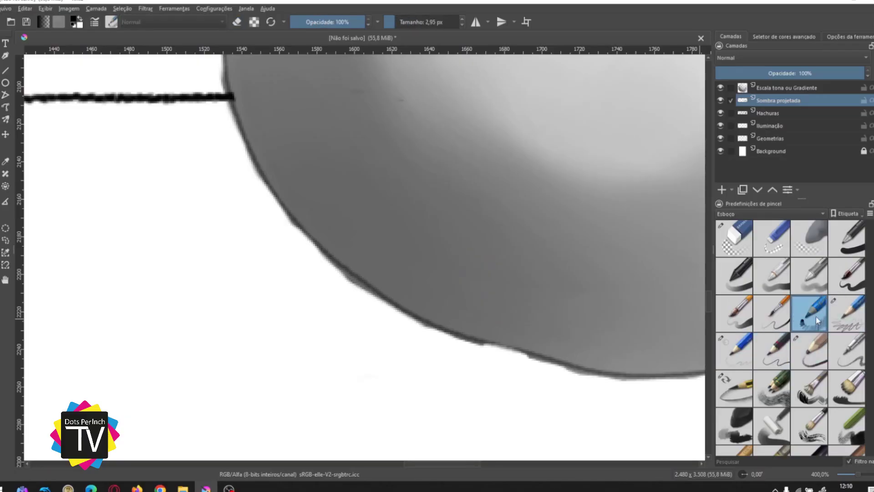
click(852, 312)
scroll(437, 357, down, 2)
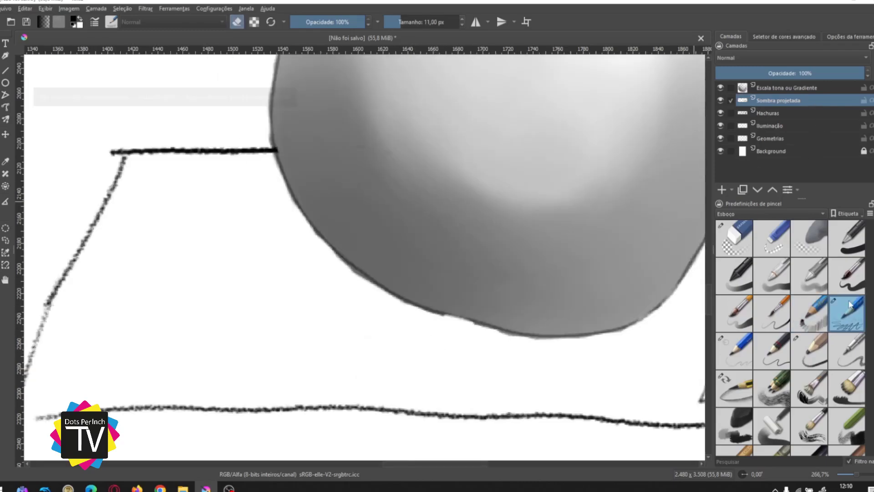
drag(214, 282, 246, 314)
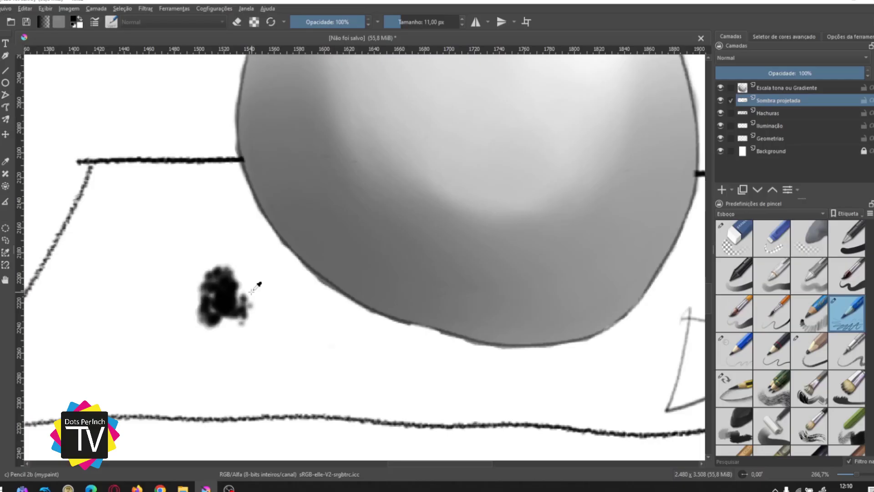
key(ctrl+z)
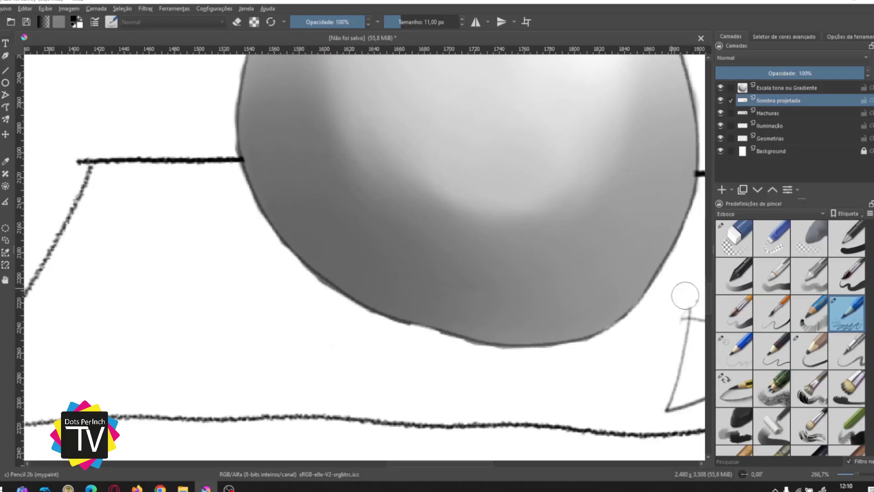
Switch back and forth between the Eraser Circle preset and the pencil preset used before it.
click(737, 237)
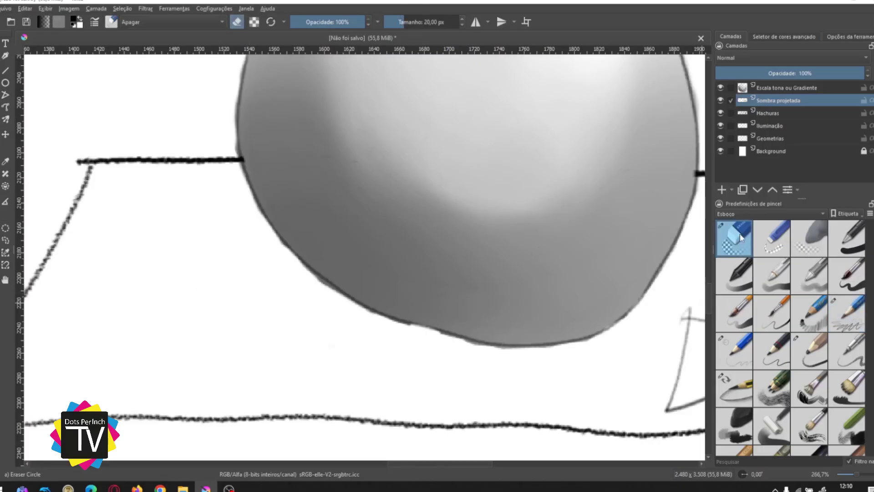
click(831, 326)
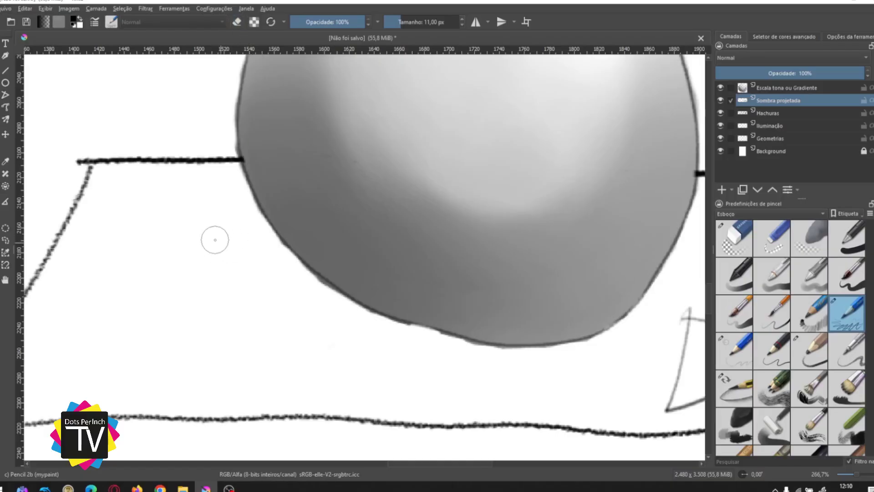
key(slash)
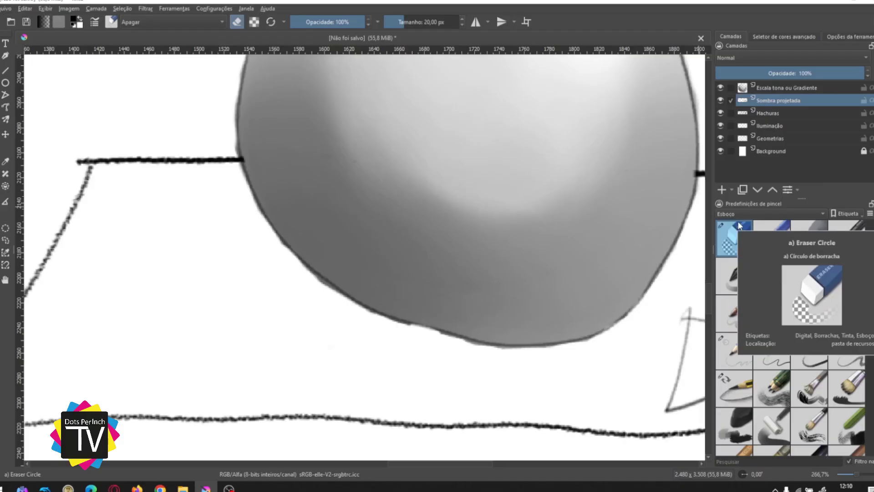
click(849, 324)
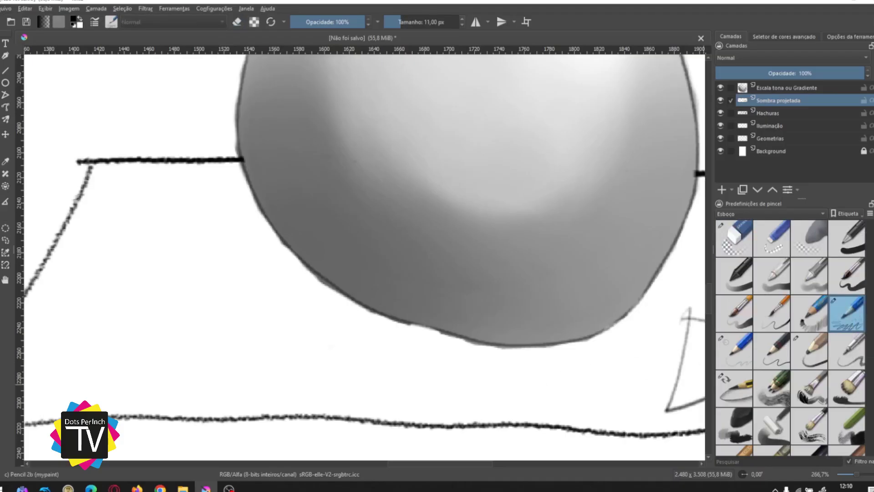
key(slash)
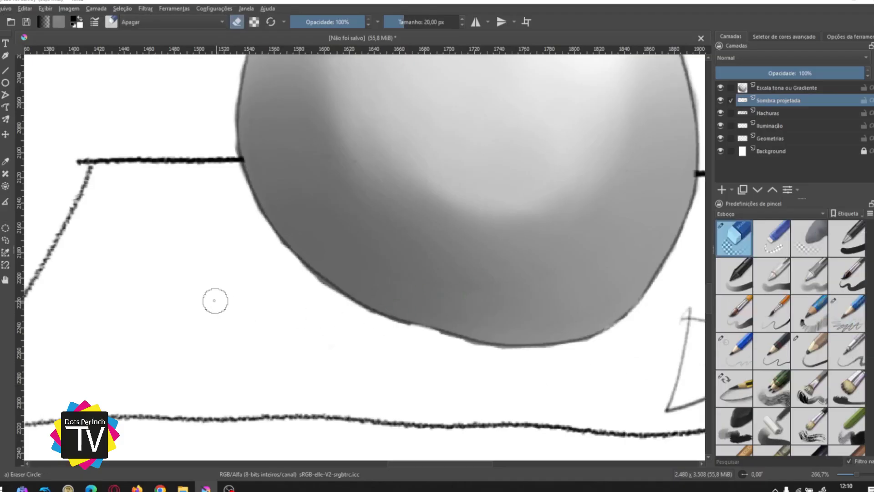
key(slash)
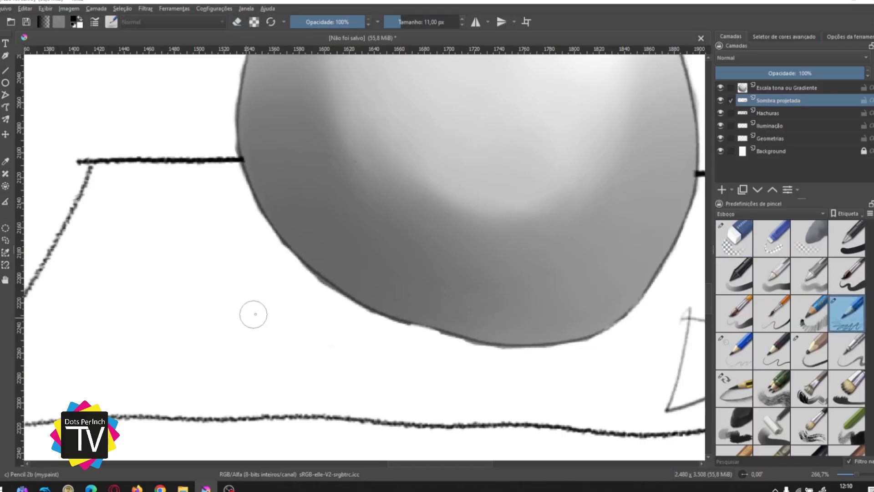
click(777, 360)
key(slash)
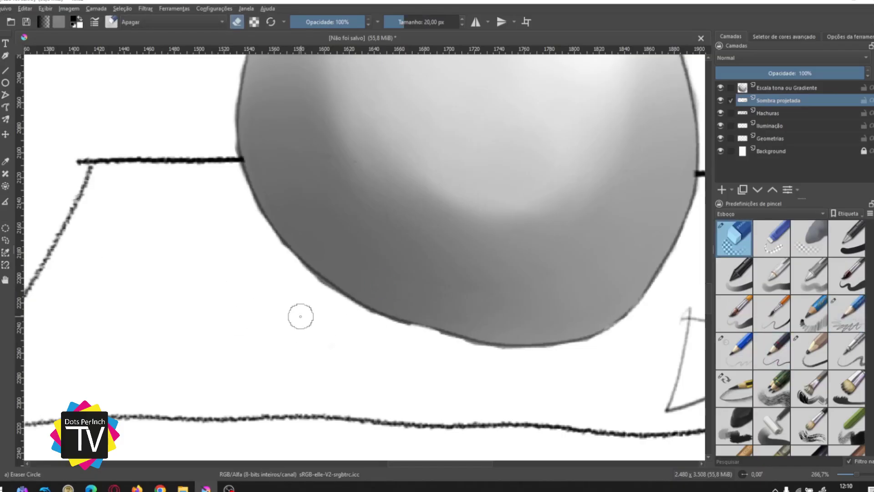
key(slash)
Try shading the shadow along the sphere's lower-left edge with Pencil-3 Large 4B at 59% opacity and 24 px.
click(817, 351)
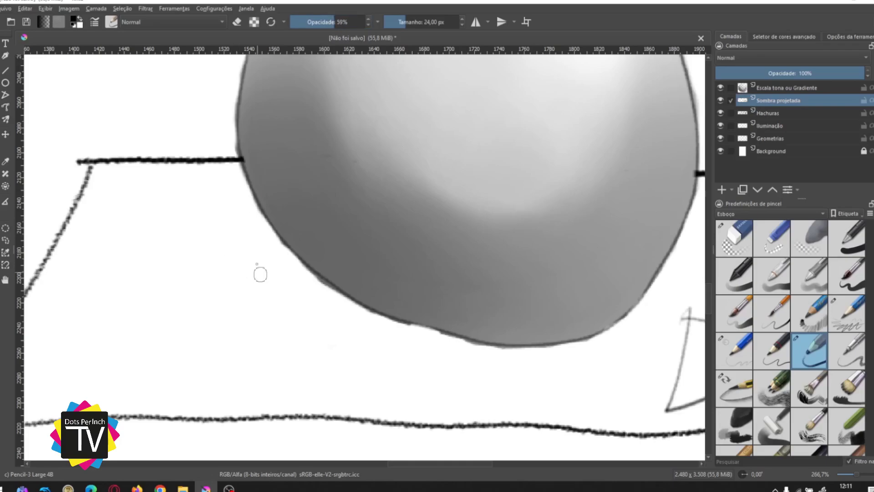
mouse_move(284, 292)
mouse_down()
mouse_move(318, 298)
mouse_move(351, 319)
mouse_move(284, 276)
mouse_move(251, 228)
mouse_move(428, 339)
mouse_move(419, 334)
mouse_up()
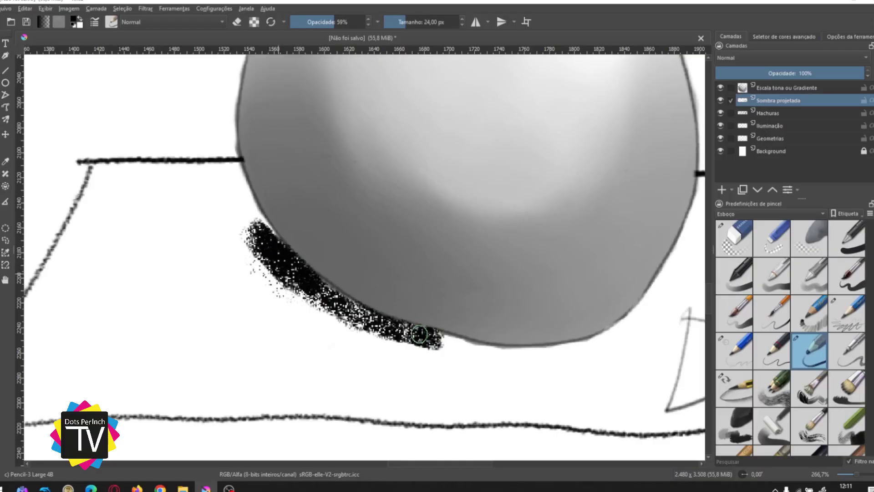
mouse_move(360, 320)
mouse_down()
mouse_move(269, 230)
mouse_move(328, 285)
mouse_move(384, 320)
mouse_up()
drag(332, 295, 413, 335)
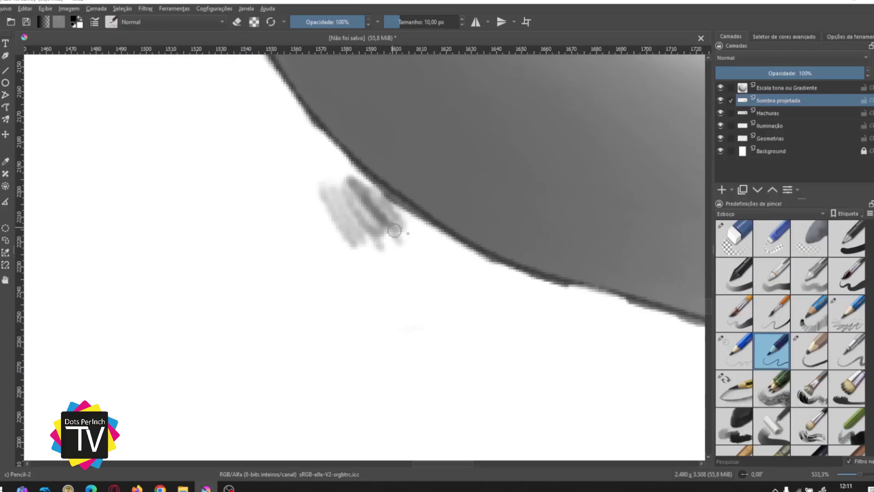
Darken the shadow along the sphere's lower-left edge with Pencil-2, set it to 16 px, and undo a test stroke on the tabletop.
mouse_move(394, 230)
mouse_down()
mouse_move(426, 232)
mouse_move(358, 186)
mouse_move(270, 78)
mouse_up()
mouse_move(386, 199)
mouse_down()
mouse_move(444, 244)
mouse_move(596, 302)
mouse_move(549, 291)
mouse_up()
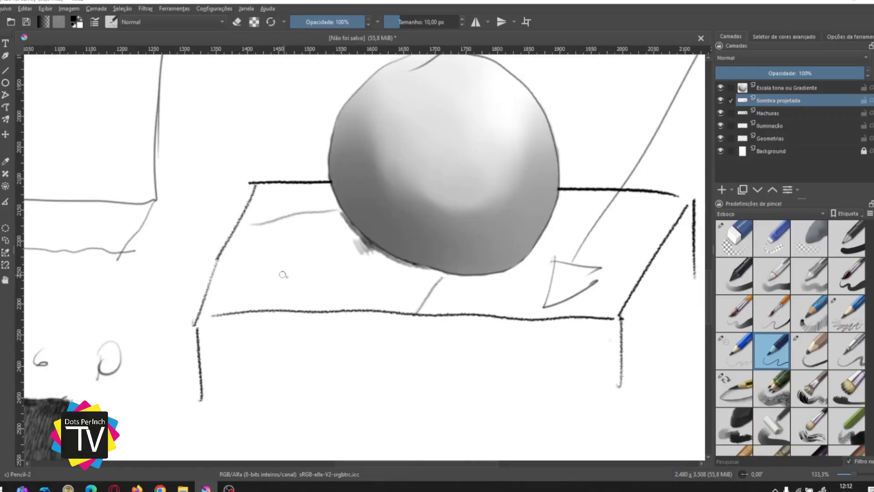
key(bracketright)
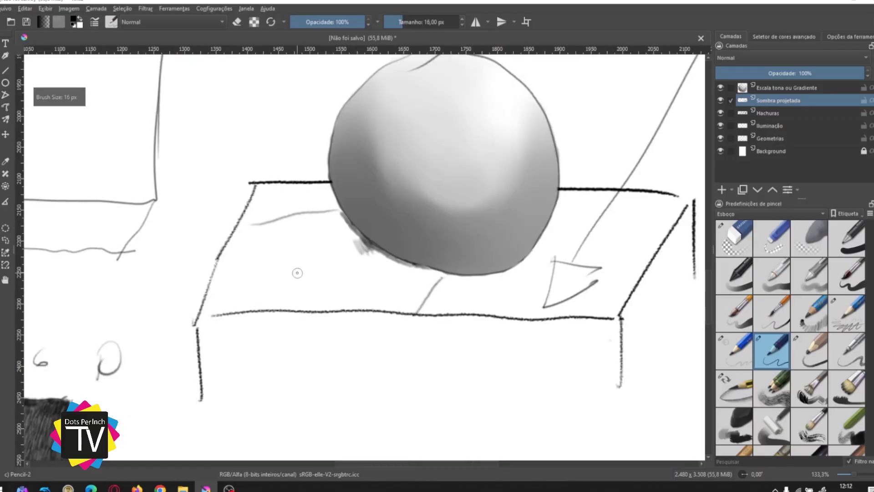
mouse_move(263, 239)
mouse_down()
mouse_move(259, 264)
mouse_move(272, 236)
mouse_move(278, 268)
mouse_up()
key(ctrl+z)
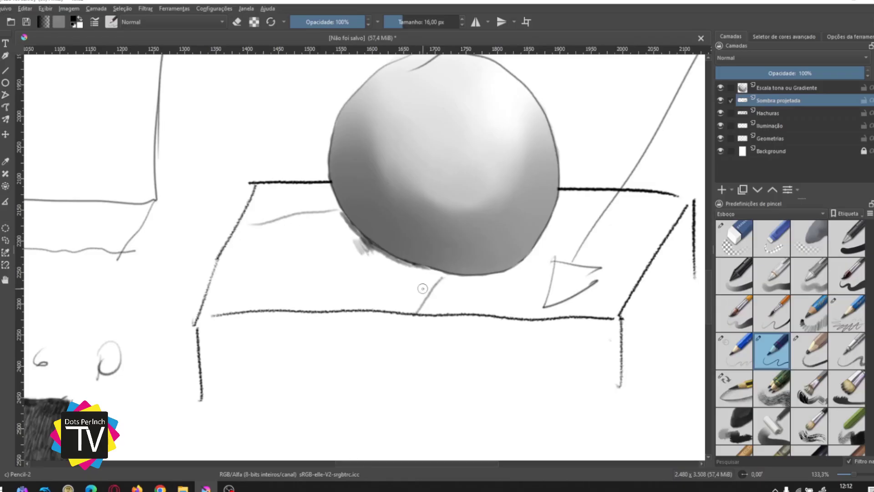
Rotate the canvas to -105° and hatch the dark part of the cast shadow beside the sphere with Pencil-2 at 16 px.
key(4)
key(4)
key(4)
key(4)
key(4)
key(4)
key(4)
mouse_move(360, 214)
mouse_down()
mouse_move(339, 295)
mouse_move(364, 226)
mouse_move(362, 273)
mouse_move(368, 204)
mouse_move(364, 268)
mouse_move(375, 197)
mouse_move(372, 233)
mouse_move(338, 308)
mouse_move(385, 205)
mouse_move(376, 341)
mouse_move(396, 210)
mouse_move(384, 337)
mouse_move(396, 273)
mouse_move(364, 350)
mouse_move(375, 344)
mouse_move(356, 330)
mouse_move(363, 349)
mouse_move(386, 245)
mouse_move(371, 183)
mouse_move(355, 296)
mouse_move(324, 303)
mouse_move(365, 214)
mouse_move(351, 258)
mouse_move(382, 218)
mouse_move(335, 311)
mouse_move(370, 222)
mouse_move(355, 318)
mouse_move(385, 230)
mouse_move(386, 293)
mouse_up()
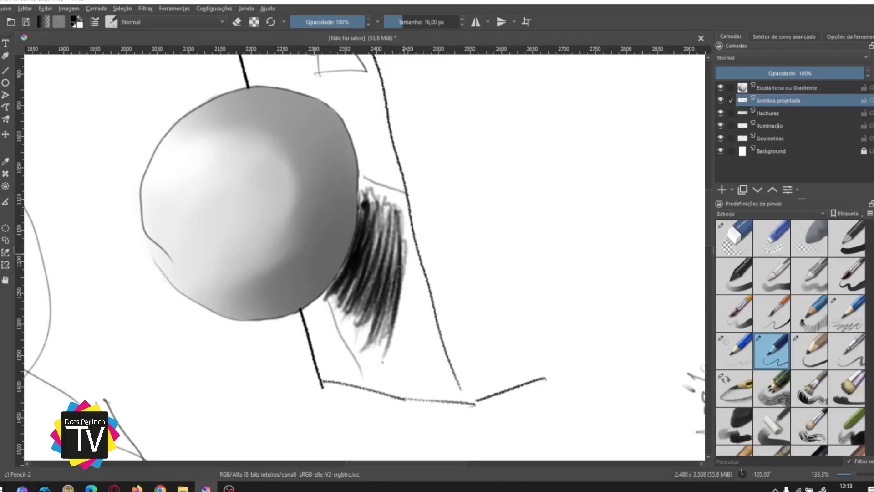
Extend the cast shadow with lighter hatching strokes toward the tabletop's front edge and far corner.
mouse_move(383, 362)
mouse_down()
mouse_move(412, 269)
mouse_move(413, 292)
mouse_move(421, 273)
mouse_up()
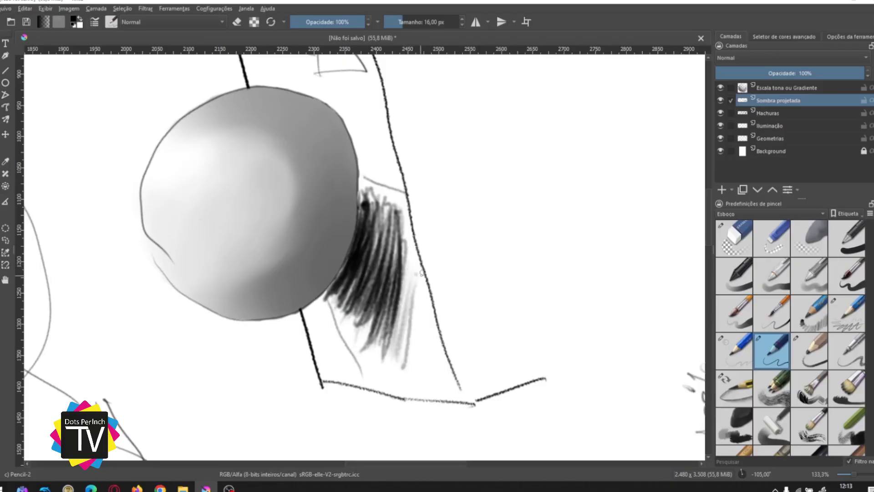
mouse_move(403, 342)
mouse_down()
mouse_move(410, 301)
mouse_move(413, 352)
mouse_up()
drag(423, 310, 435, 387)
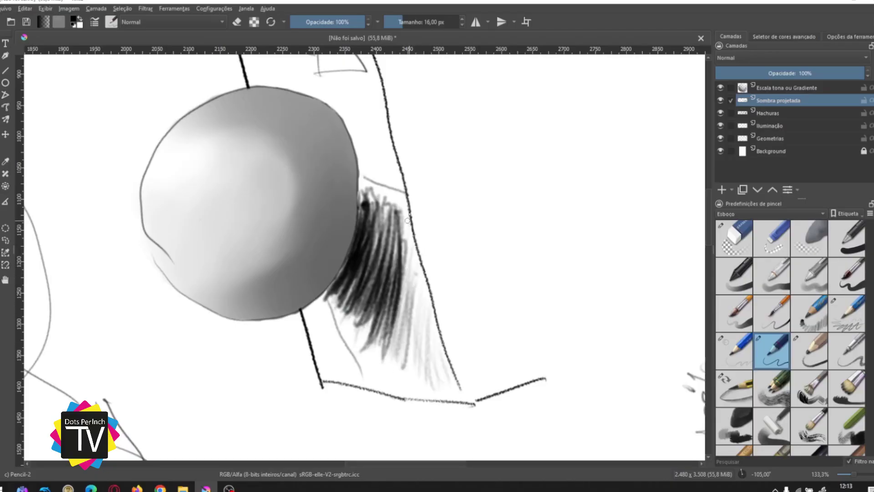
drag(407, 219, 404, 351)
drag(409, 257, 416, 364)
mouse_move(415, 273)
mouse_down()
mouse_move(414, 296)
mouse_move(422, 282)
mouse_move(450, 389)
mouse_up()
drag(435, 343, 439, 372)
drag(409, 262, 423, 371)
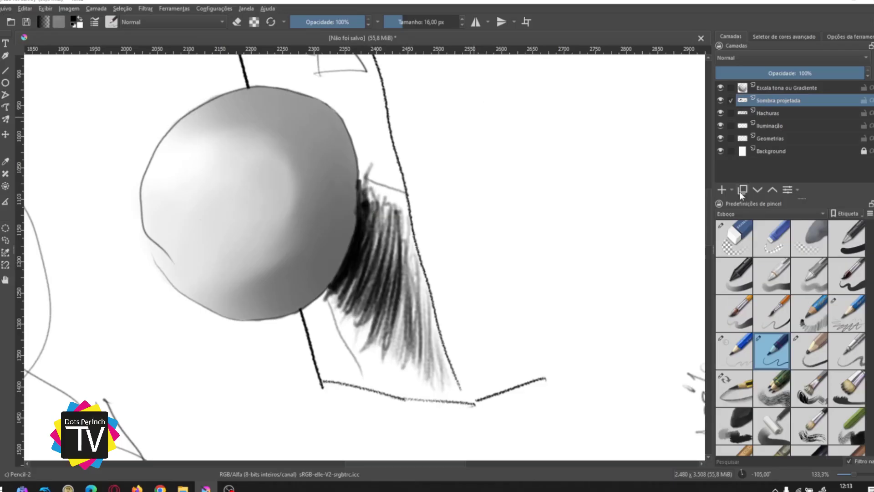
Erase the shadow's guide lines with Eraser Circle at 20 px and lighten its outer part with Eraser Soft at 41% opacity and 60 px.
click(733, 237)
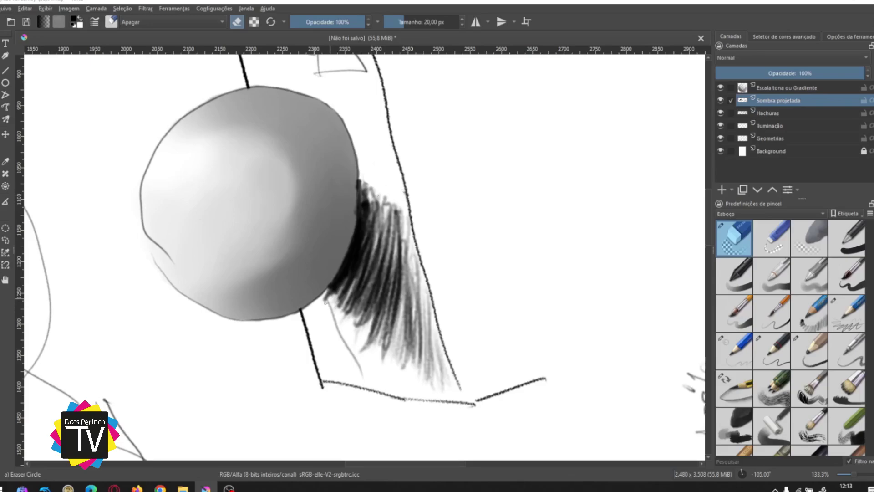
drag(326, 299, 362, 376)
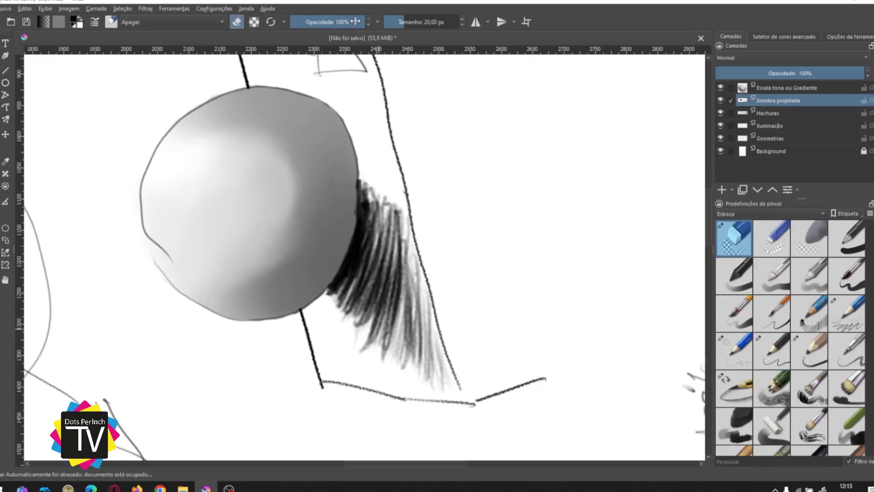
drag(356, 21, 321, 21)
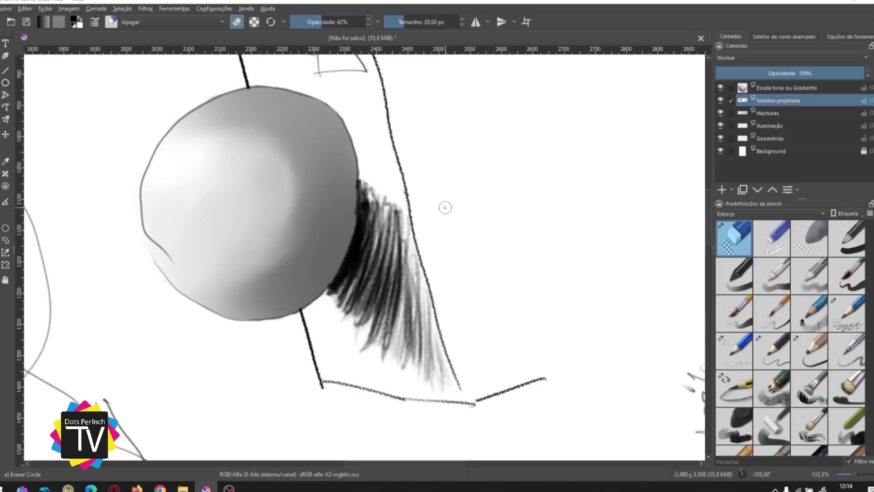
click(809, 238)
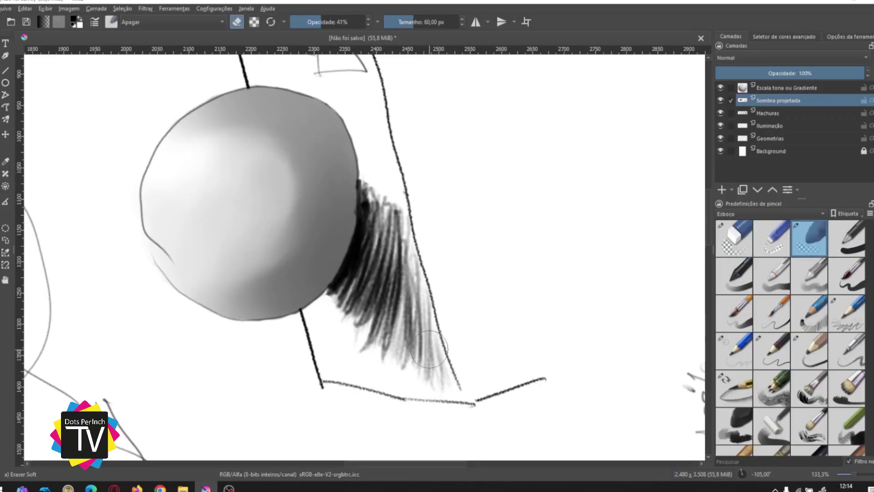
mouse_move(454, 347)
mouse_down()
mouse_move(442, 359)
mouse_move(443, 386)
mouse_move(422, 325)
mouse_move(406, 312)
mouse_move(414, 310)
mouse_move(427, 356)
mouse_move(448, 355)
mouse_move(418, 310)
mouse_move(397, 303)
mouse_move(388, 336)
mouse_move(415, 324)
mouse_move(414, 356)
mouse_move(438, 371)
mouse_move(412, 276)
mouse_move(418, 249)
mouse_move(411, 309)
mouse_move(421, 281)
mouse_move(437, 269)
mouse_move(407, 292)
mouse_move(405, 345)
mouse_move(419, 298)
mouse_move(387, 320)
mouse_up()
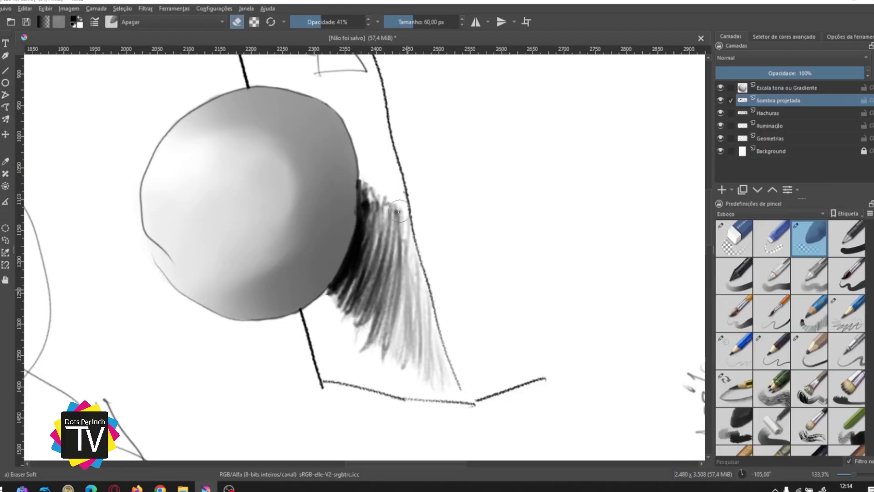
Trim the ragged outer edge of the cast shadow's hatching with Eraser Small at 25 px.
mouse_move(398, 212)
mouse_down()
mouse_move(395, 296)
mouse_move(422, 312)
mouse_move(437, 368)
mouse_move(411, 328)
mouse_move(397, 349)
mouse_move(419, 369)
mouse_move(391, 353)
mouse_move(369, 335)
mouse_up()
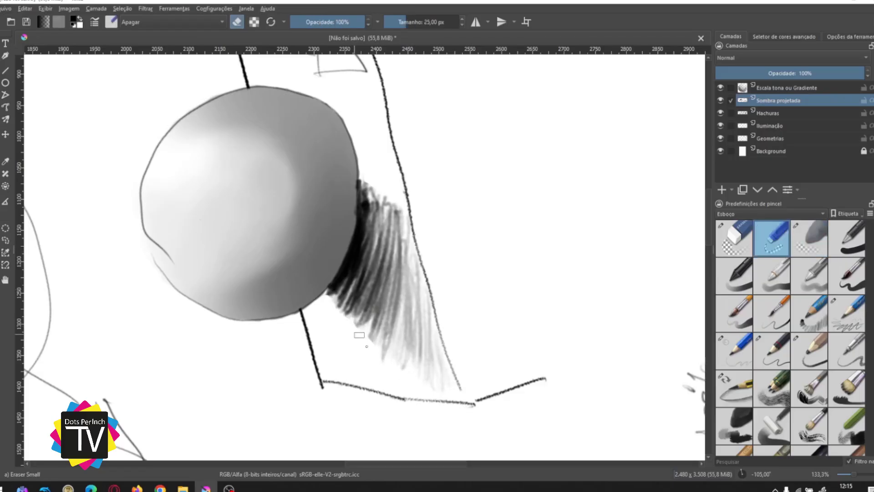
drag(359, 335, 405, 366)
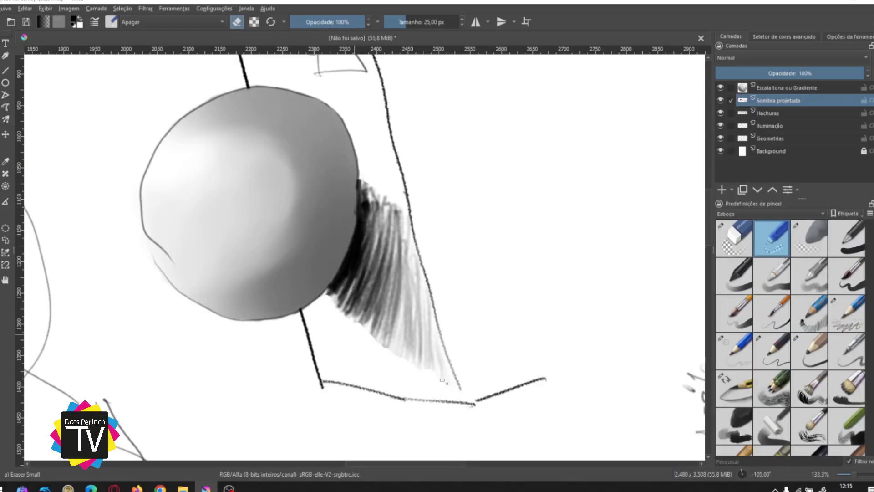
key(slash)
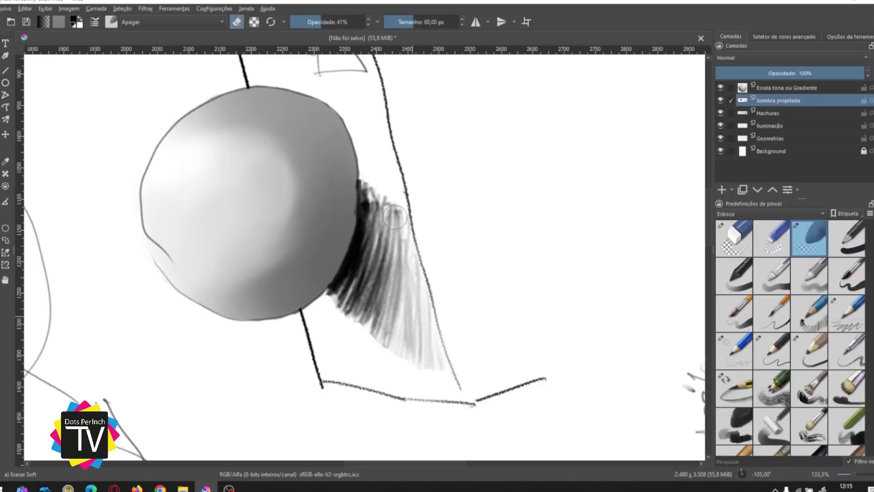
Smooth the shadow's hatching into a soft gradient away from the sphere with Blender Basic at 28 px.
scroll(810, 339, down, 3)
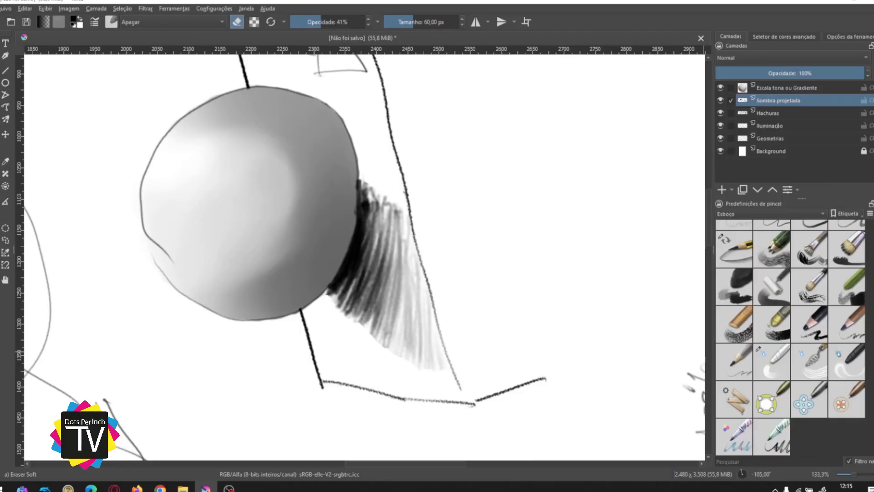
click(771, 388)
scroll(364, 279, up, 1)
mouse_move(360, 283)
mouse_down()
mouse_move(366, 281)
mouse_move(374, 314)
mouse_move(431, 260)
mouse_move(469, 396)
mouse_move(460, 400)
mouse_move(373, 346)
mouse_move(382, 288)
mouse_move(350, 318)
mouse_move(332, 314)
mouse_move(363, 238)
mouse_move(334, 310)
mouse_move(425, 226)
mouse_up()
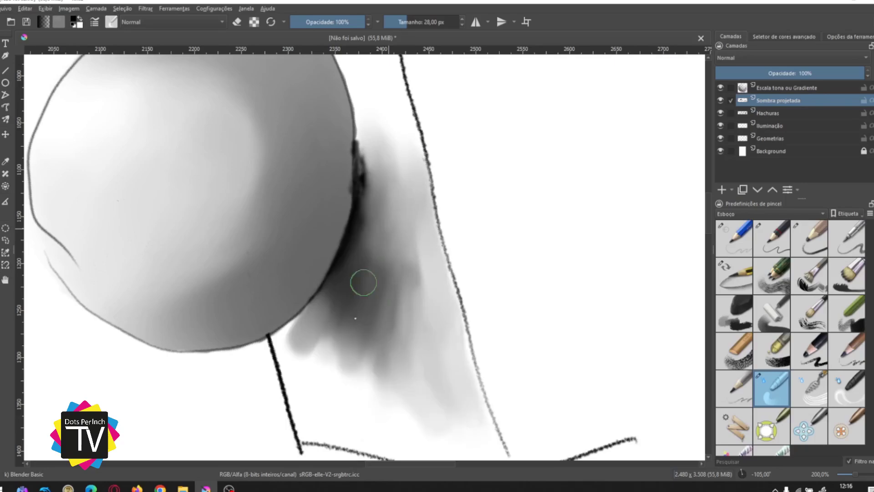
mouse_move(398, 230)
mouse_down()
mouse_move(415, 371)
mouse_move(400, 401)
mouse_up()
mouse_move(350, 375)
mouse_down()
mouse_move(357, 322)
mouse_move(329, 395)
mouse_move(369, 291)
mouse_move(316, 346)
mouse_move(349, 318)
mouse_move(398, 239)
mouse_move(375, 283)
mouse_move(403, 339)
mouse_move(409, 213)
mouse_move(365, 301)
mouse_move(381, 141)
mouse_move(364, 134)
mouse_move(357, 186)
mouse_move(389, 137)
mouse_move(392, 228)
mouse_move(417, 124)
mouse_move(405, 276)
mouse_move(397, 283)
mouse_up()
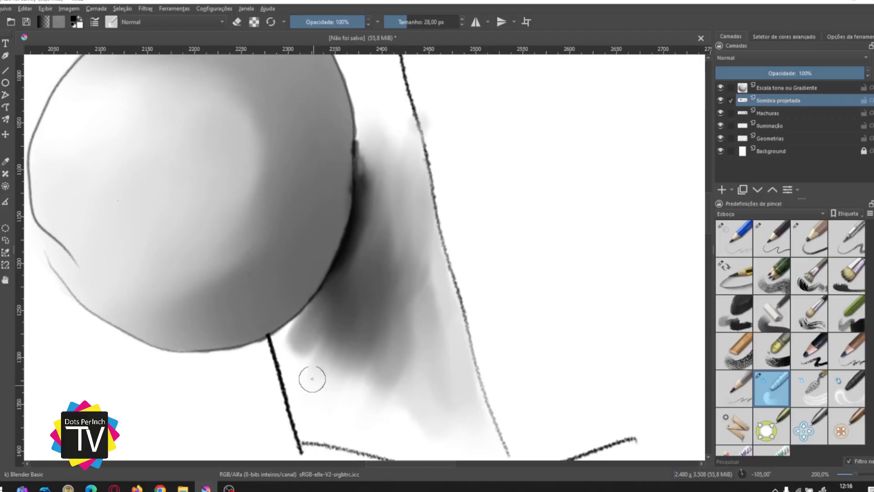
mouse_move(343, 289)
mouse_down()
mouse_move(385, 408)
mouse_move(377, 334)
mouse_move(332, 391)
mouse_move(341, 360)
mouse_up()
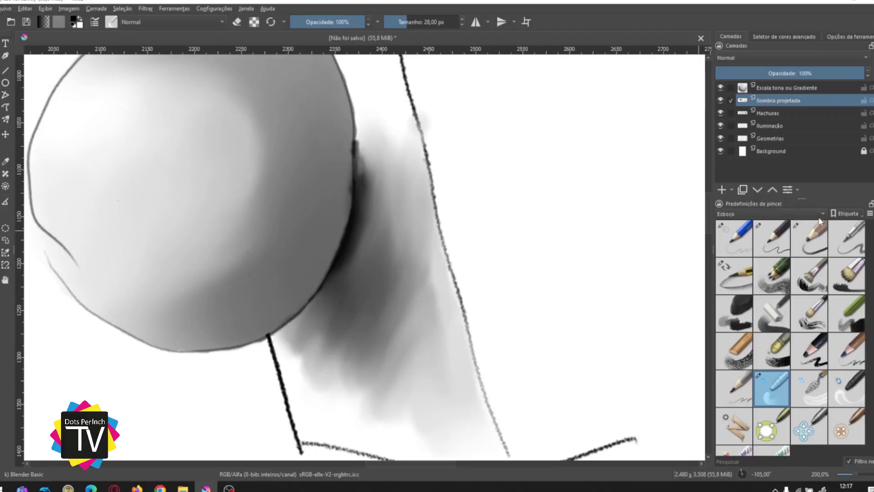
Erase the smudge beyond the tabletop's back line with Eraser Small at 25 px and reset the canvas rotation to 0°.
scroll(871, 392, up, 5)
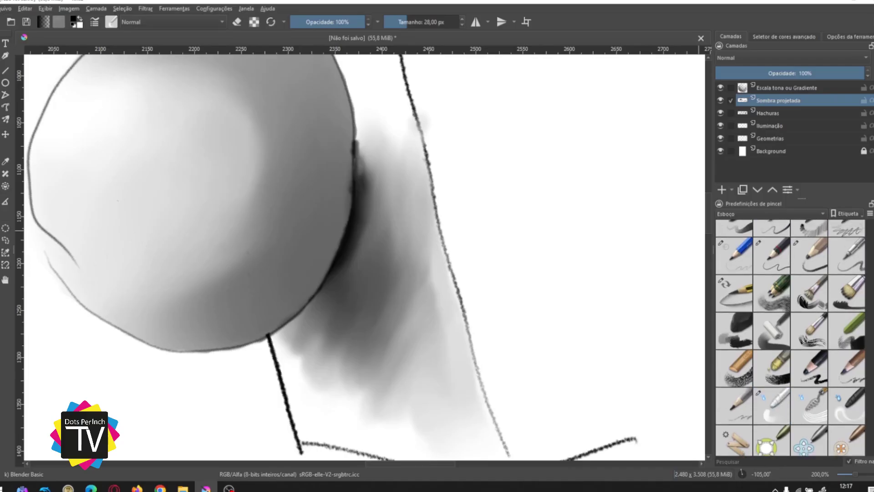
click(771, 238)
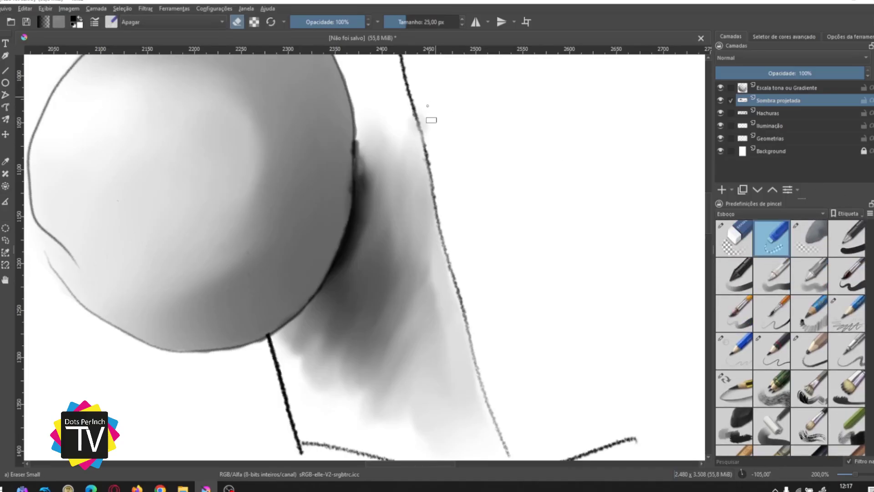
key(5)
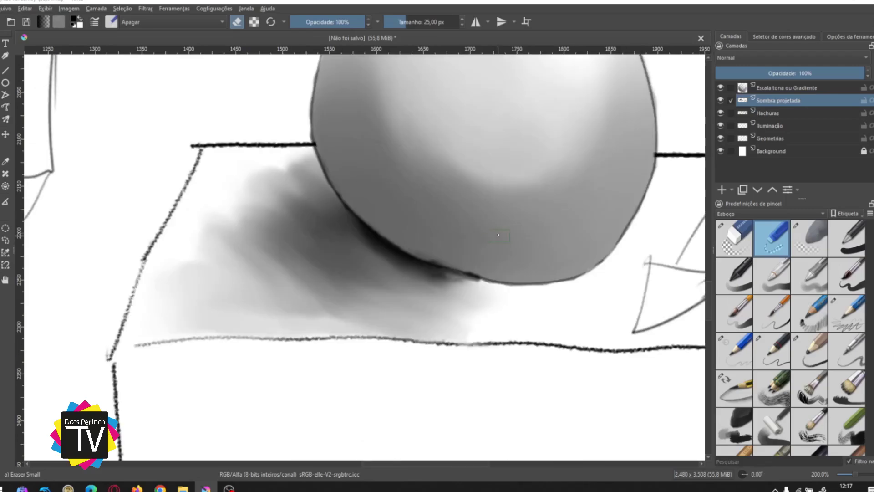
scroll(566, 258, down, 3)
drag(543, 228, 545, 256)
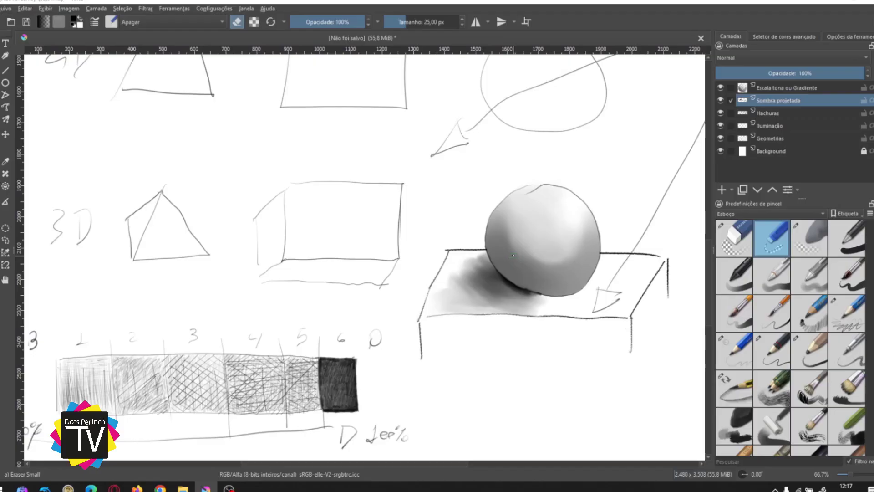
Lay the first vertical strokes on the 3D box's left side face with Pencil-1 Hard at 49% opacity and 13 px.
click(813, 313)
click(780, 353)
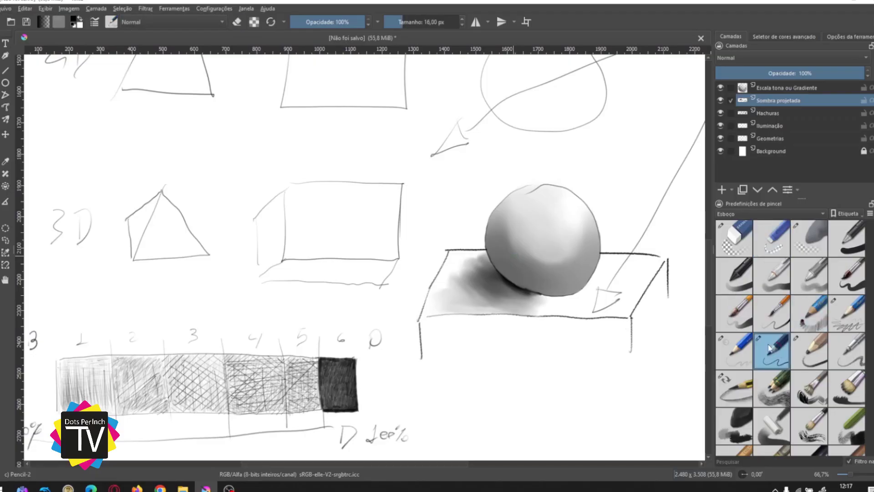
click(739, 347)
key(ctrl+plus)
key(ctrl+plus)
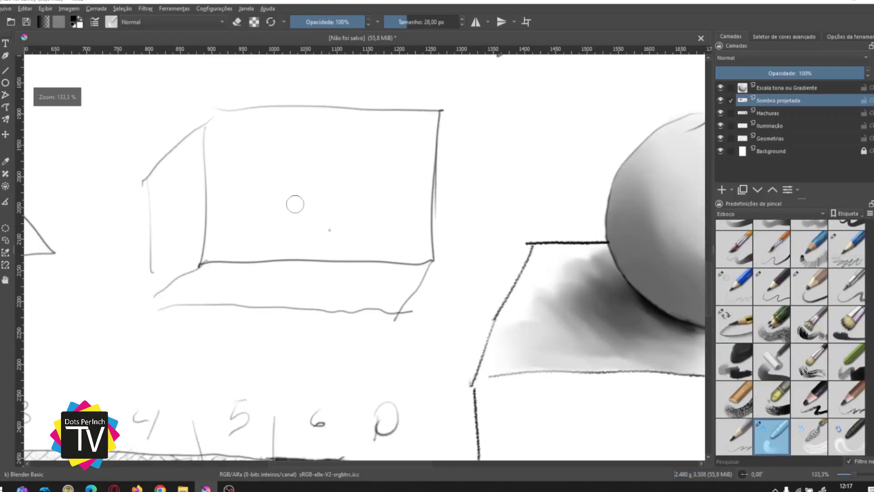
drag(272, 204, 380, 275)
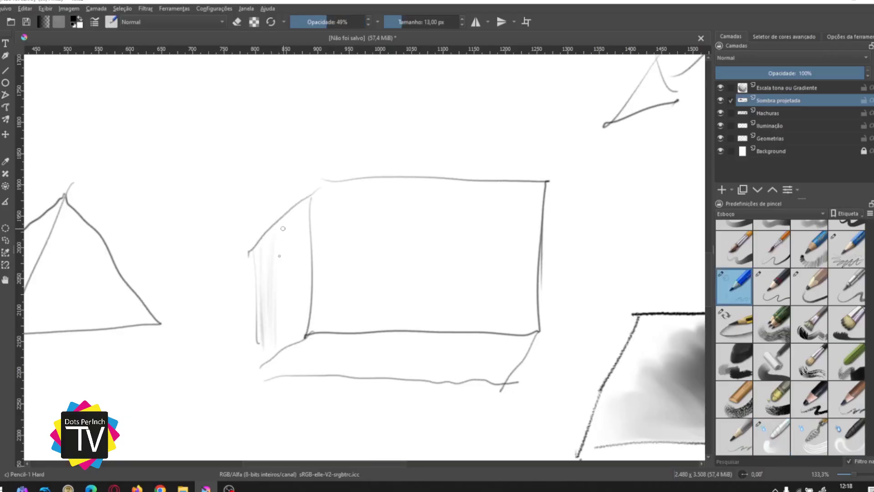
Fill the rest of the box's left side face with vertical hatching up to the front face's edge.
drag(284, 228, 276, 325)
drag(296, 210, 287, 319)
mouse_move(302, 209)
mouse_down()
mouse_move(311, 224)
mouse_move(303, 239)
mouse_move(306, 211)
mouse_move(293, 237)
mouse_up()
drag(294, 327, 301, 205)
drag(287, 354, 295, 226)
mouse_move(282, 313)
mouse_down()
mouse_move(288, 221)
mouse_move(283, 258)
mouse_up()
drag(273, 345, 281, 239)
drag(268, 343, 277, 240)
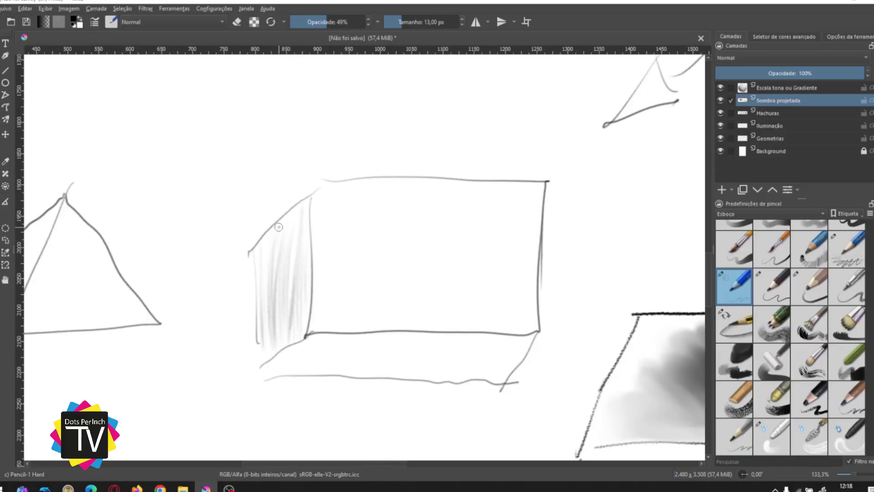
Darken the hatching along the outer edge of the box's left side face.
mouse_move(269, 327)
mouse_down()
mouse_move(268, 249)
mouse_move(268, 340)
mouse_up()
mouse_move(278, 241)
mouse_down()
mouse_move(263, 276)
mouse_move(269, 358)
mouse_up()
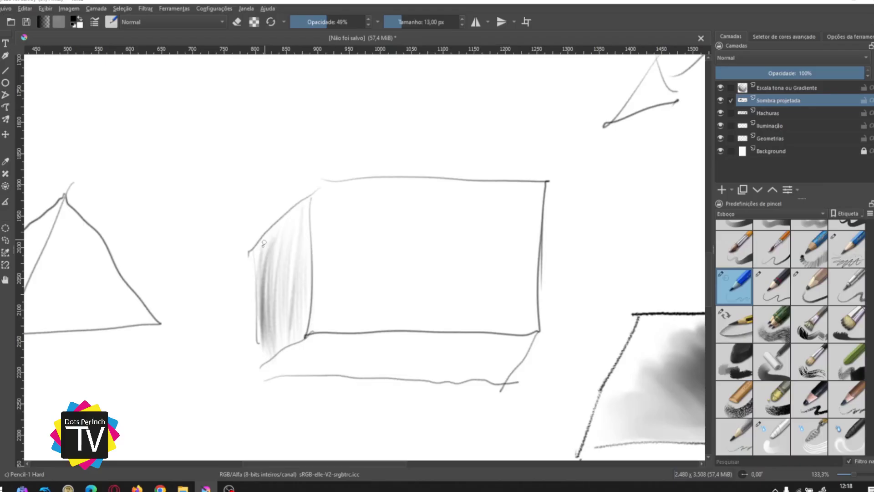
drag(266, 246, 266, 355)
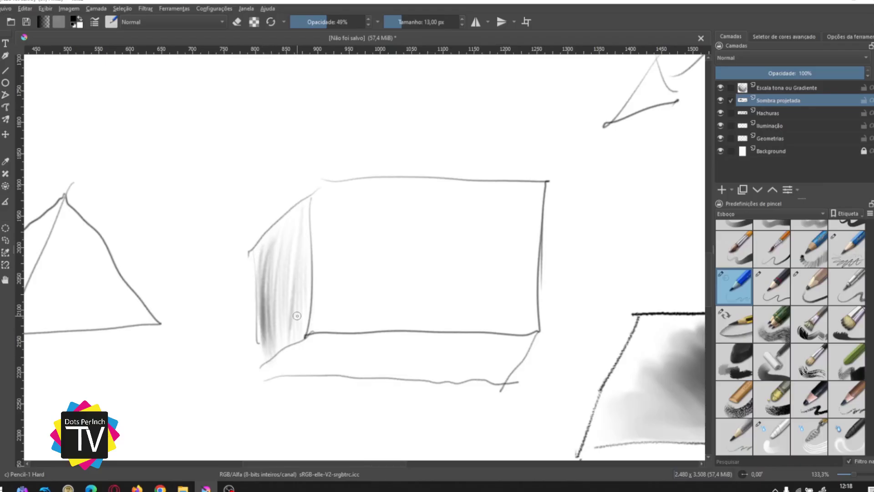
Rotate the canvas to -60° and start light hatching on the box's lower face along the front face's bottom edge.
key(4)
key(4)
key(4)
key(4)
drag(484, 212, 368, 266)
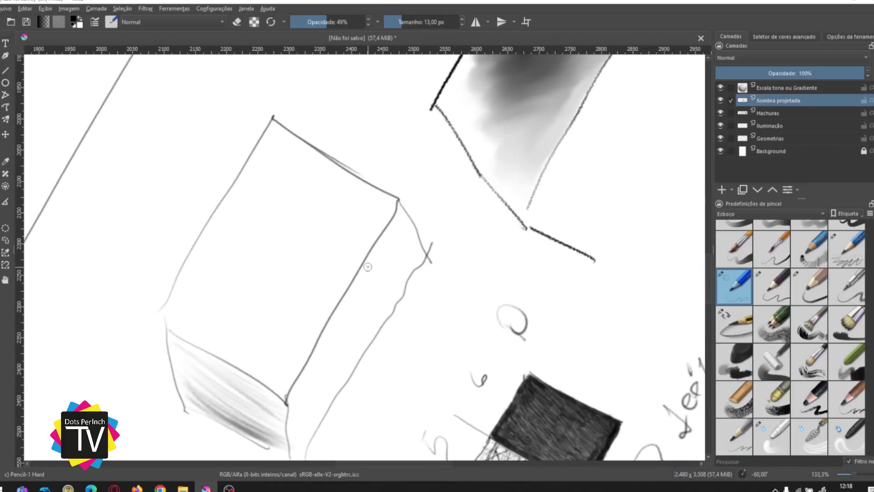
drag(352, 302, 385, 233)
drag(351, 295, 391, 226)
mouse_move(356, 304)
mouse_down()
mouse_move(386, 254)
mouse_move(373, 211)
mouse_up()
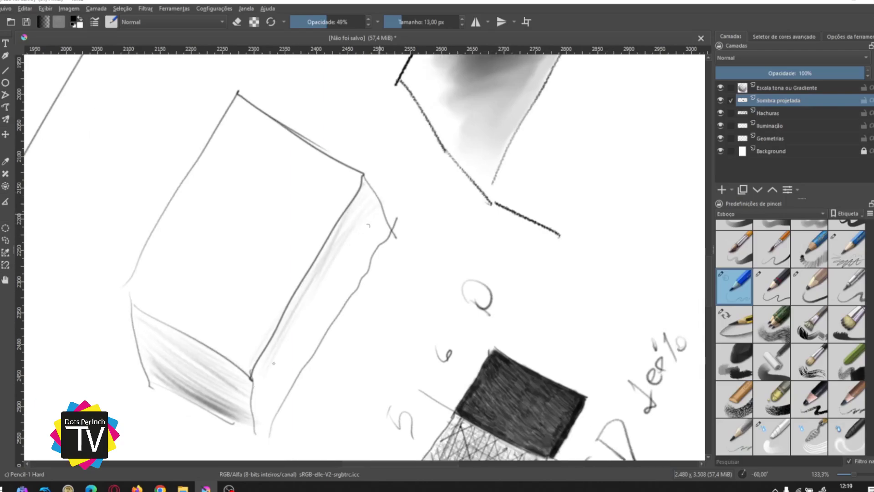
Fill the box's lower face out to its wavy outer edge with light lengthwise hatching and strengthen the tone.
mouse_move(284, 346)
mouse_down()
mouse_move(382, 214)
mouse_move(378, 238)
mouse_up()
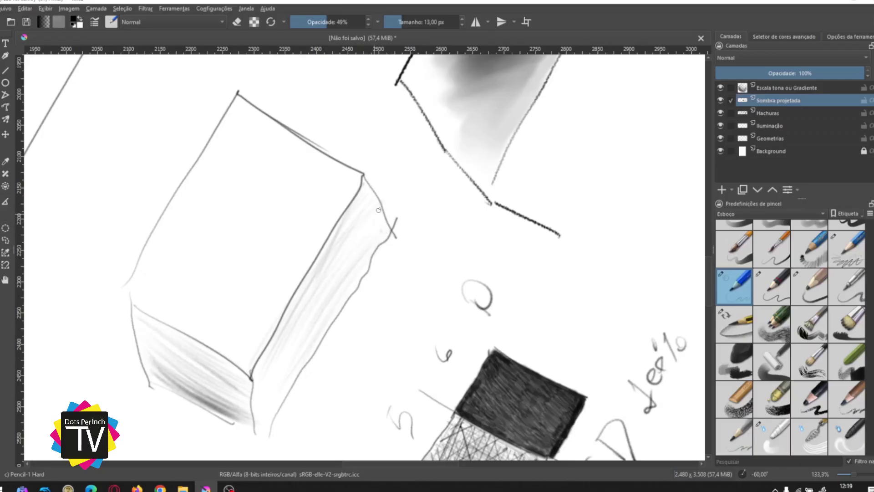
drag(373, 230, 333, 311)
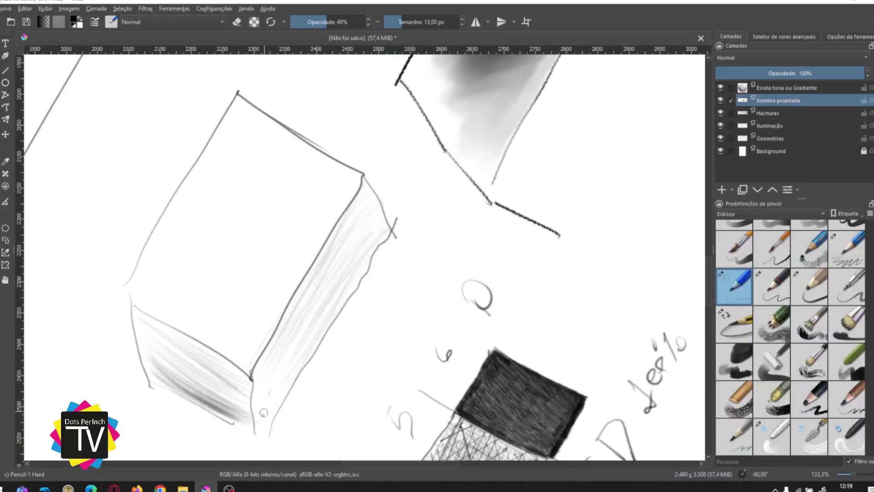
drag(331, 279, 268, 397)
drag(333, 270, 260, 391)
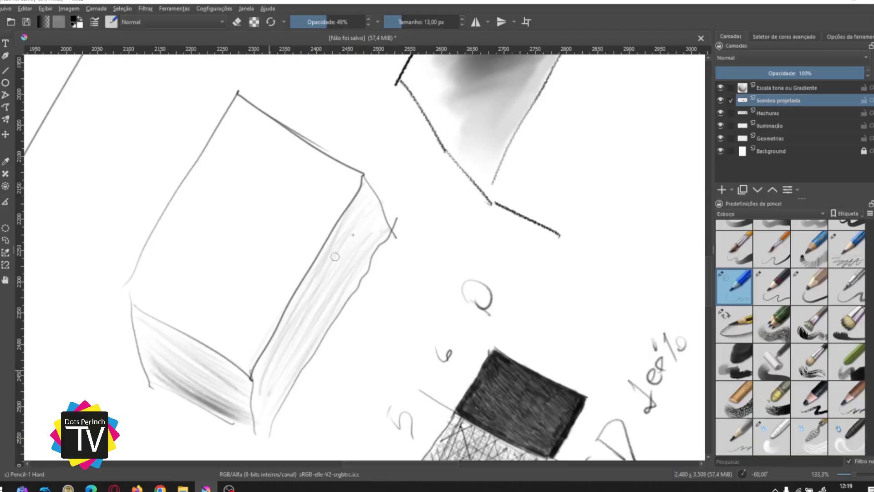
drag(332, 295, 239, 435)
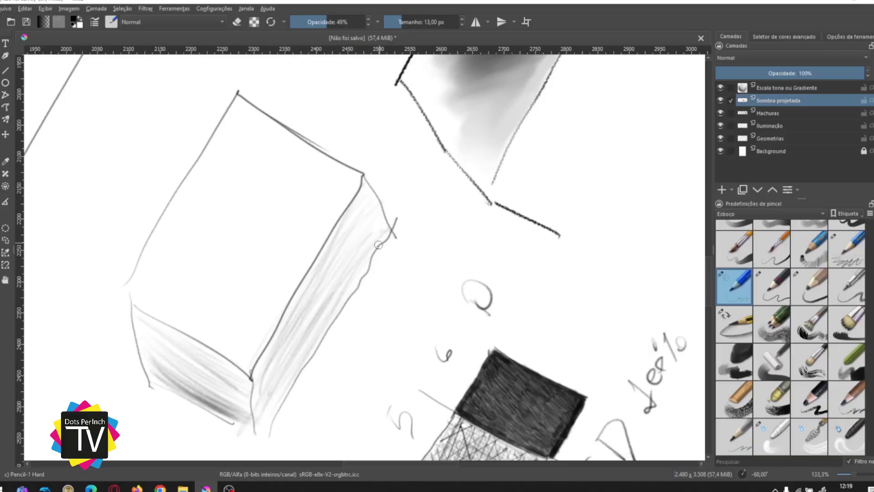
Darken the box's lower face with further lengthwise hatching from the front face's bottom edge to the wavy outer edge.
drag(341, 295, 317, 332)
drag(376, 231, 326, 286)
drag(389, 210, 307, 307)
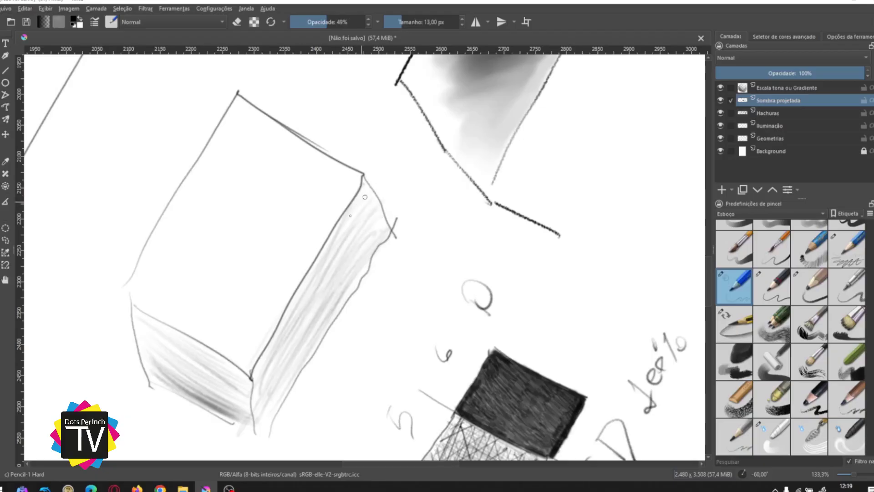
drag(345, 237, 280, 347)
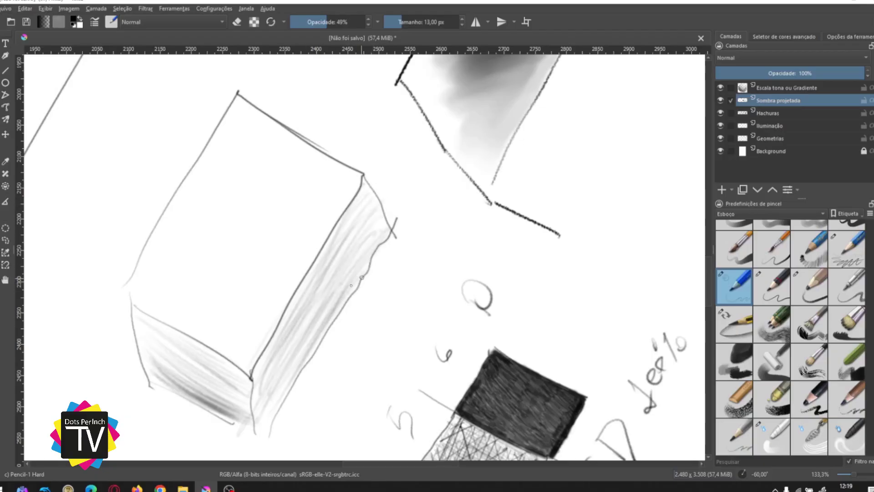
drag(365, 272, 275, 401)
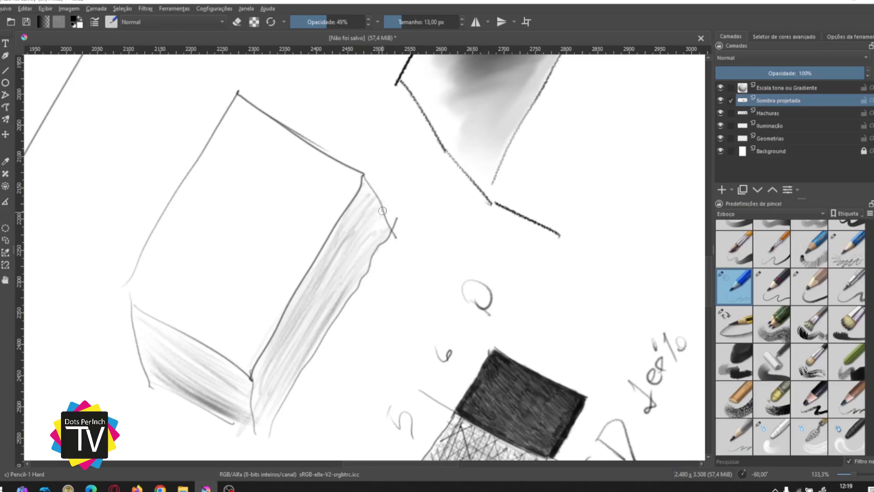
drag(363, 250, 385, 224)
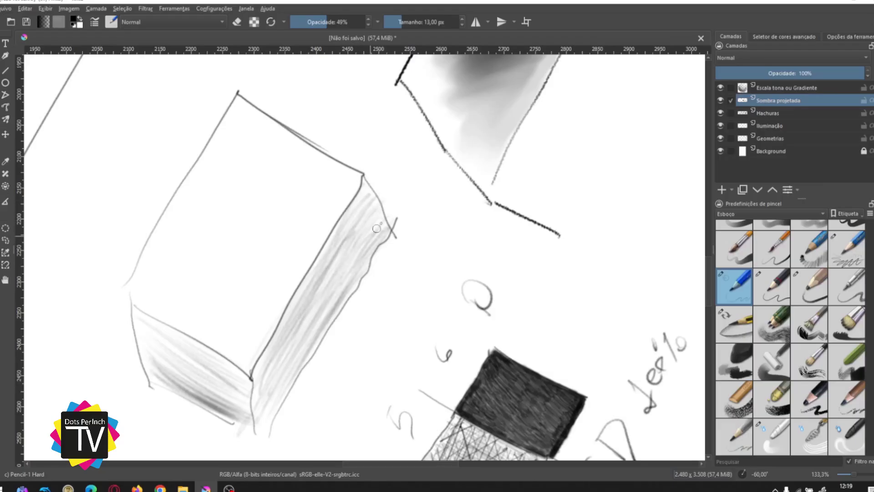
drag(357, 258, 382, 224)
drag(325, 340, 354, 280)
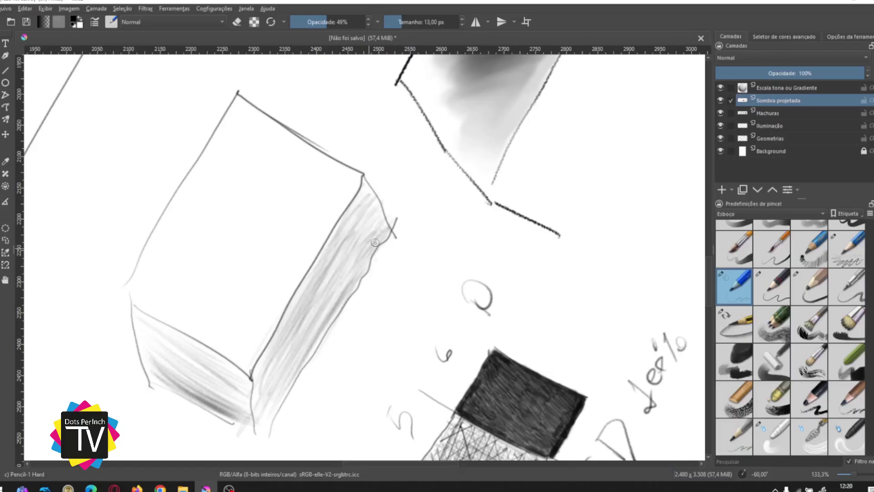
drag(372, 259, 360, 203)
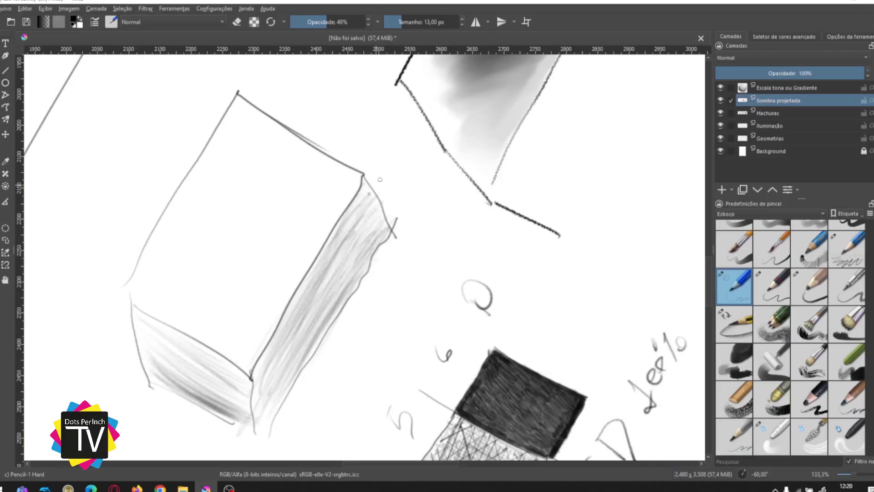
mouse_move(319, 287)
mouse_down()
mouse_move(379, 227)
mouse_move(292, 325)
mouse_up()
mouse_move(363, 262)
mouse_down()
mouse_move(322, 312)
mouse_move(298, 364)
mouse_up()
drag(353, 290, 277, 395)
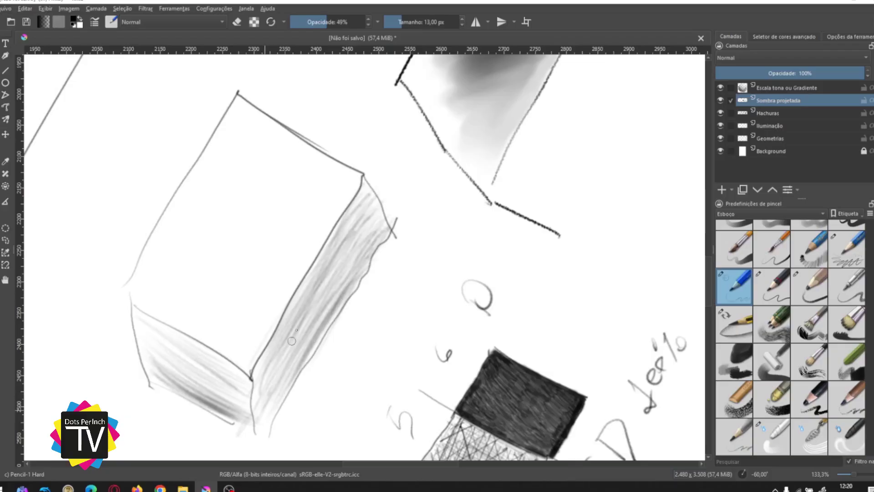
drag(291, 341, 265, 401)
drag(372, 203, 356, 226)
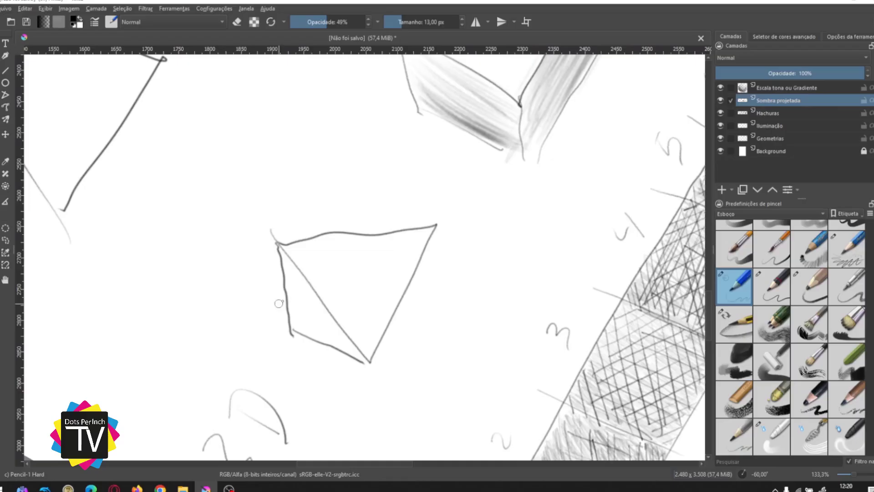
Hatch the pyramid's front and side faces with light strokes, rotating the canvas to -120° to fill them out.
mouse_move(289, 294)
mouse_down()
mouse_move(318, 291)
mouse_move(357, 233)
mouse_up()
mouse_move(321, 291)
mouse_down()
mouse_move(377, 238)
mouse_move(386, 237)
mouse_move(402, 262)
mouse_move(437, 223)
mouse_move(414, 264)
mouse_move(412, 246)
mouse_up()
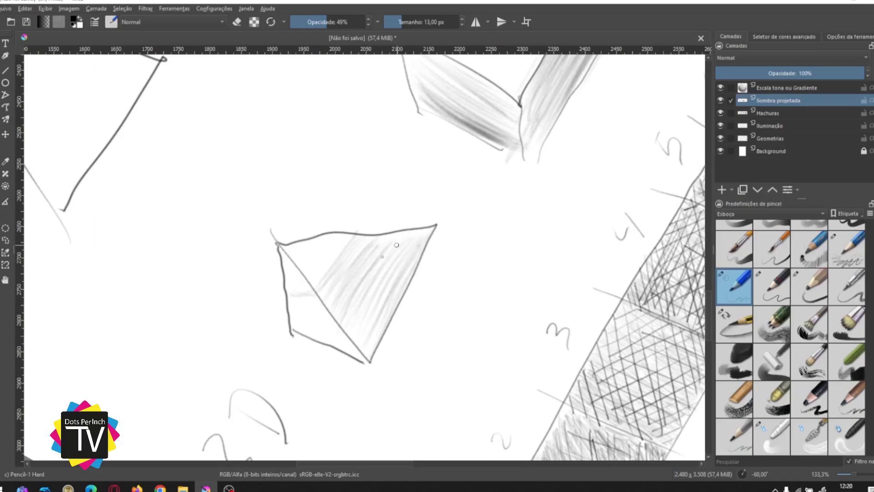
key(4)
key(4)
key(4)
key(4)
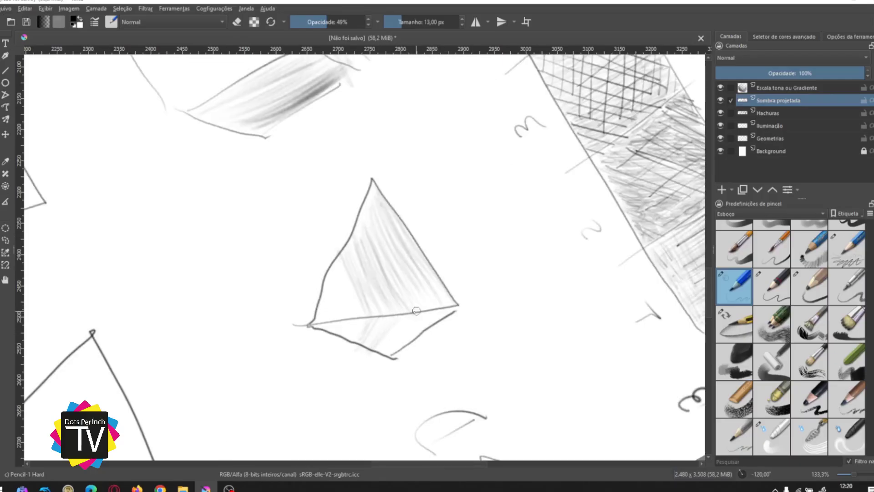
mouse_move(410, 320)
mouse_down()
mouse_move(381, 351)
mouse_move(338, 264)
mouse_up()
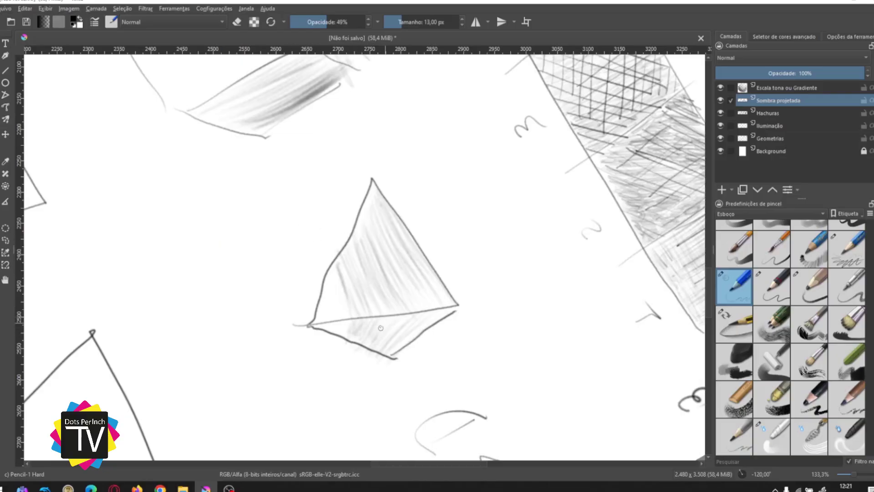
drag(381, 328, 405, 336)
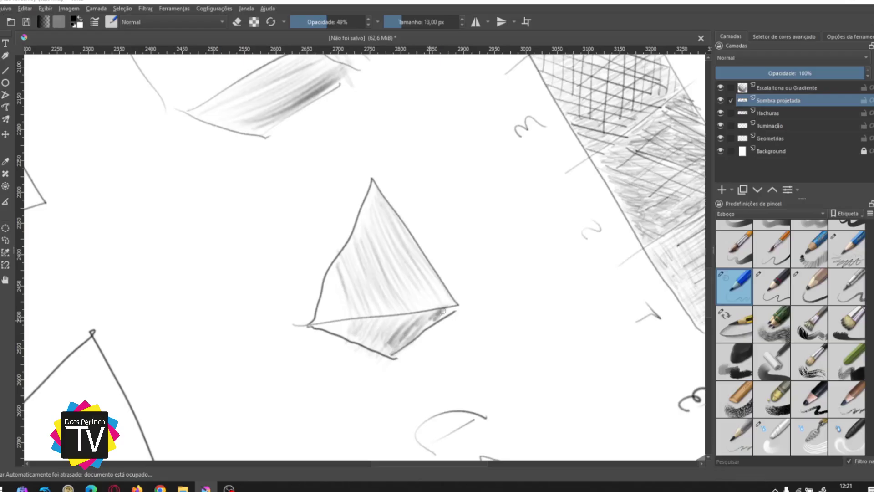
Darken the pyramid's side face along its outer edge and the adjoining lower corner of its front face.
mouse_move(443, 311)
mouse_down()
mouse_move(406, 337)
mouse_move(446, 304)
mouse_move(384, 348)
mouse_up()
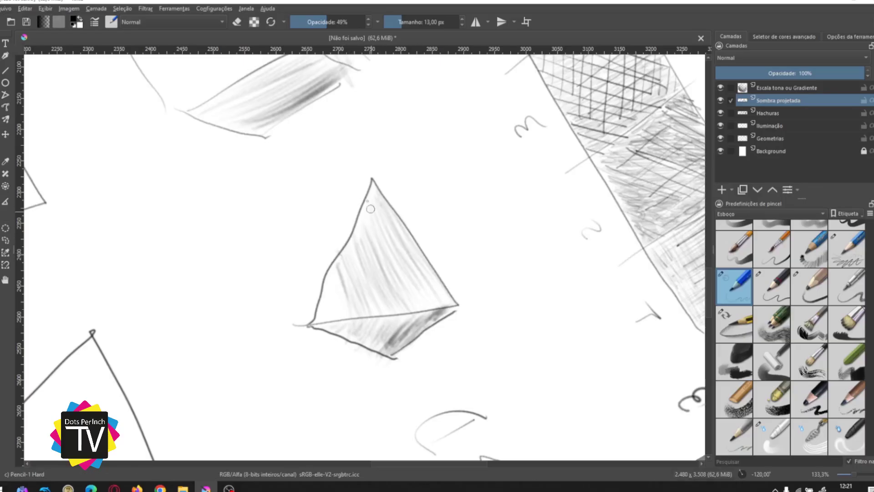
drag(394, 222, 435, 283)
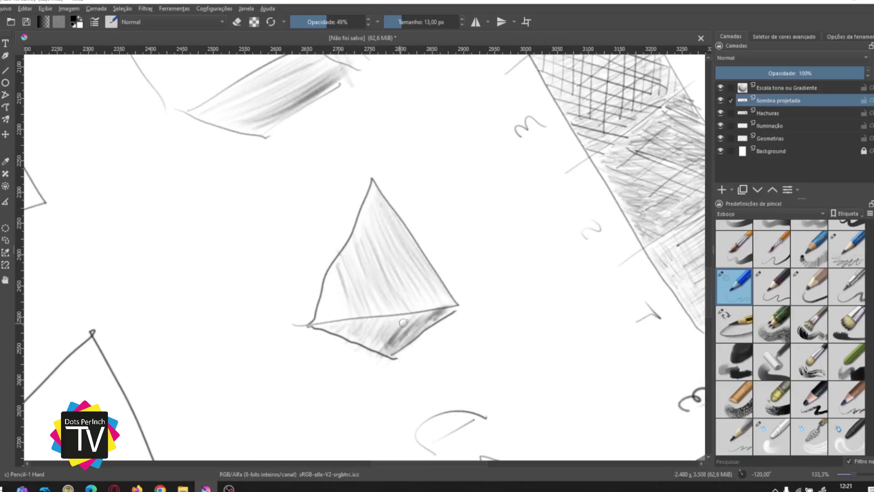
mouse_move(426, 317)
mouse_down()
mouse_move(454, 311)
mouse_move(399, 346)
mouse_move(418, 345)
mouse_move(416, 318)
mouse_move(430, 286)
mouse_move(419, 301)
mouse_move(448, 308)
mouse_move(455, 296)
mouse_move(437, 319)
mouse_move(440, 306)
mouse_move(424, 315)
mouse_move(436, 296)
mouse_move(454, 295)
mouse_move(447, 306)
mouse_move(440, 279)
mouse_move(444, 298)
mouse_move(416, 258)
mouse_move(448, 298)
mouse_move(417, 260)
mouse_move(437, 285)
mouse_move(431, 296)
mouse_move(419, 255)
mouse_move(425, 295)
mouse_move(429, 280)
mouse_move(432, 303)
mouse_move(454, 307)
mouse_move(457, 297)
mouse_move(455, 307)
mouse_move(440, 292)
mouse_move(434, 314)
mouse_move(438, 293)
mouse_move(447, 296)
mouse_move(443, 313)
mouse_move(392, 362)
mouse_move(449, 308)
mouse_move(423, 274)
mouse_move(444, 290)
mouse_up()
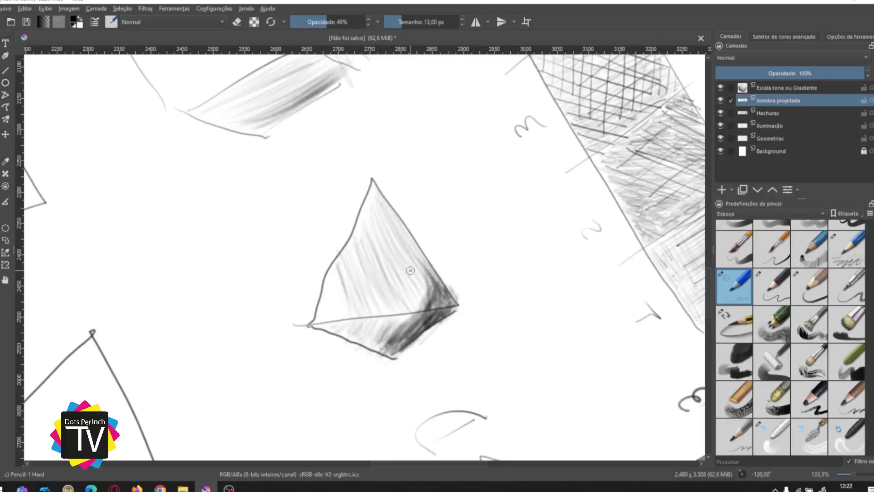
Deepen the shadow tone along the outer edges of the box's side and lower faces, with the canvas at -60°.
key(5)
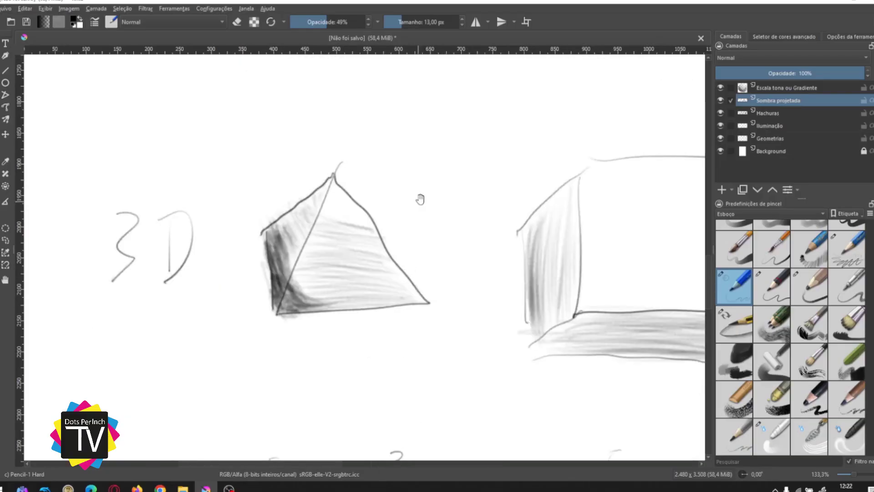
drag(426, 210, 345, 235)
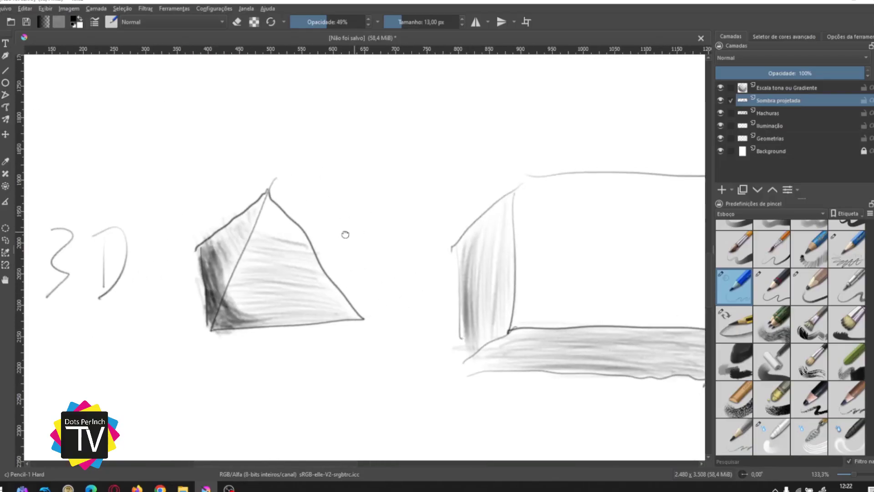
mouse_move(514, 227)
mouse_down()
mouse_move(433, 353)
mouse_move(563, 163)
mouse_move(432, 355)
mouse_move(472, 275)
mouse_move(568, 155)
mouse_move(551, 160)
mouse_move(434, 344)
mouse_move(510, 196)
mouse_move(535, 173)
mouse_move(535, 126)
mouse_move(453, 270)
mouse_up()
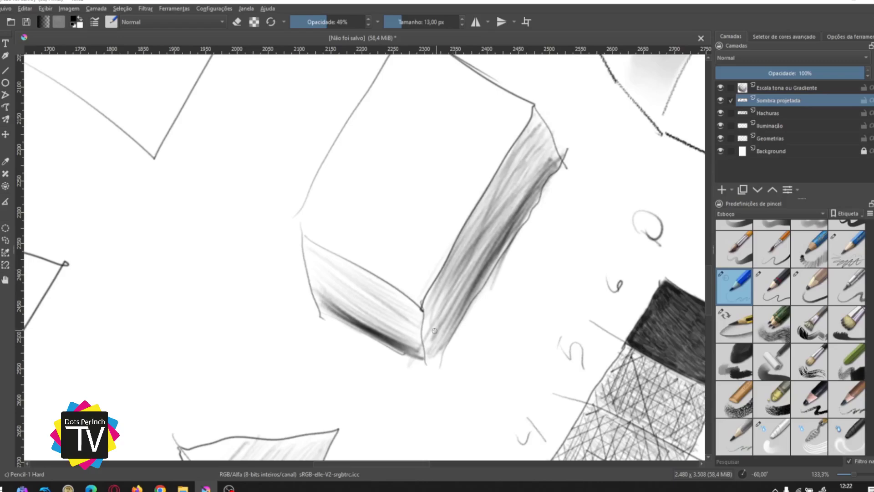
drag(435, 330, 443, 321)
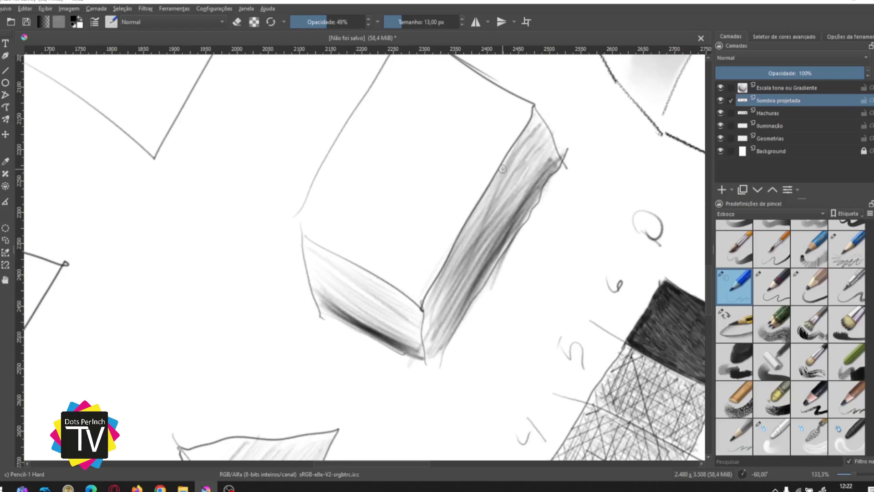
Reset the canvas rotation, add a top paint layer and handwrite NIVEL 1 and NIVEL 2 with arrows above the 2D and 3D rows at 100% brush opacity.
key(5)
key(ctrl+minus)
key(ctrl+minus)
key(ctrl+minus)
key(ctrl+minus)
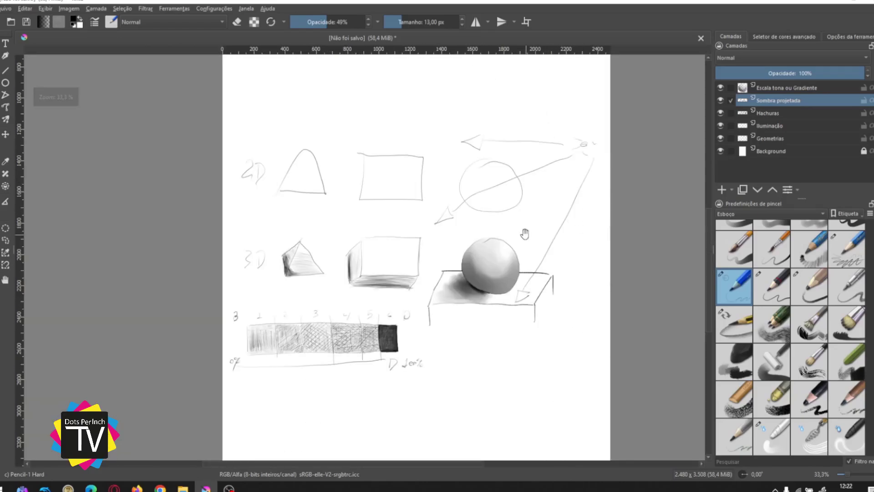
drag(525, 234, 549, 239)
key(Insert)
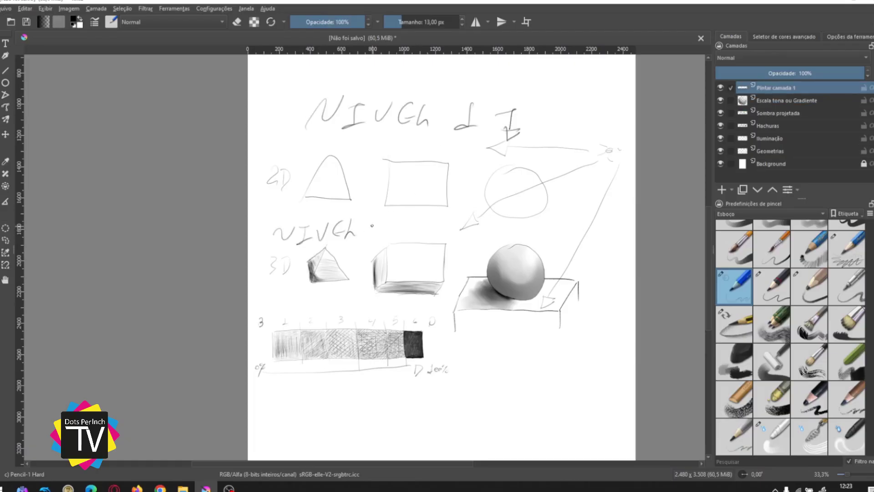
click(405, 237)
mouse_move(371, 224)
mouse_down()
mouse_move(387, 238)
mouse_move(430, 231)
mouse_up()
drag(368, 244, 367, 267)
Handwrite NIVEL 3 below the sphere's table, with one arrow to the table and a curved arrow to the hatching scale.
drag(497, 357, 496, 352)
drag(502, 353, 509, 368)
drag(518, 351, 532, 349)
mouse_move(547, 351)
mouse_down()
mouse_move(540, 367)
mouse_move(565, 364)
mouse_up()
drag(566, 357, 568, 378)
drag(594, 349, 588, 325)
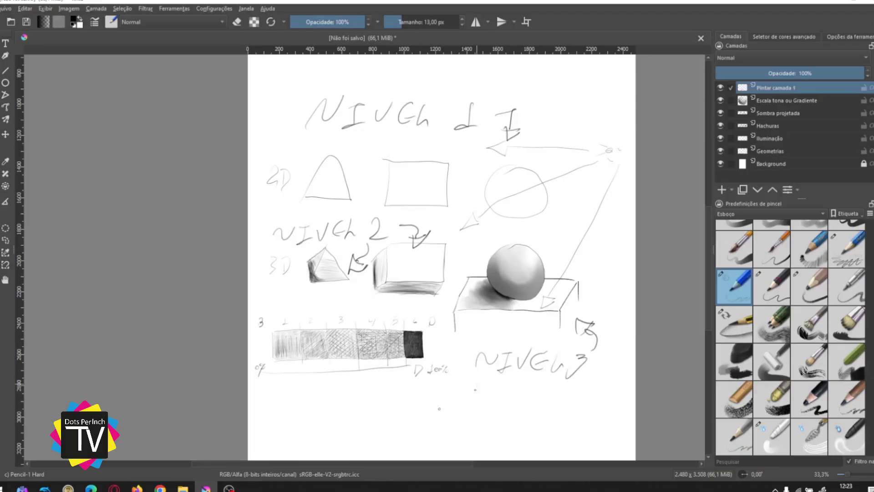
drag(475, 387, 387, 398)
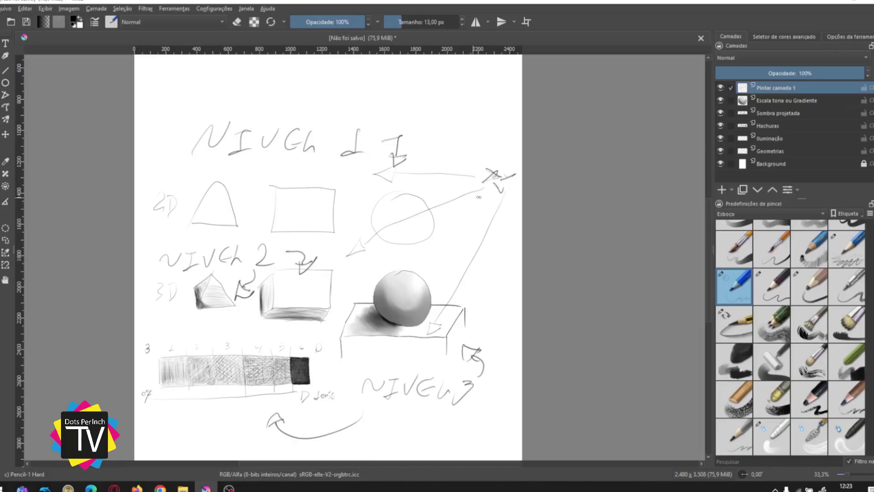
Draw freehand dividing lines below the 2D shapes, below the 3D shapes and under the hatching scale.
drag(266, 216, 368, 206)
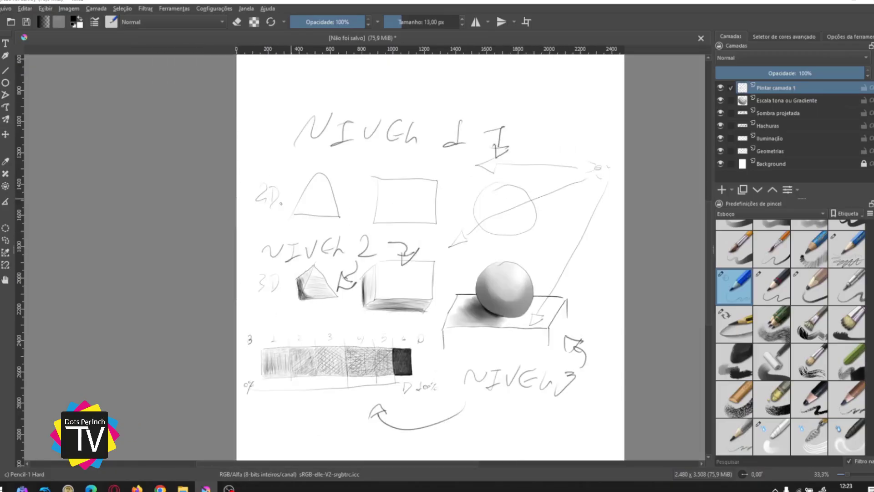
drag(254, 231, 585, 232)
drag(252, 319, 626, 358)
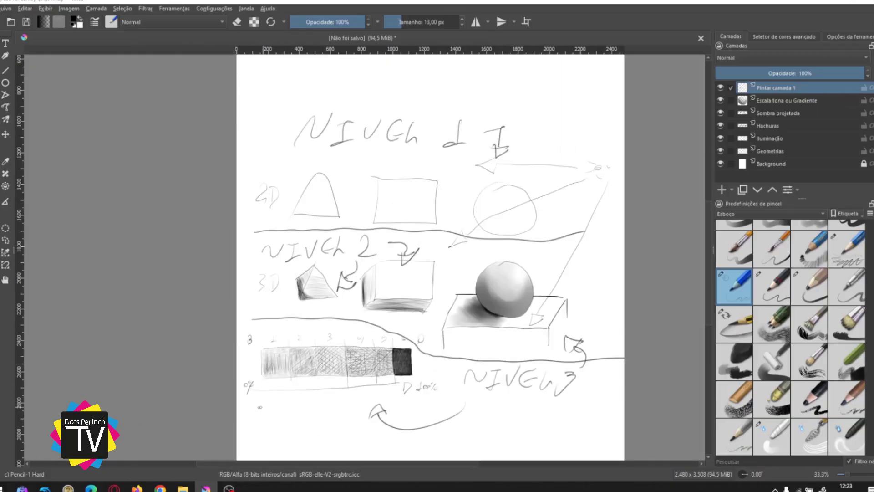
drag(238, 403, 433, 395)
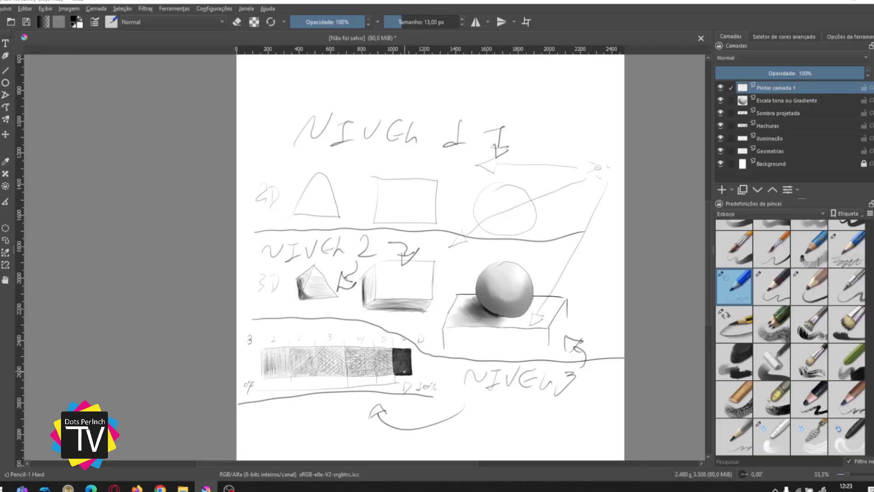
Darken section 5 of the hatching scale with denser strokes over its cross-hatching.
drag(449, 277, 398, 294)
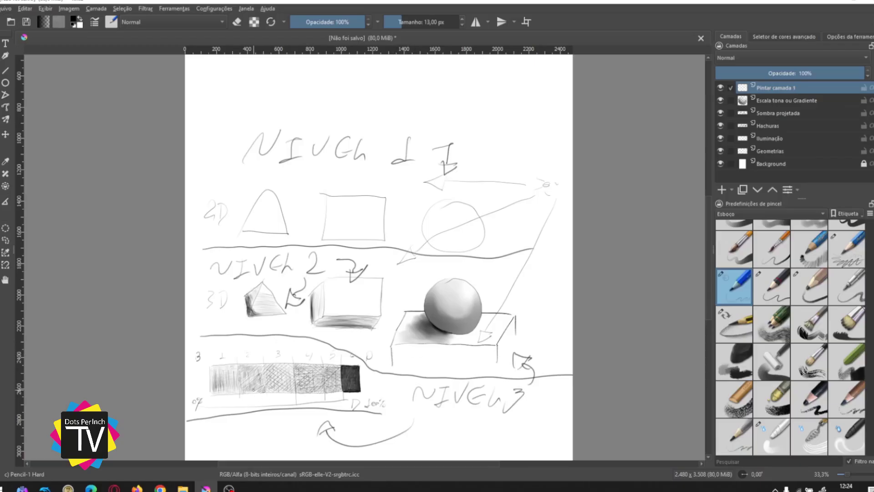
key(1)
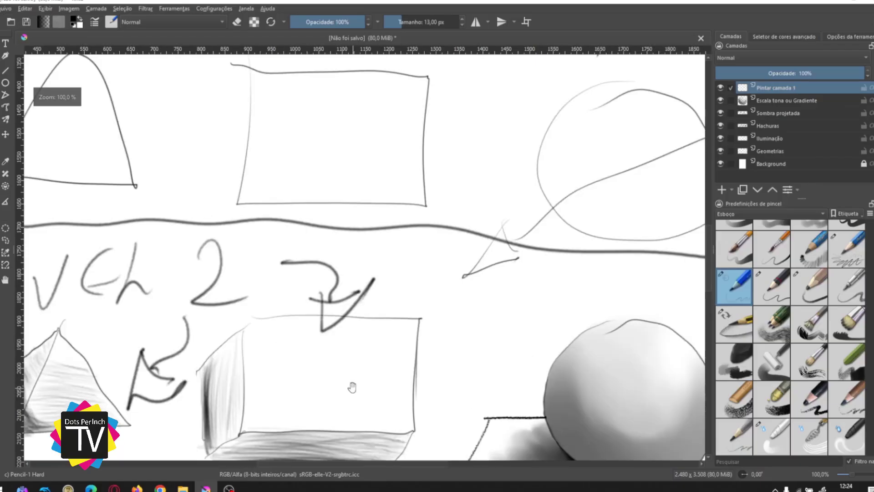
drag(347, 396, 438, 182)
mouse_move(403, 398)
mouse_down()
mouse_move(417, 345)
mouse_move(491, 335)
mouse_move(430, 346)
mouse_move(480, 152)
mouse_up()
key(ctrl+plus)
key(ctrl+plus)
mouse_move(381, 203)
mouse_down()
mouse_move(367, 173)
mouse_move(388, 189)
mouse_move(400, 175)
mouse_move(430, 189)
mouse_move(450, 166)
mouse_move(462, 186)
mouse_move(455, 164)
mouse_move(455, 259)
mouse_move(438, 248)
mouse_move(424, 205)
mouse_move(413, 252)
mouse_move(376, 228)
mouse_move(372, 240)
mouse_move(377, 228)
mouse_move(440, 312)
mouse_move(455, 273)
mouse_move(444, 182)
mouse_move(464, 166)
mouse_move(448, 182)
mouse_move(411, 191)
mouse_move(394, 238)
mouse_move(372, 163)
mouse_up()
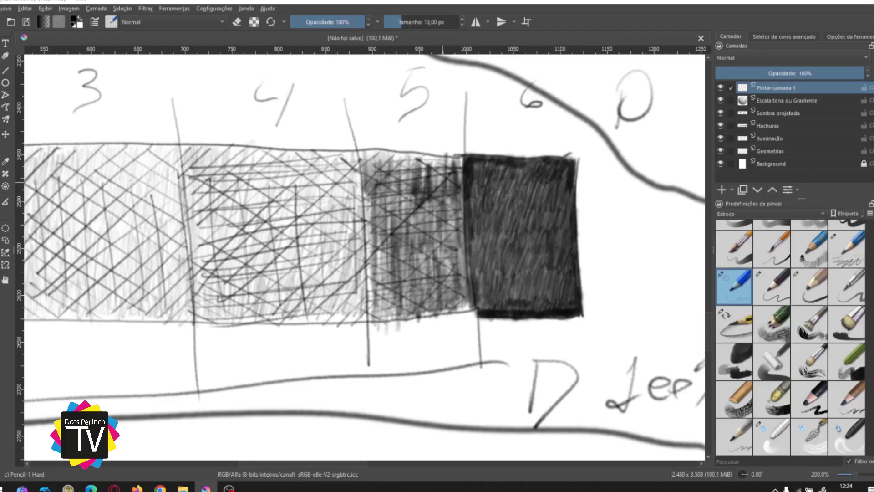
mouse_move(363, 197)
mouse_down()
mouse_move(380, 314)
mouse_move(372, 305)
mouse_move(380, 285)
mouse_up()
drag(383, 319, 426, 273)
Enlarge the brush to 32 px for toning section 4 of the hatching scale.
key(ctrl+minus)
key(ctrl+minus)
drag(366, 279, 477, 281)
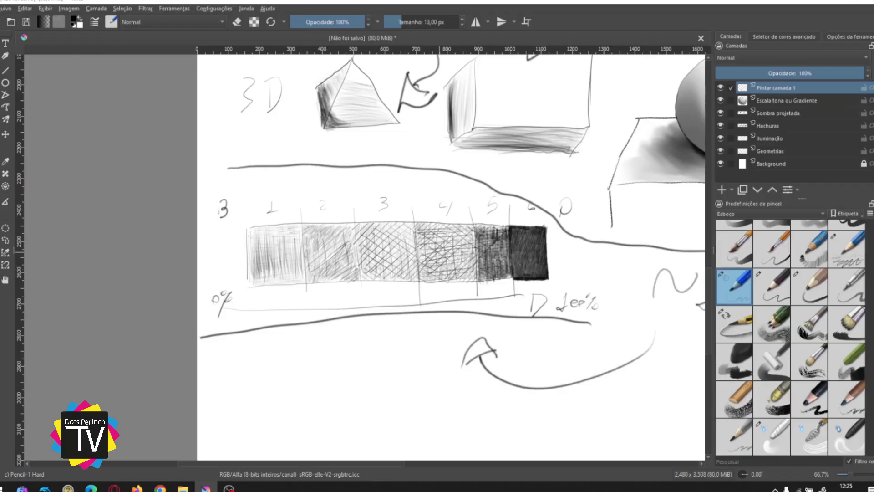
key(ctrl+plus)
key(ctrl+plus)
key(ctrl+plus)
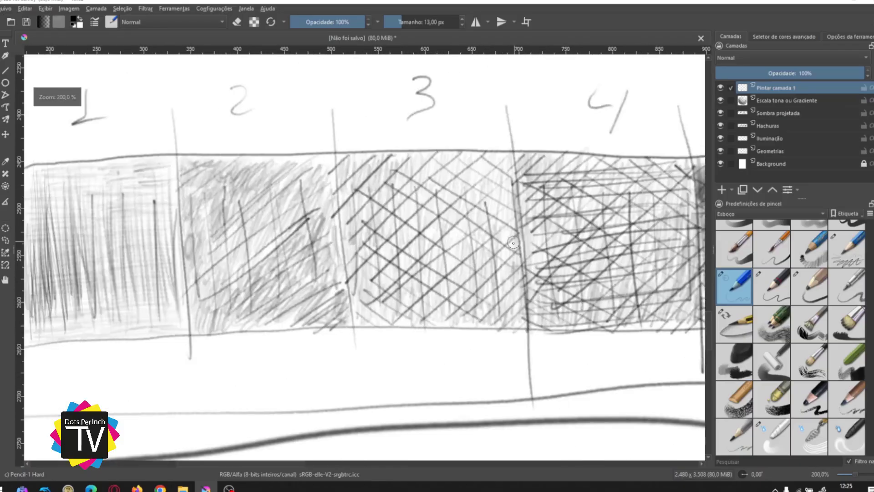
drag(516, 242, 285, 258)
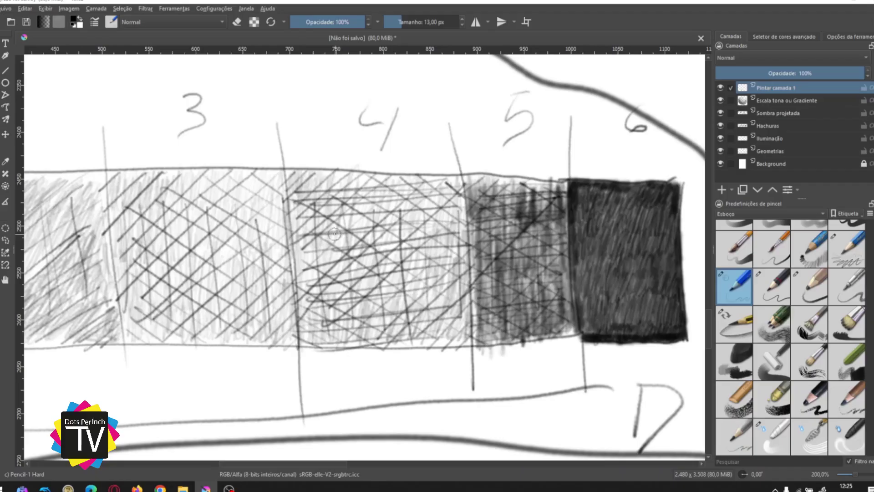
key(bracketright)
key(bracketright)
key(bracketright)
key(bracketright)
key(bracketright)
key(bracketright)
key(bracketright)
key(bracketright)
key(bracketright)
key(bracketright)
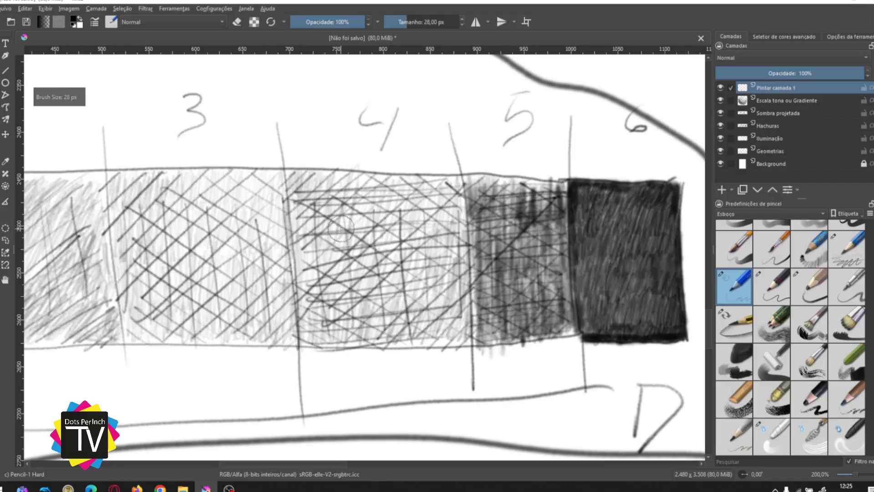
click(341, 23)
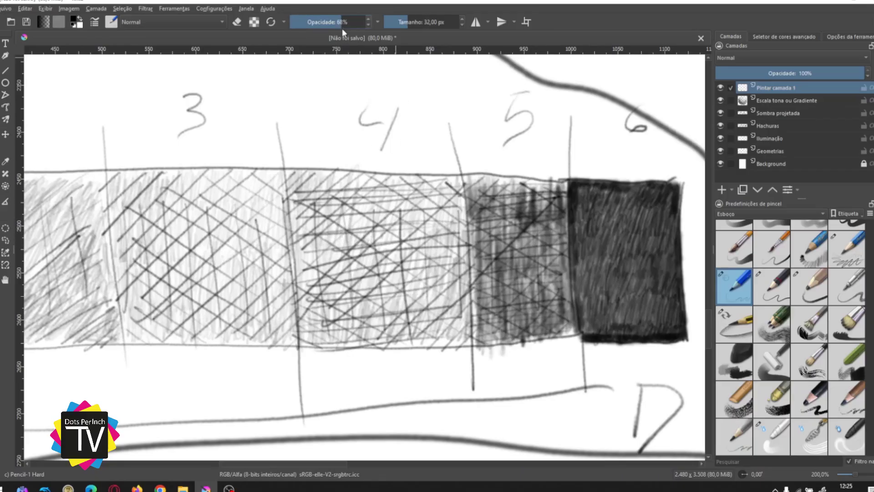
mouse_move(348, 221)
mouse_down()
mouse_move(341, 196)
mouse_move(339, 218)
mouse_move(391, 180)
mouse_move(381, 200)
mouse_move(391, 212)
mouse_move(431, 175)
mouse_move(427, 194)
mouse_move(441, 207)
mouse_move(464, 184)
mouse_move(451, 206)
mouse_move(469, 199)
mouse_up()
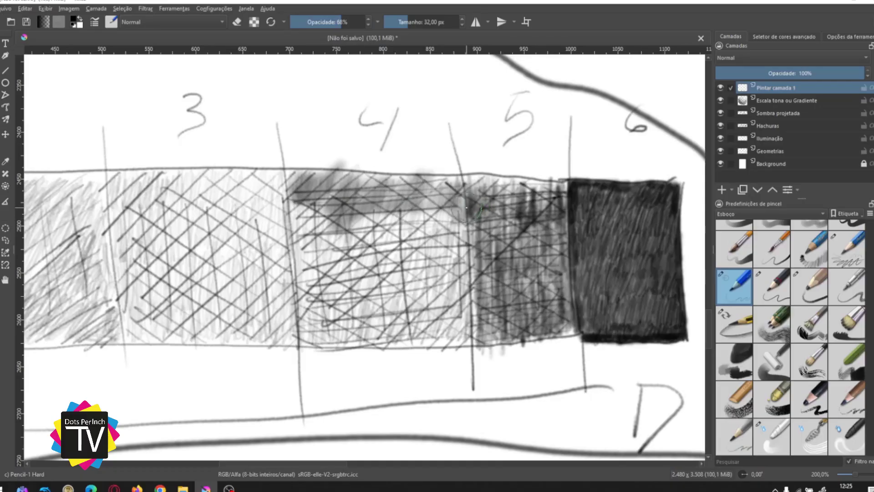
key(ctrl+z)
Shade over the cross-hatching in section 4 of the scale with an even mid-grey tone at 32% brush opacity.
mouse_move(295, 182)
mouse_down()
mouse_move(355, 182)
mouse_move(325, 203)
mouse_move(382, 182)
mouse_move(355, 182)
mouse_move(459, 225)
mouse_move(453, 246)
mouse_move(469, 327)
mouse_move(462, 291)
mouse_move(446, 276)
mouse_move(440, 291)
mouse_move(418, 296)
mouse_move(409, 328)
mouse_move(391, 283)
mouse_move(430, 170)
mouse_move(456, 278)
mouse_move(437, 305)
mouse_move(458, 337)
mouse_up()
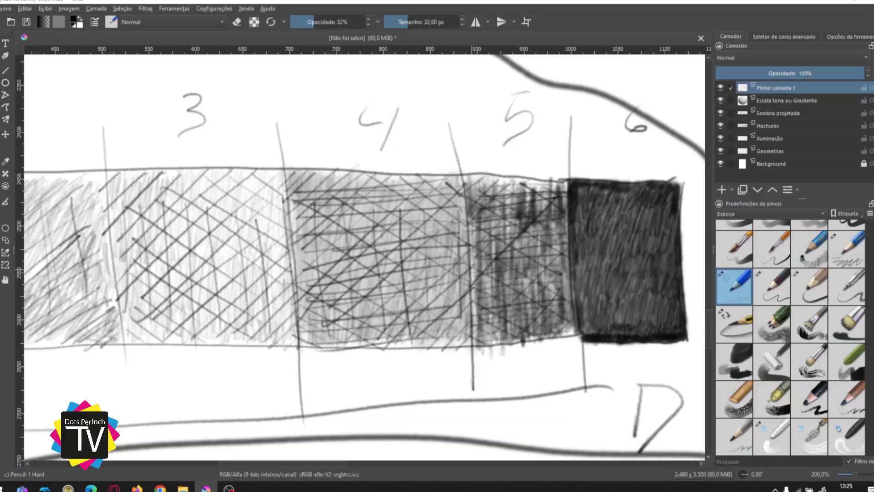
key(ctrl+minus)
key(ctrl+minus)
key(ctrl+minus)
drag(338, 296, 439, 301)
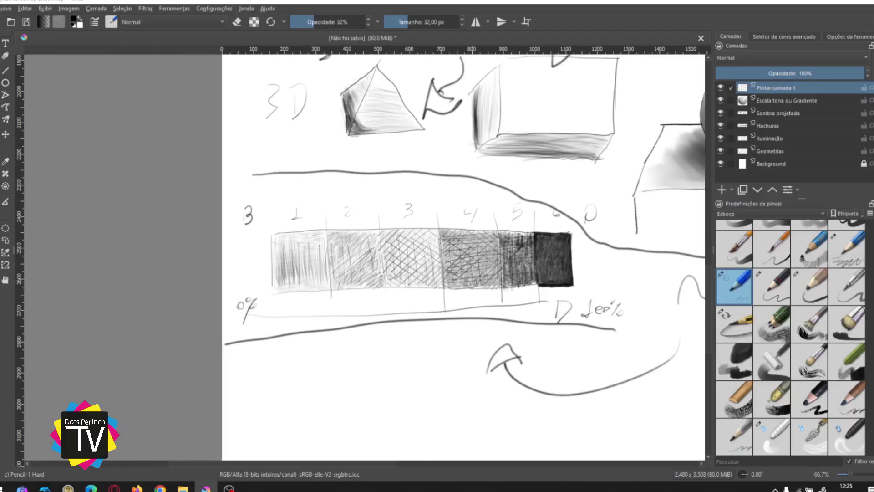
Lower the brush opacity to 13% and shade a light grey tone over the cross-hatching in section 3 of the scale.
key(plus)
key(plus)
key(plus)
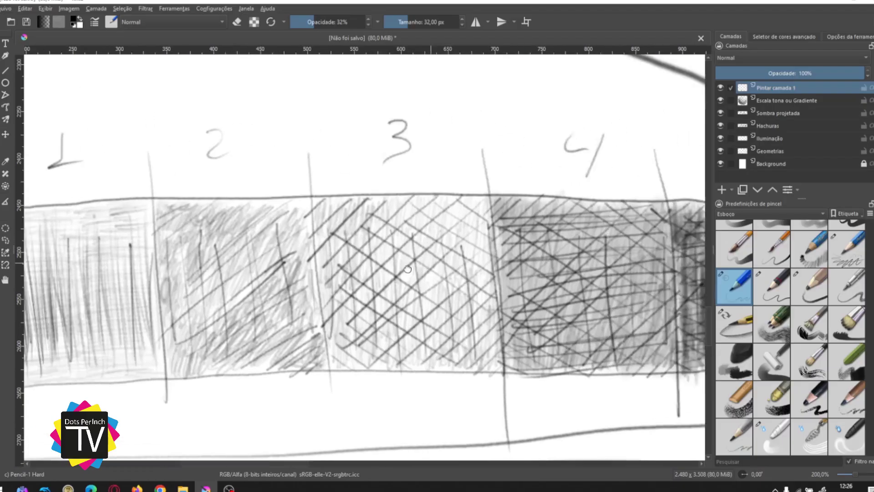
drag(408, 269, 365, 274)
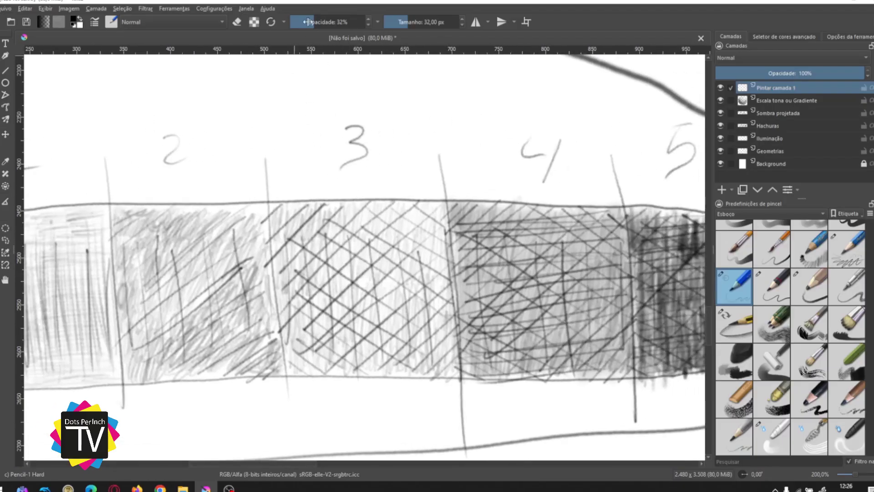
drag(303, 21, 299, 21)
mouse_move(278, 231)
mouse_down()
mouse_move(301, 212)
mouse_move(295, 231)
mouse_move(318, 208)
mouse_move(348, 226)
mouse_move(419, 223)
mouse_move(436, 246)
mouse_move(438, 236)
mouse_move(425, 296)
mouse_move(405, 300)
mouse_move(408, 255)
mouse_move(346, 244)
mouse_move(340, 305)
mouse_up()
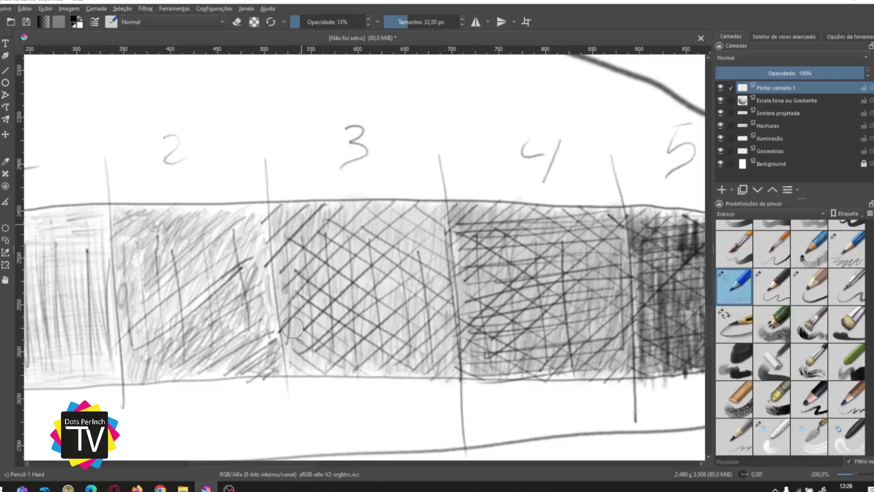
Examine the tonal progression of the hatching scale and the whole page with its three exercise levels.
key(minus)
key(minus)
key(minus)
drag(519, 258, 470, 244)
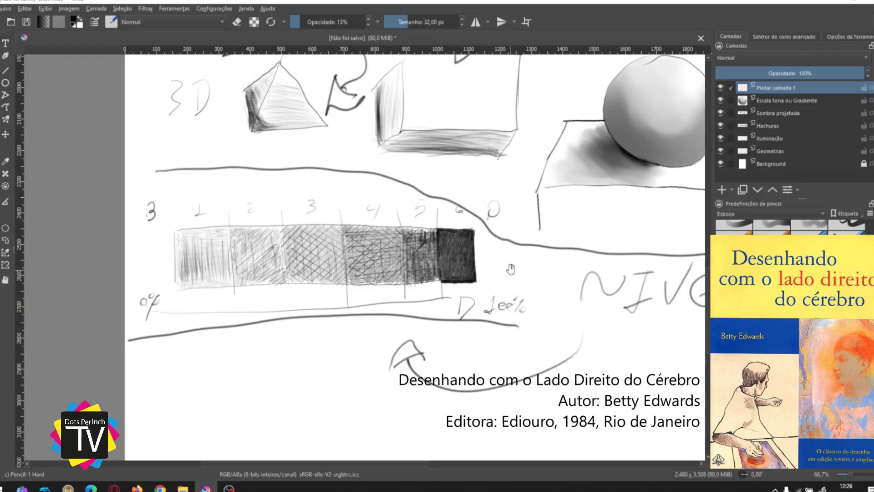
drag(508, 271, 374, 314)
key(minus)
key(minus)
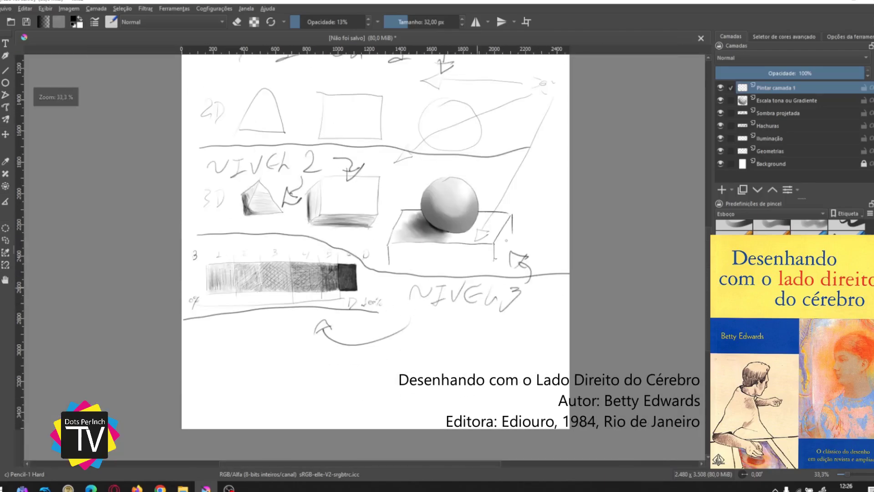
drag(482, 189, 493, 253)
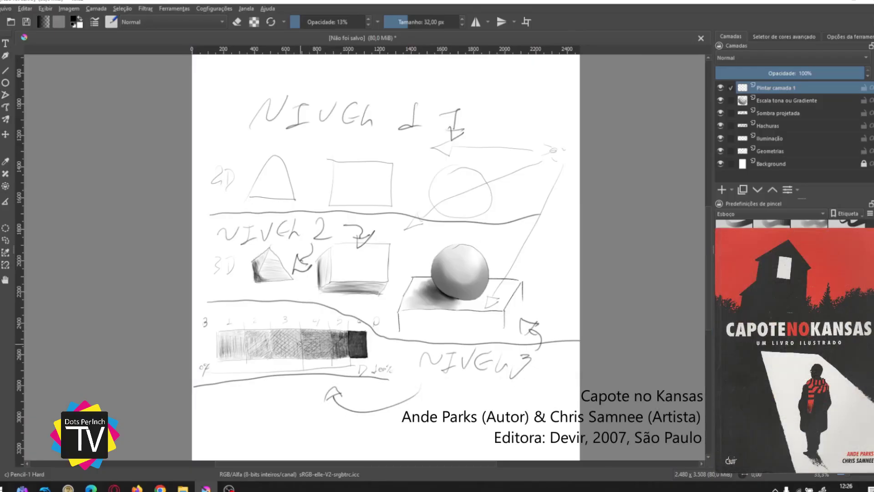